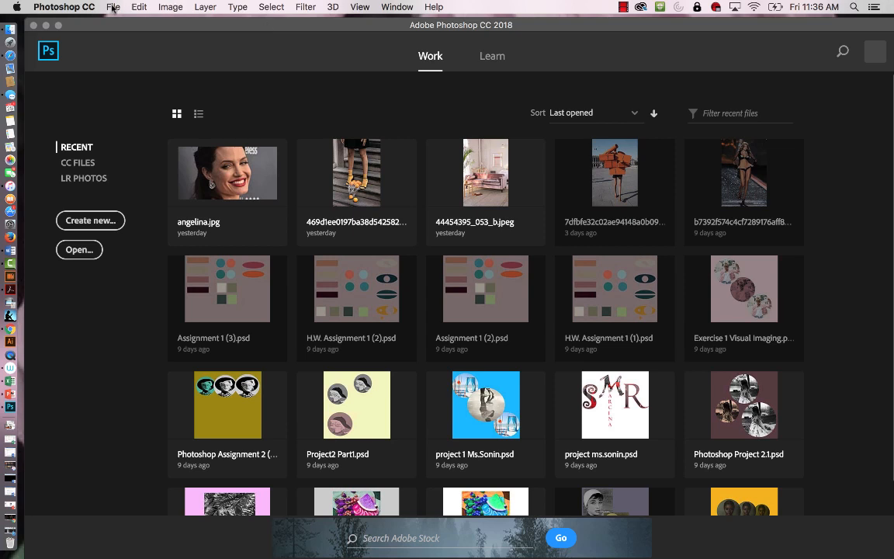
# Open the image 469d1ee0197ba38d542582243d478d80.jpg from the Desktop folder.
pyautogui.click(114, 7)
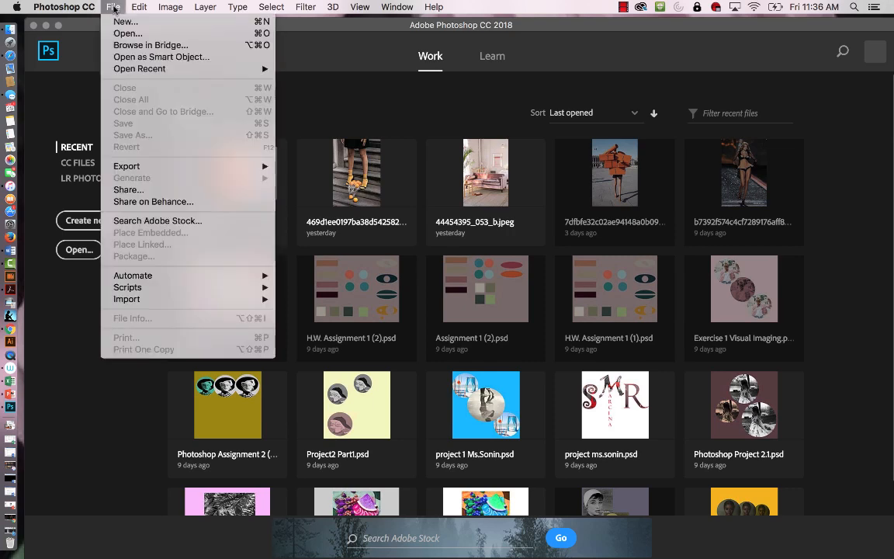
pyautogui.click(137, 37)
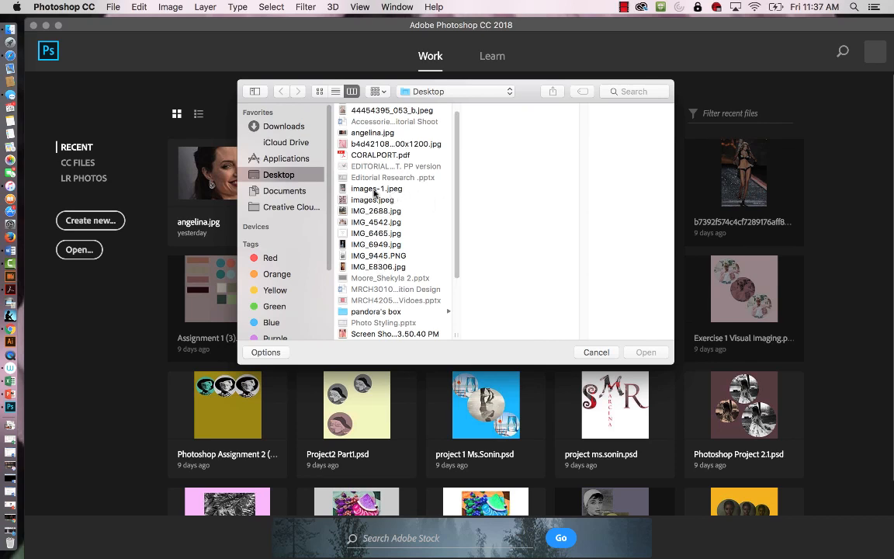
pyautogui.scroll(2, 384, 170)
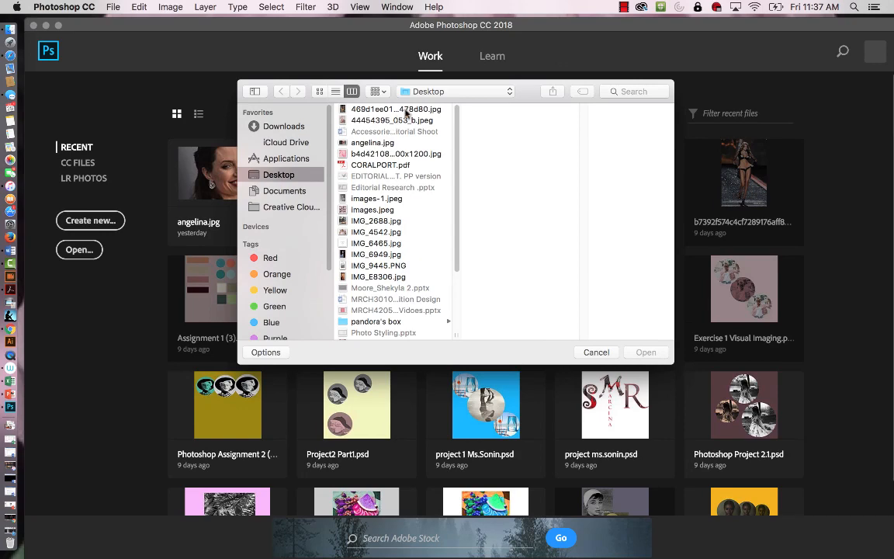
pyautogui.click(406, 111)
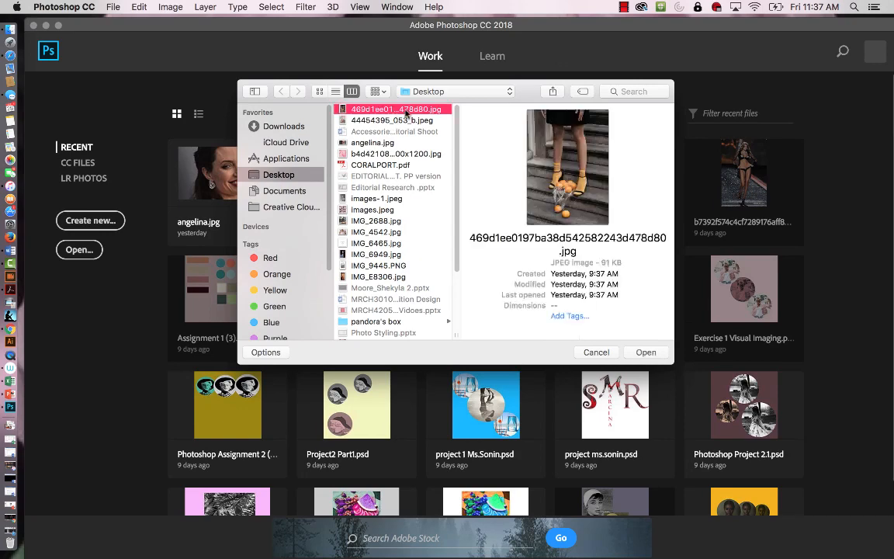
pyautogui.click(647, 353)
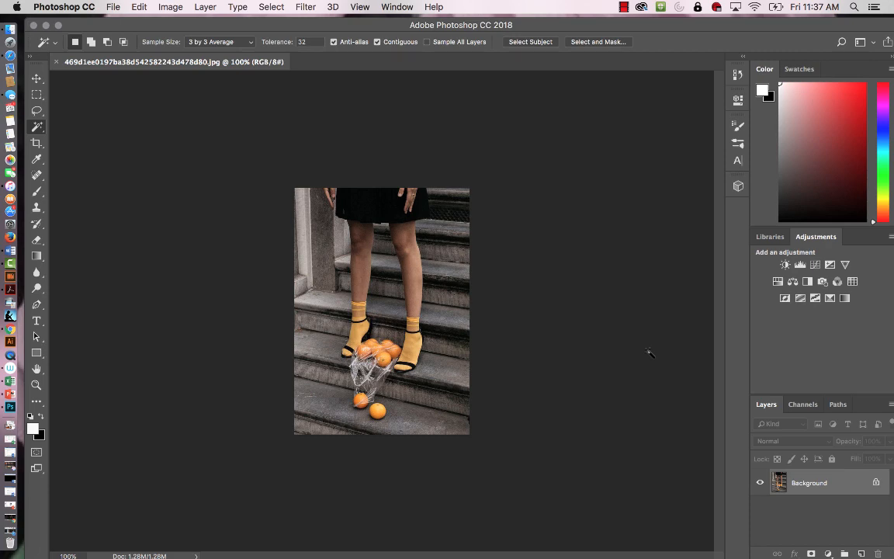
# Enter Select and Mask and use the Quick Selection tool to select both yellow socks, including the toe areas.
pyautogui.scroll(3, 650, 356)
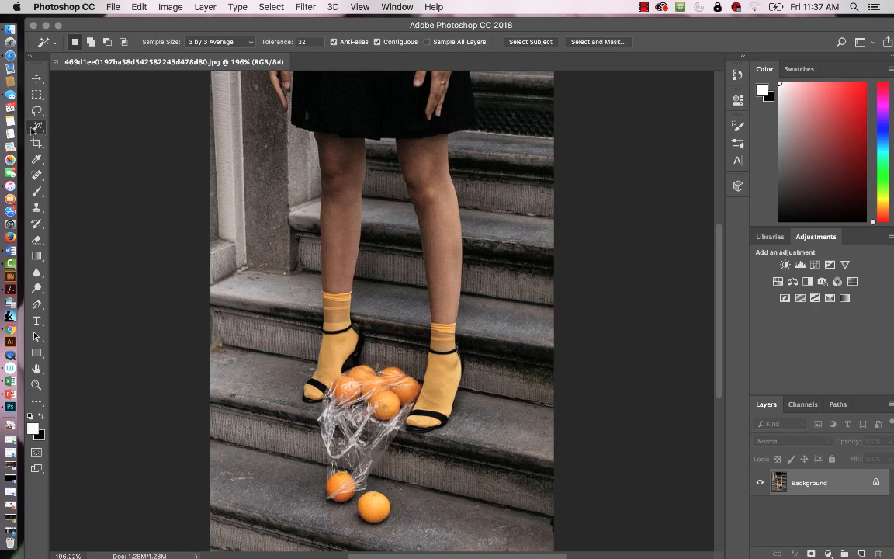
pyautogui.click(606, 43)
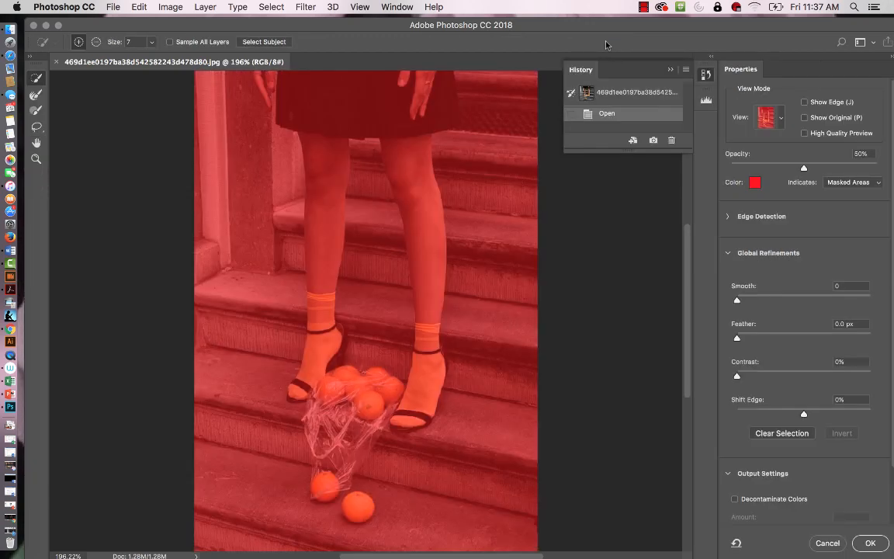
pyautogui.click(783, 120)
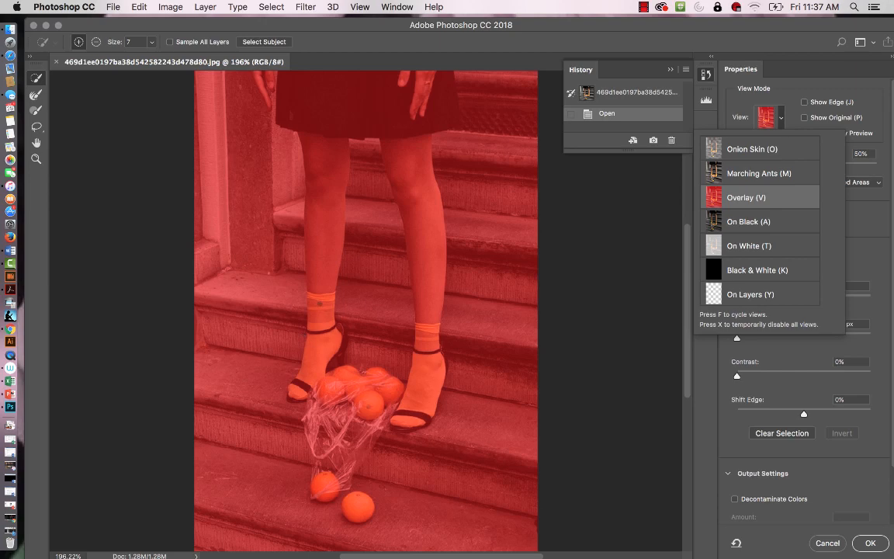
pyautogui.click(322, 308)
pyautogui.click(319, 352)
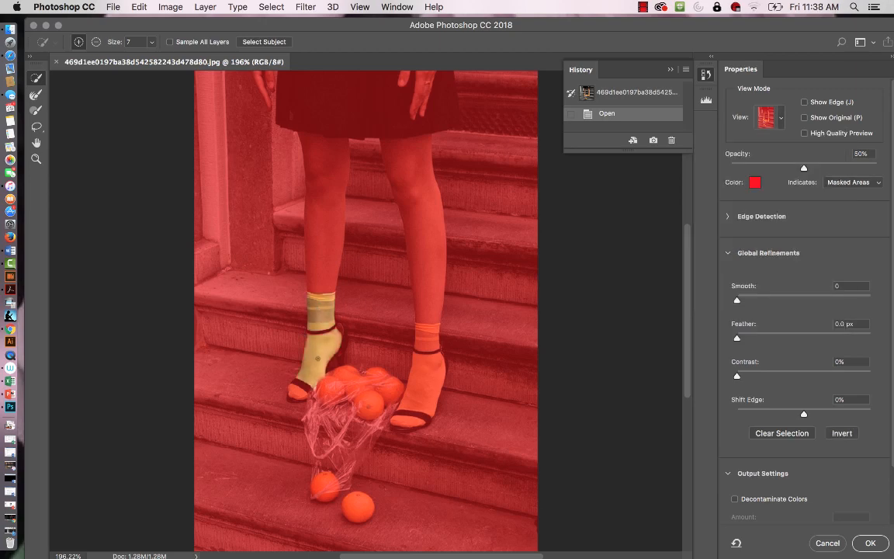
pyautogui.click(297, 392)
pyautogui.click(432, 323)
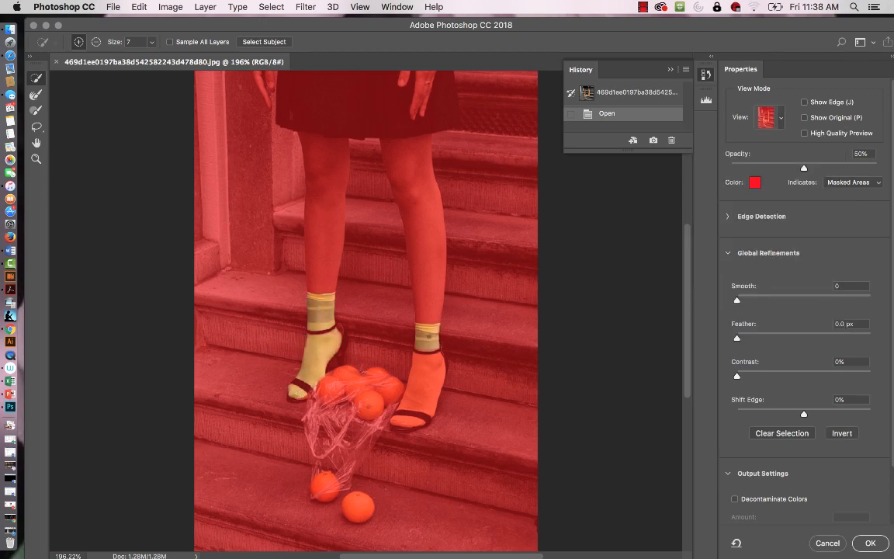
pyautogui.click(408, 423)
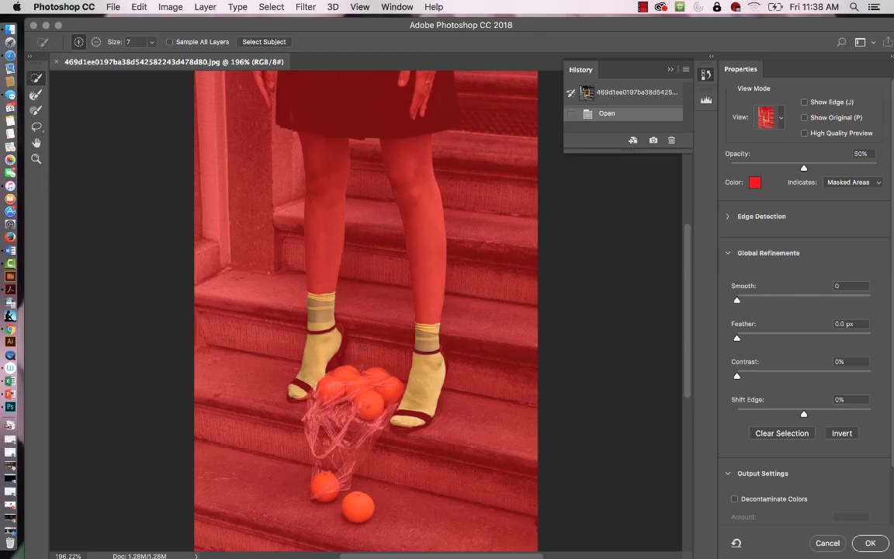
# Refine the sock selection with the Brush tool at size 4, working on the foot beside the bag of oranges.
pyautogui.press('z')
pyautogui.moveTo(365, 351); pyautogui.dragTo(439, 342)
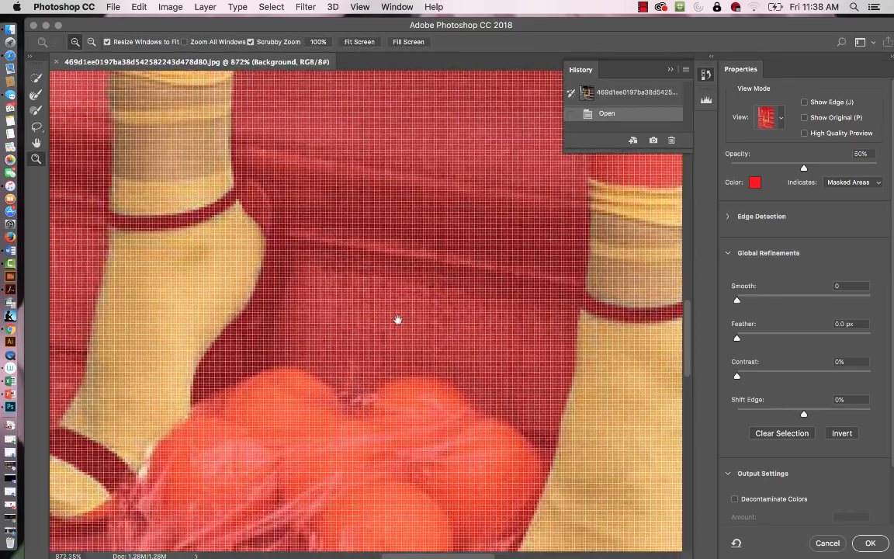
pyautogui.moveTo(397, 319); pyautogui.dragTo(426, 268)
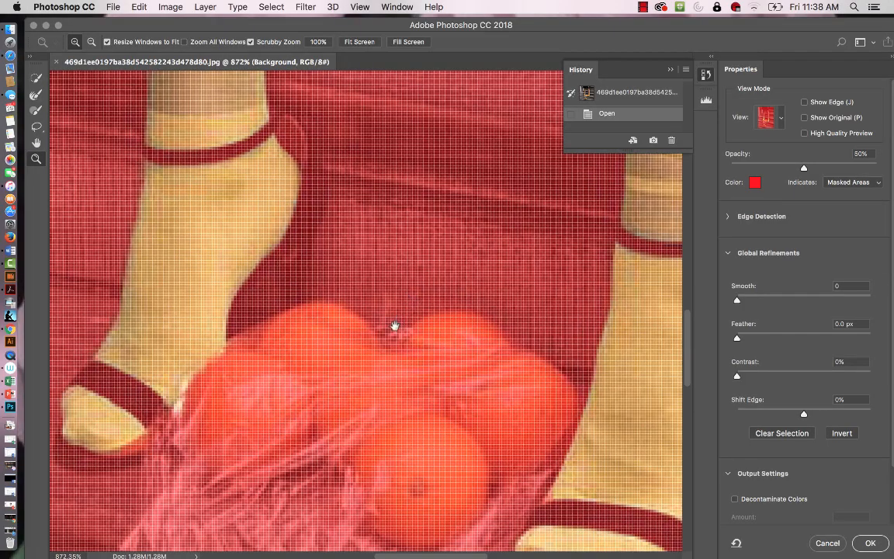
pyautogui.moveTo(394, 326); pyautogui.dragTo(380, 215)
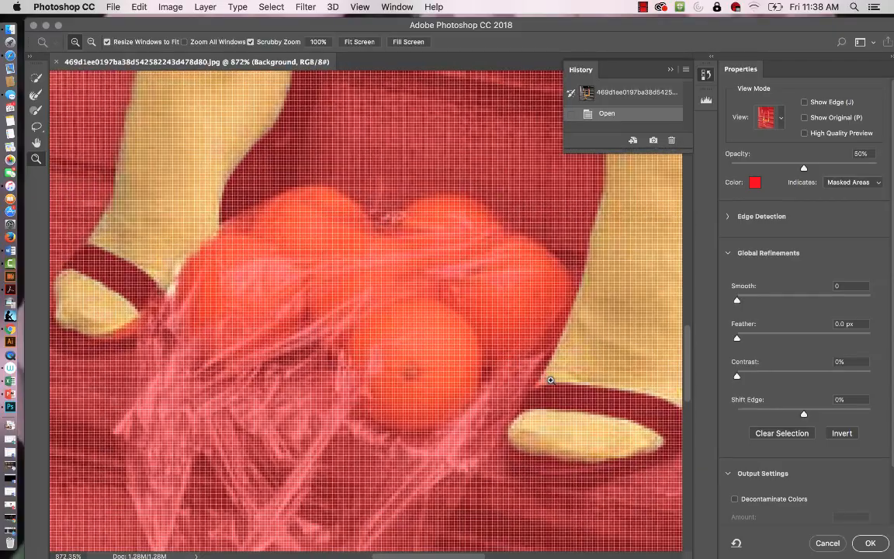
pyautogui.click(37, 111)
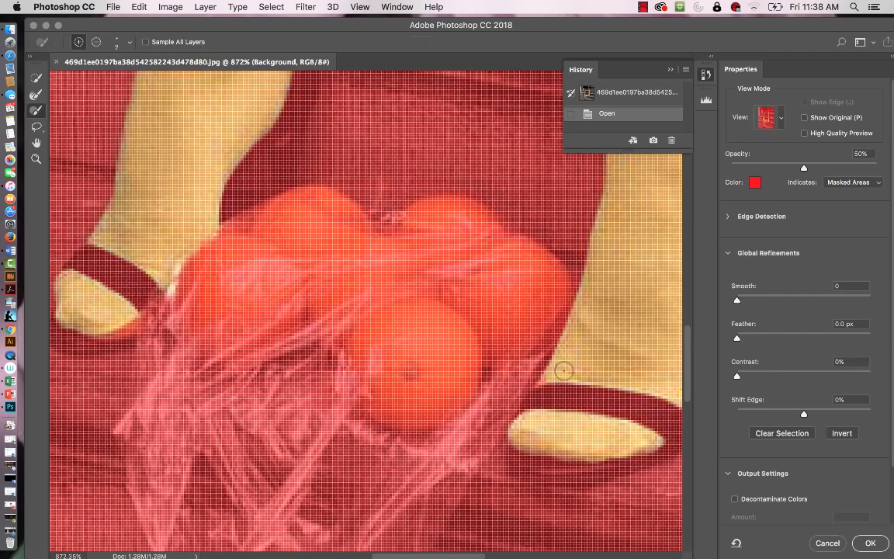
pyautogui.press('[')
pyautogui.press('[')
pyautogui.press('[')
pyautogui.press('space')
pyautogui.moveTo(588, 363)
pyautogui.mouseDown()
pyautogui.moveTo(473, 415)
pyautogui.moveTo(490, 399)
pyautogui.moveTo(555, 387)
pyautogui.moveTo(507, 396)
pyautogui.moveTo(481, 354)
pyautogui.moveTo(555, 277)
pyautogui.mouseUp()
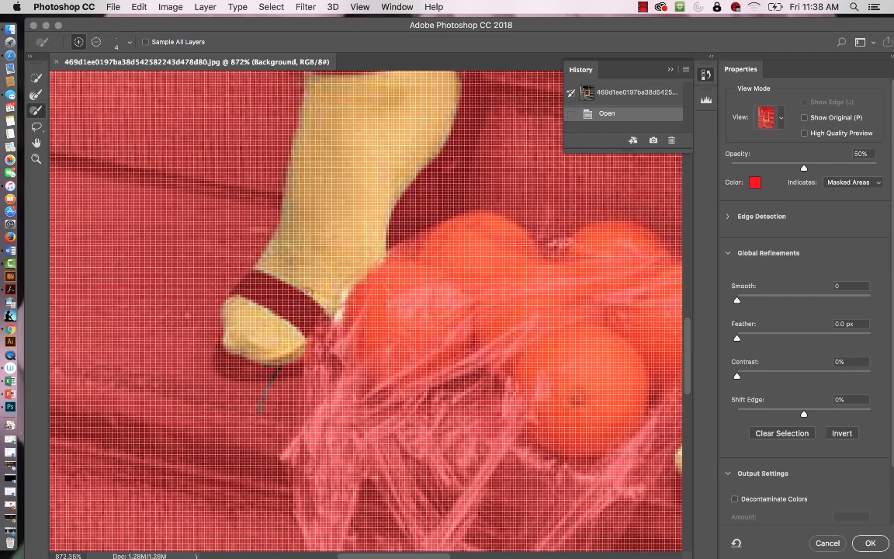
# Subtract the stray brush mark beneath that foot's toe from the selection and reduce the brush size to 1.
pyautogui.press('alt')
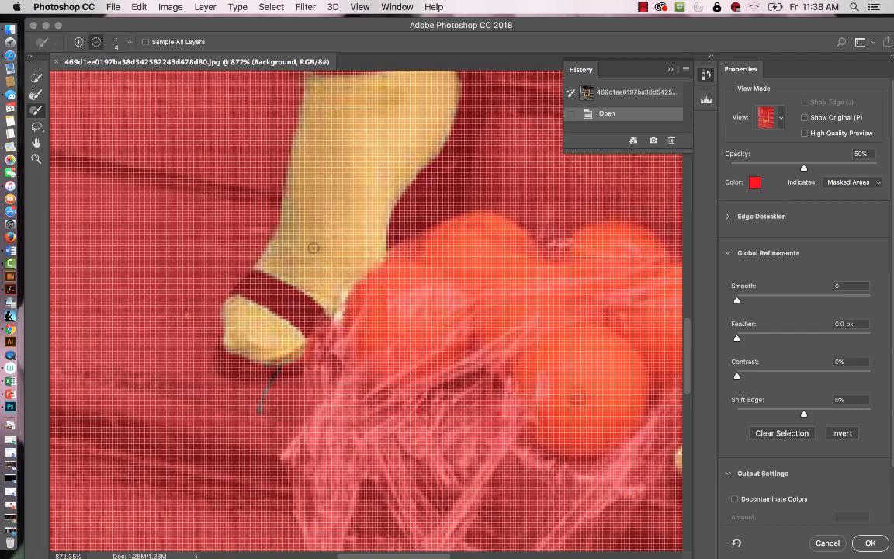
pyautogui.press('alt')
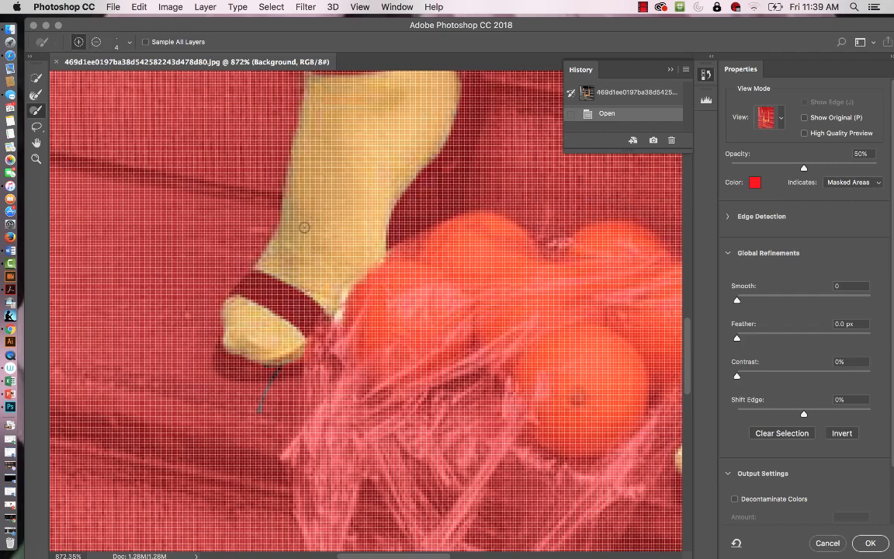
pyautogui.press('alt')
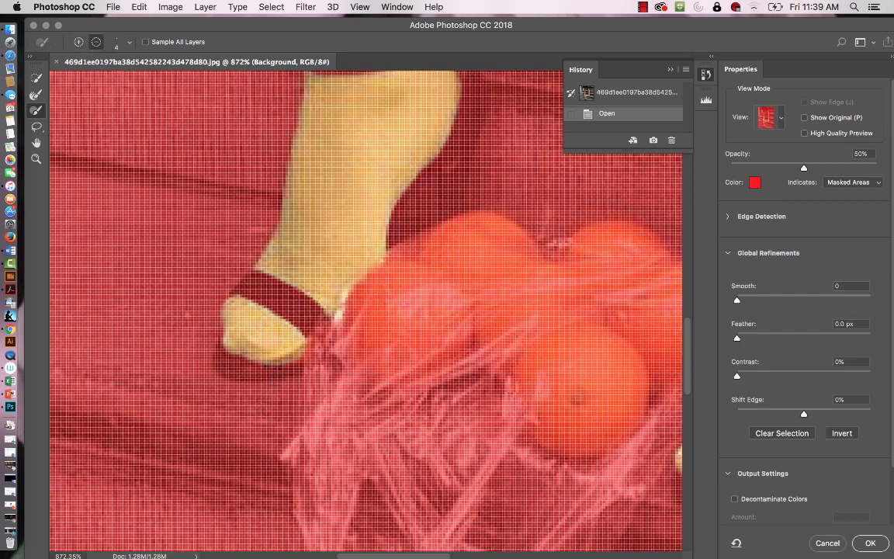
pyautogui.press('alt')
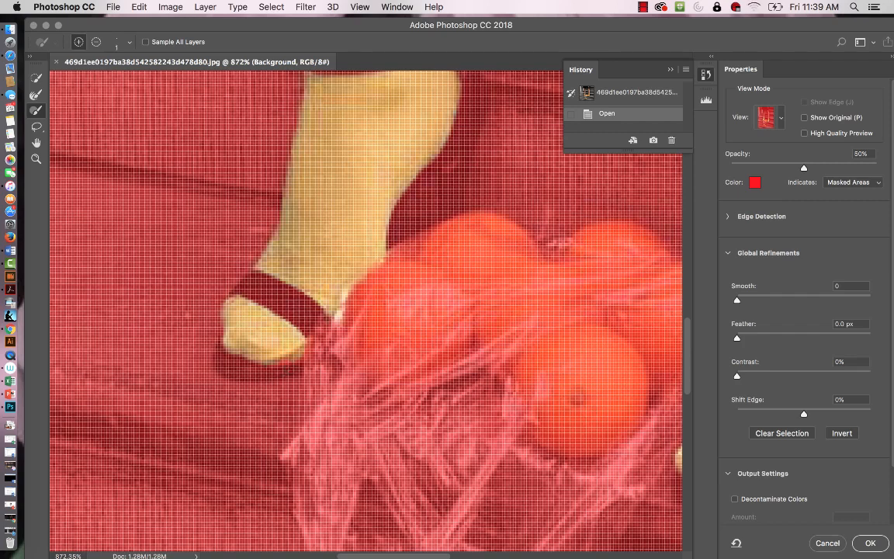
pyautogui.press('alt')
# Output the sock selection to a New Layer and make the Background layer visible again.
pyautogui.press('space')
pyautogui.moveTo(378, 229)
pyautogui.mouseDown()
pyautogui.moveTo(314, 359)
pyautogui.moveTo(280, 373)
pyautogui.moveTo(274, 395)
pyautogui.mouseUp()
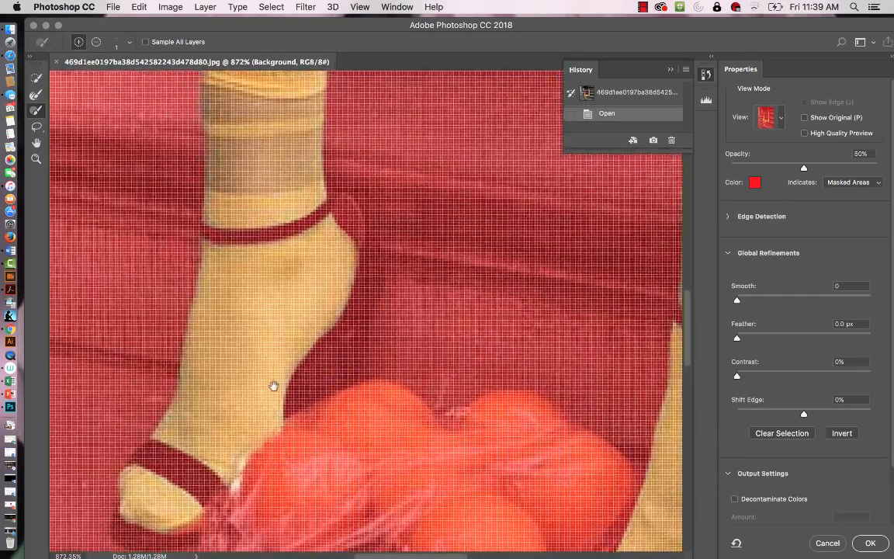
pyautogui.moveTo(253, 288); pyautogui.dragTo(280, 379)
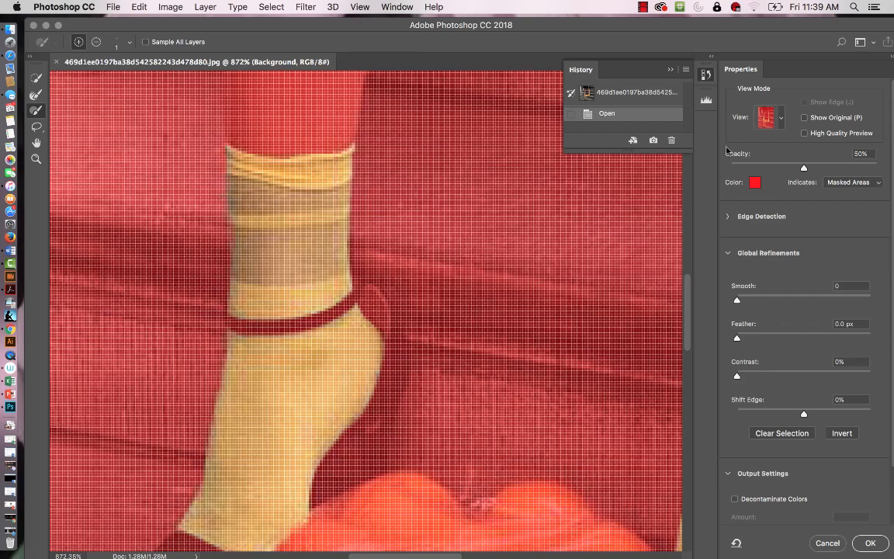
pyautogui.moveTo(652, 28); pyautogui.dragTo(647, 27)
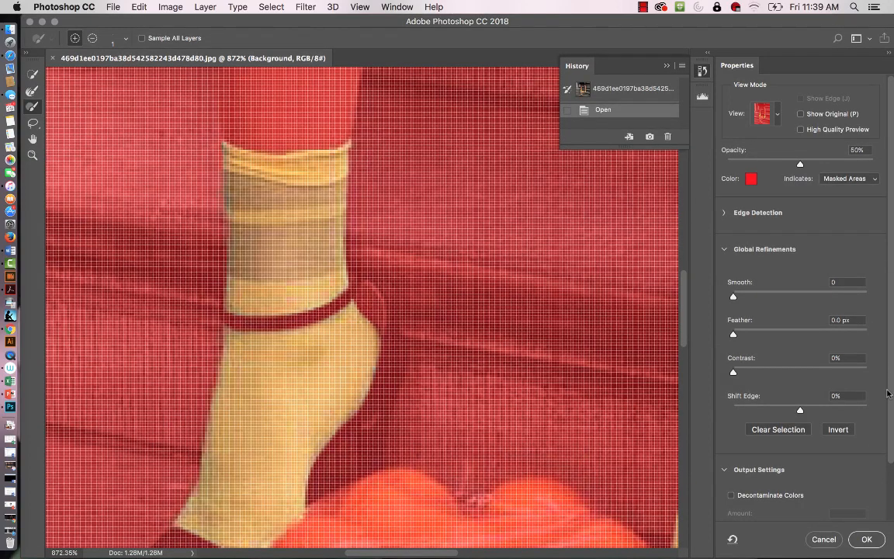
pyautogui.scroll(-3, 893, 408)
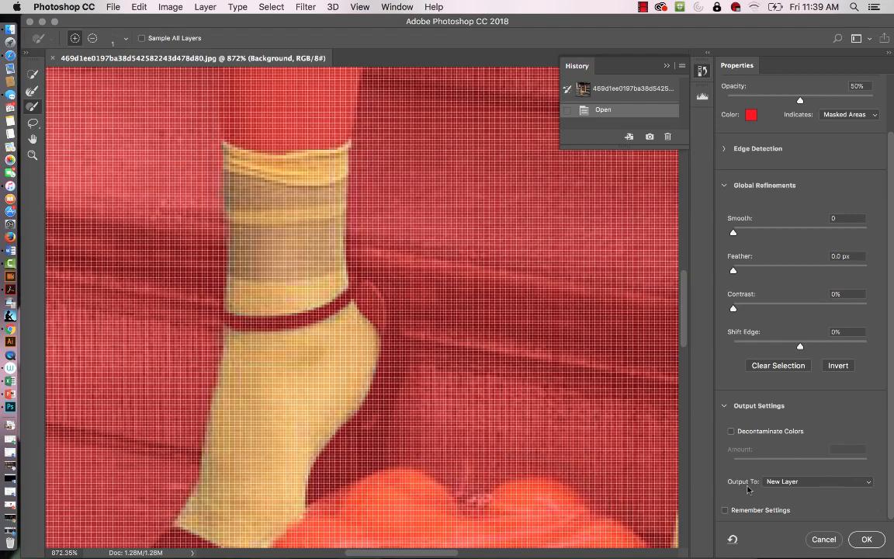
pyautogui.click(871, 482)
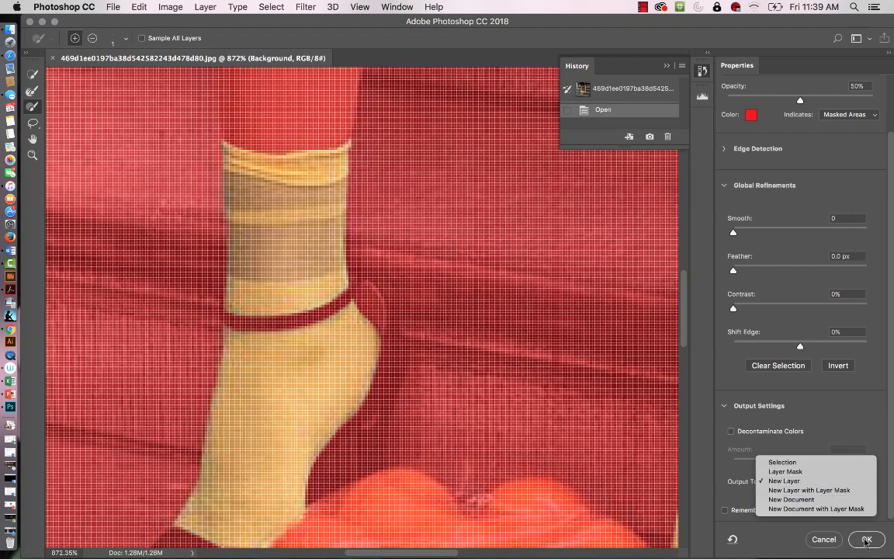
pyautogui.click(798, 482)
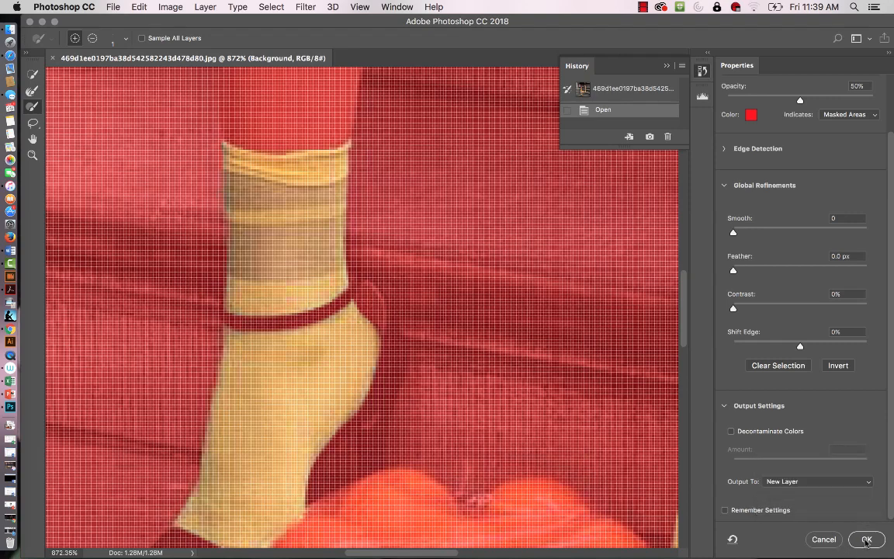
pyautogui.click(866, 539)
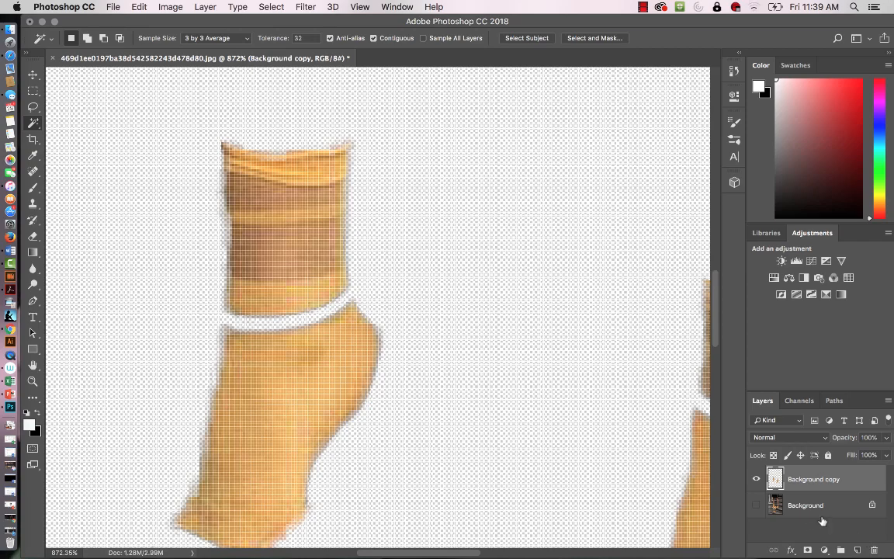
pyautogui.press('super+0')
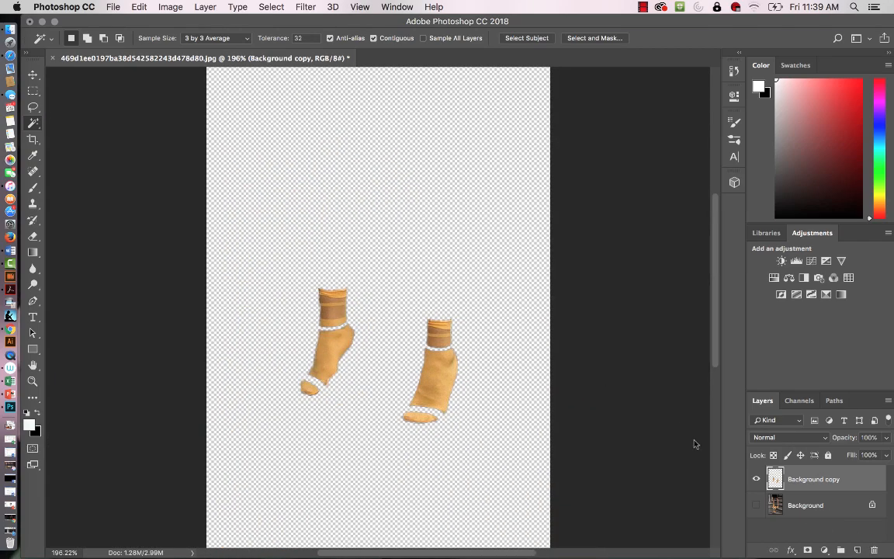
pyautogui.click(758, 505)
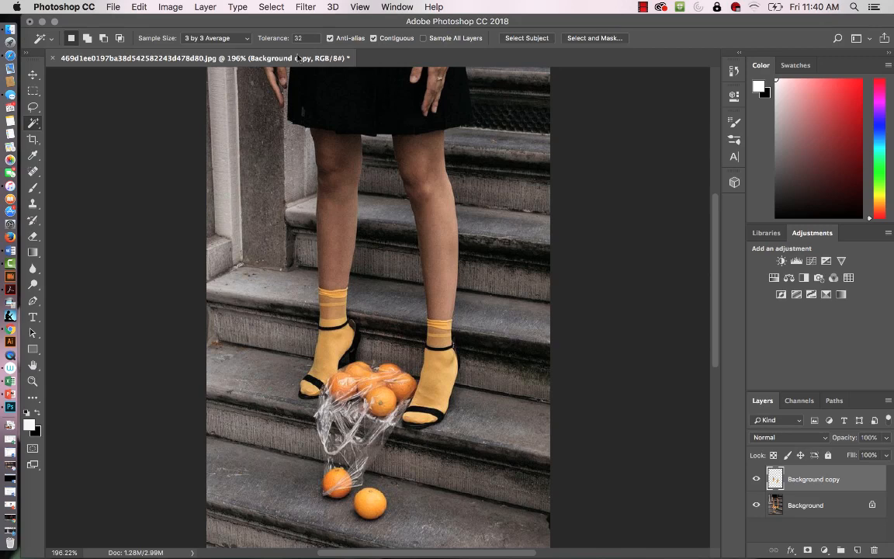
pyautogui.click(171, 10)
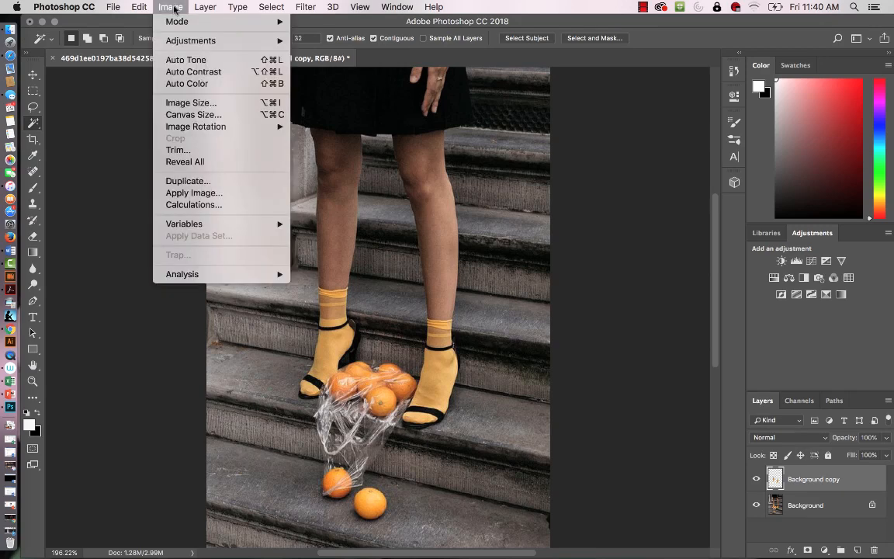
pyautogui.moveTo(192, 41)
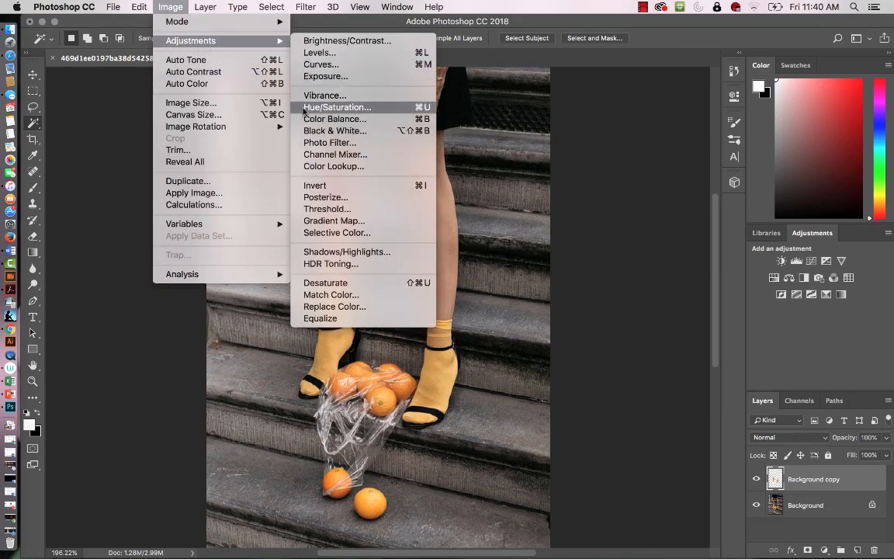
pyautogui.click(118, 110)
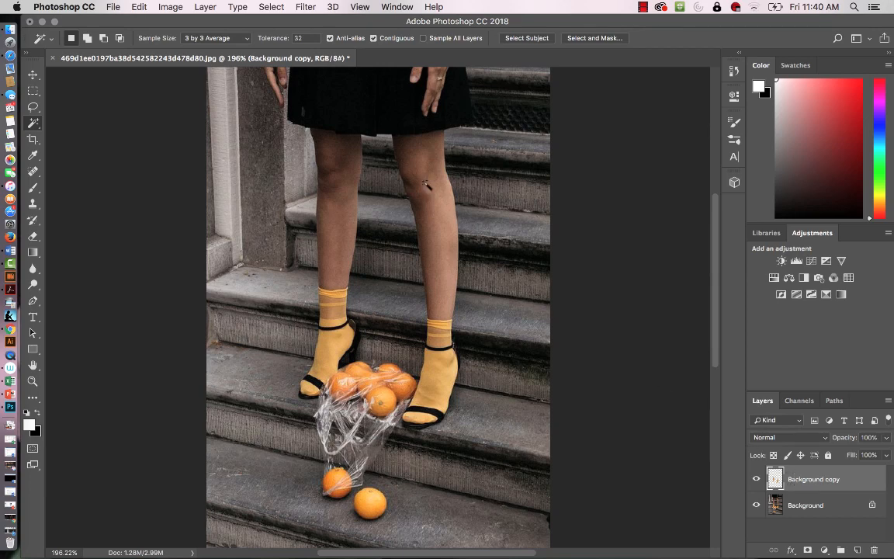
# Apply a Black & White adjustment with the Default preset to the Background copy layer holding the socks.
pyautogui.click(170, 7)
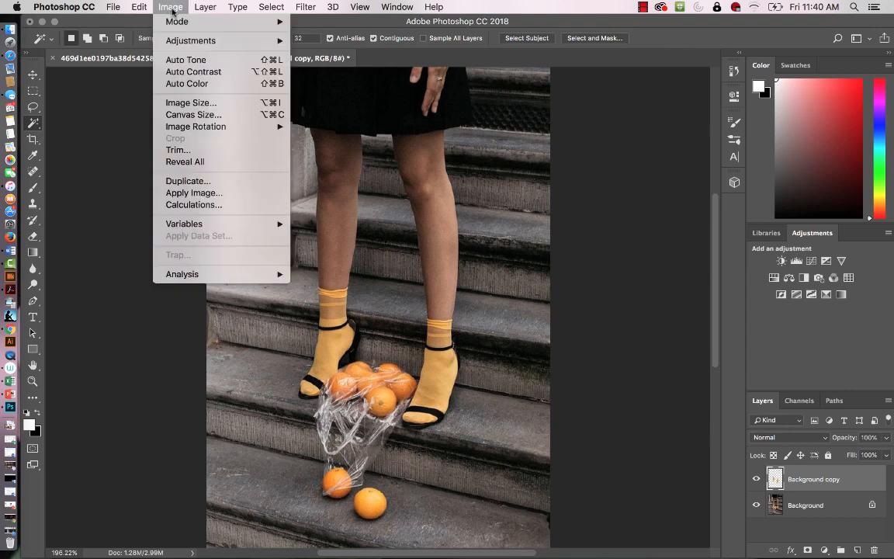
pyautogui.moveTo(171, 41)
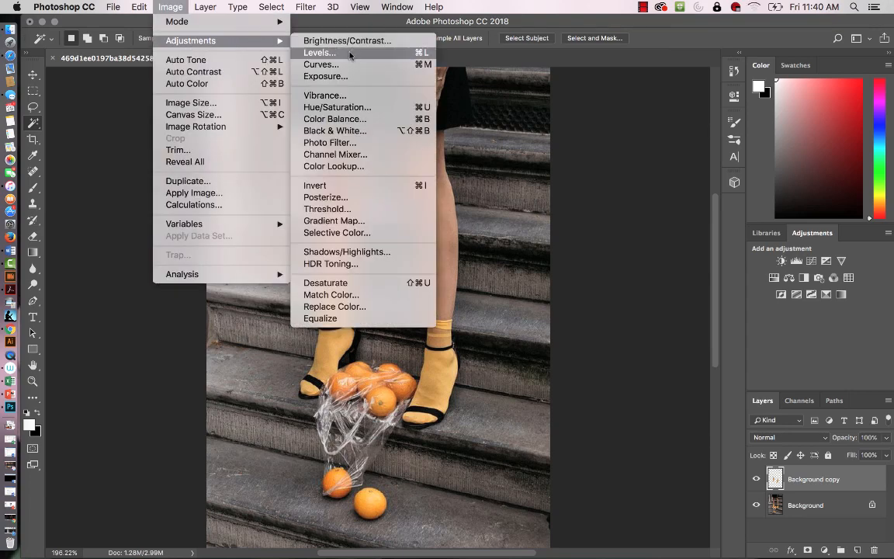
pyautogui.click(359, 133)
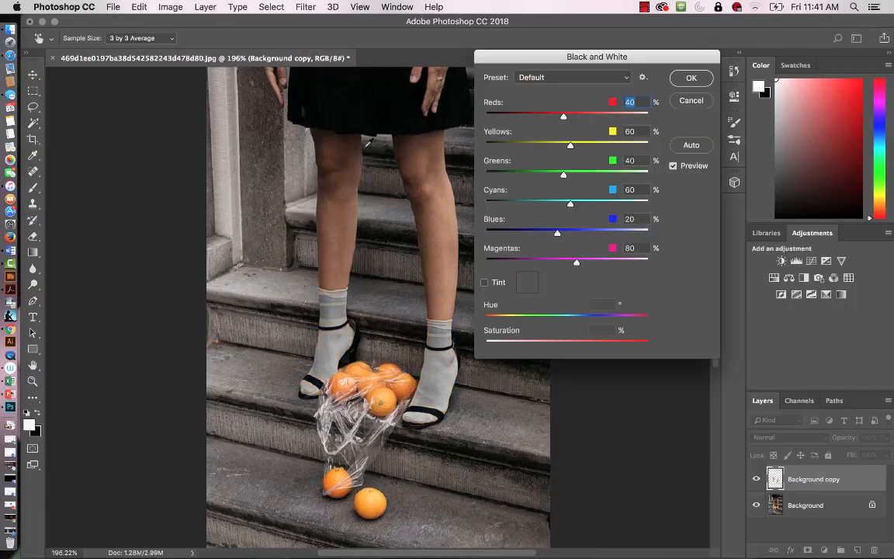
pyautogui.click(690, 81)
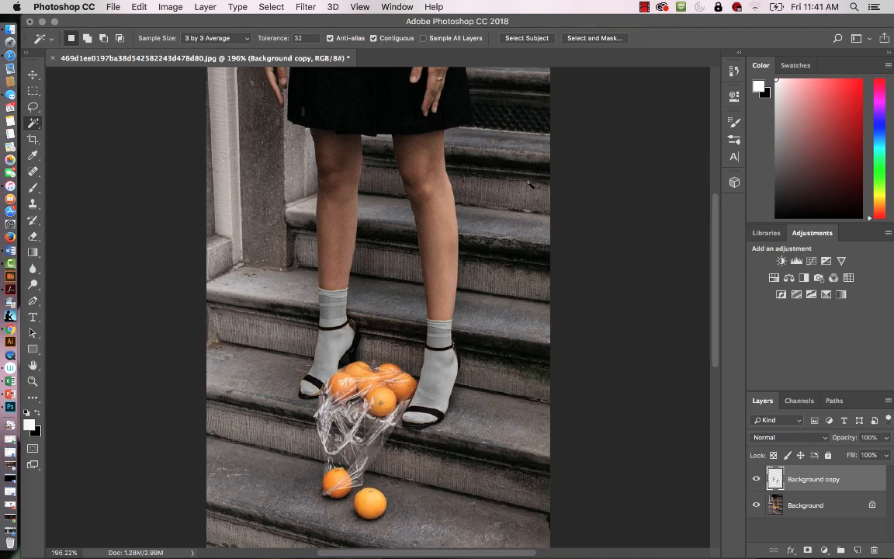
# Brighten the sock layer with a Levels adjustment using input levels of 2, 1.30 and 237.
pyautogui.click(167, 7)
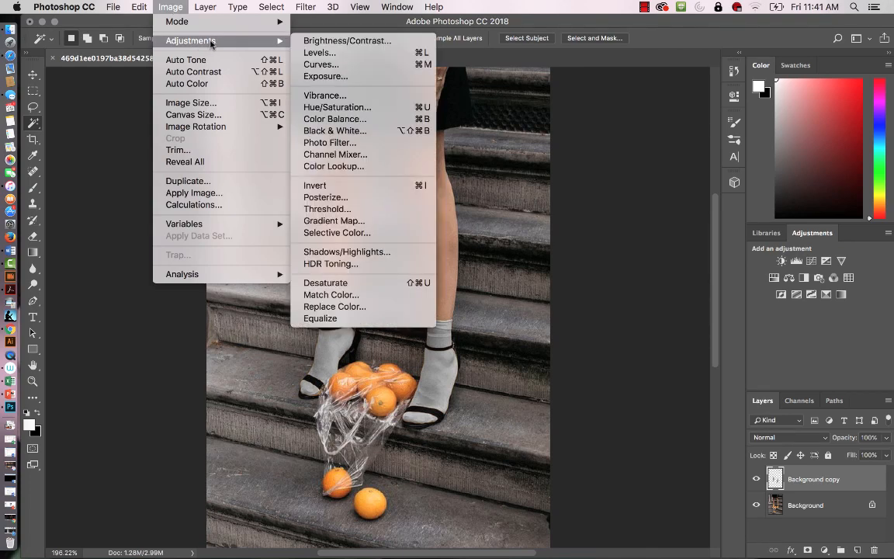
pyautogui.click(343, 54)
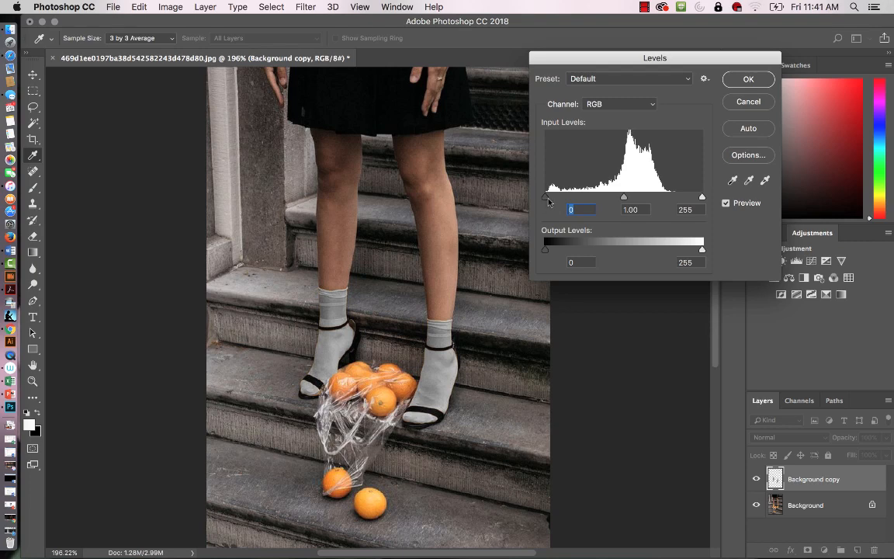
pyautogui.moveTo(548, 200)
pyautogui.mouseDown()
pyautogui.moveTo(621, 198)
pyautogui.moveTo(546, 197)
pyautogui.mouseUp()
pyautogui.moveTo(627, 199)
pyautogui.mouseDown()
pyautogui.moveTo(634, 199)
pyautogui.moveTo(610, 199)
pyautogui.mouseUp()
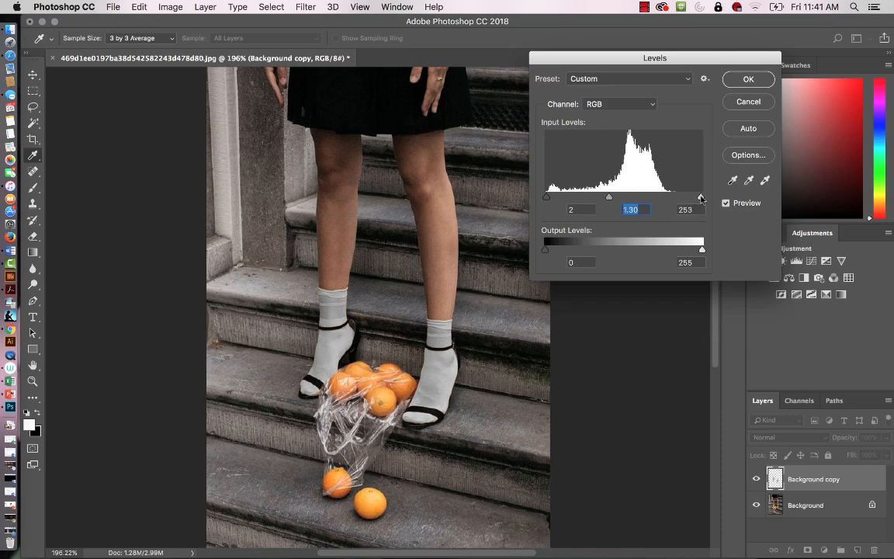
pyautogui.moveTo(702, 198); pyautogui.dragTo(692, 199)
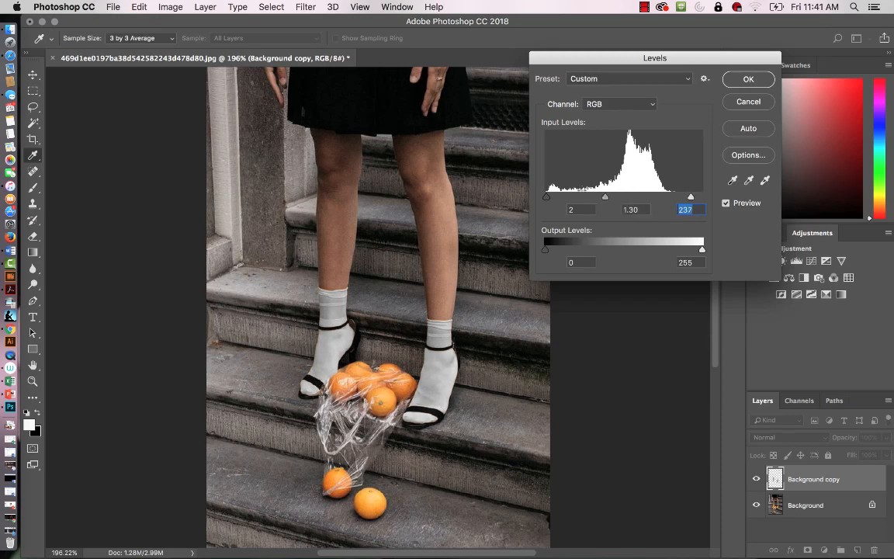
pyautogui.click(747, 80)
pyautogui.press('w')
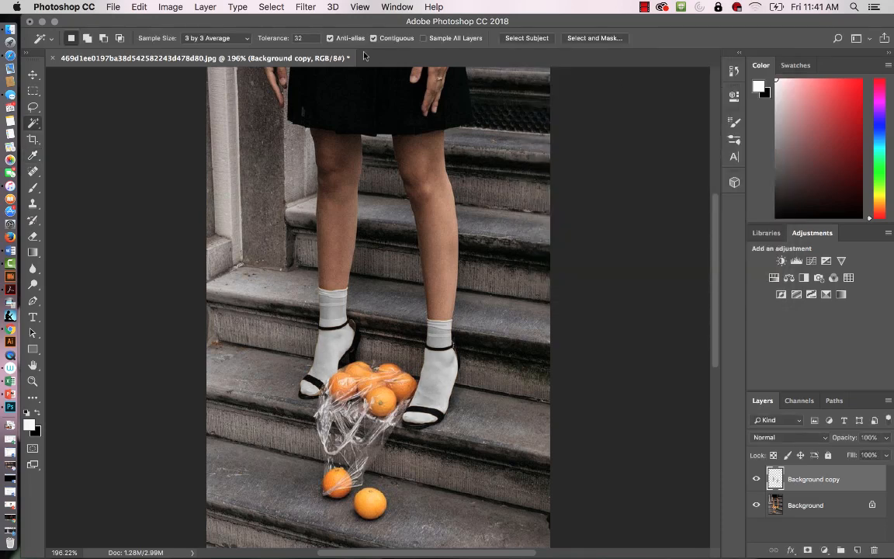
# Apply a Brightness/Contrast adjustment to the sock layer with brightness -9 and contrast -5.
pyautogui.click(177, 9)
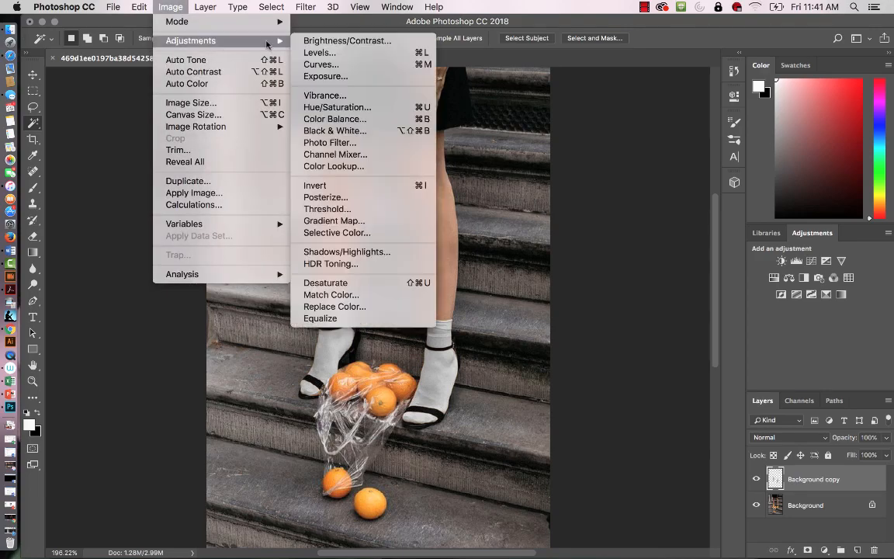
pyautogui.click(341, 43)
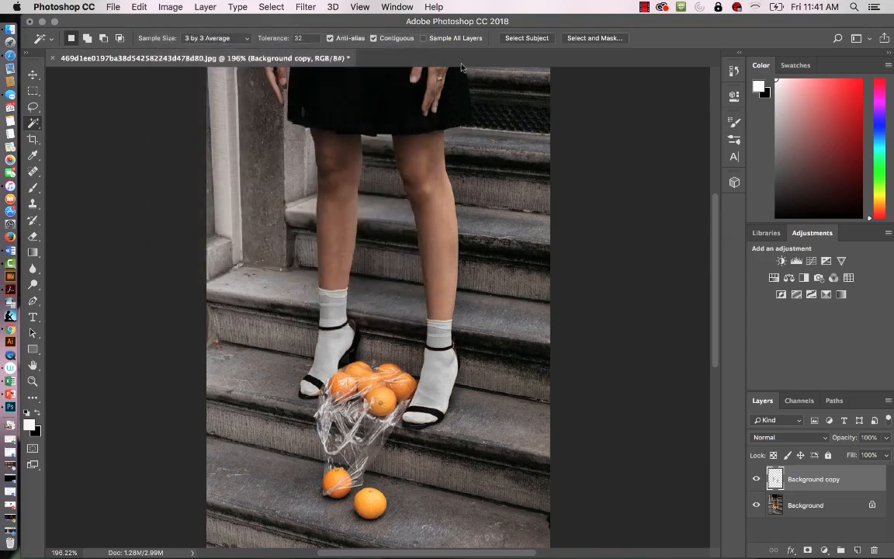
pyautogui.moveTo(640, 130); pyautogui.dragTo(632, 158)
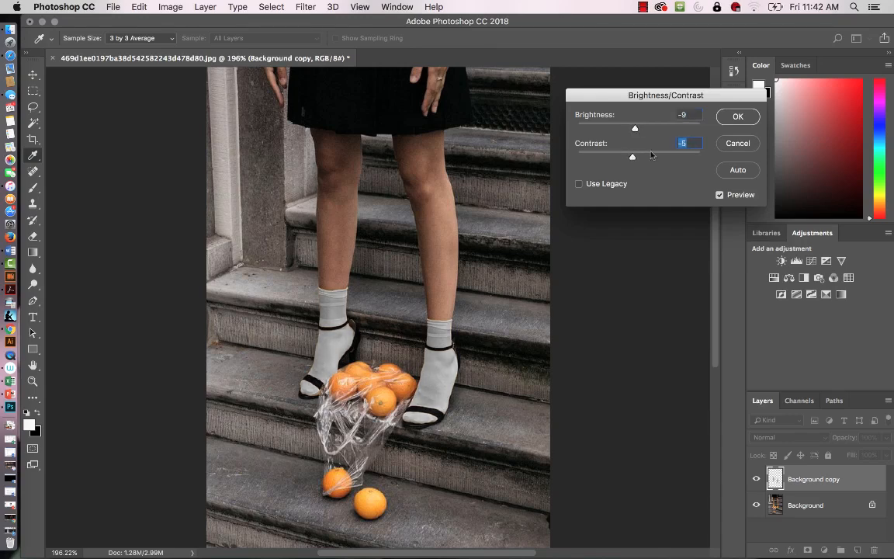
pyautogui.click(738, 117)
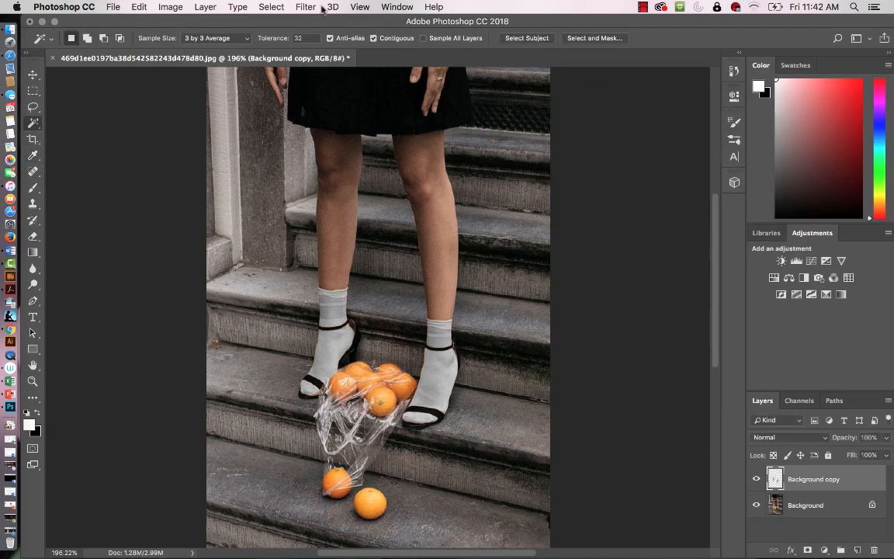
# Lighten the sock layer with another Levels adjustment, setting the midtone input level to 1.34.
pyautogui.click(164, 9)
pyautogui.moveTo(169, 40)
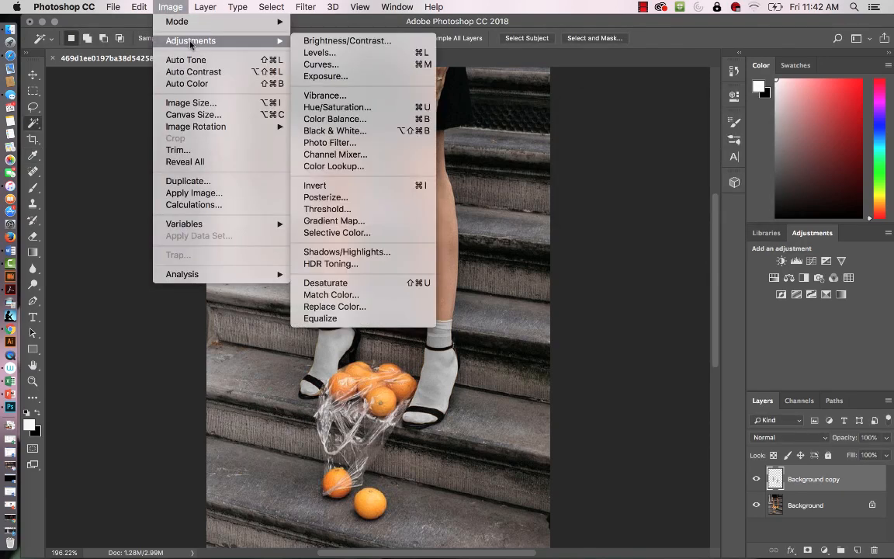
pyautogui.click(358, 59)
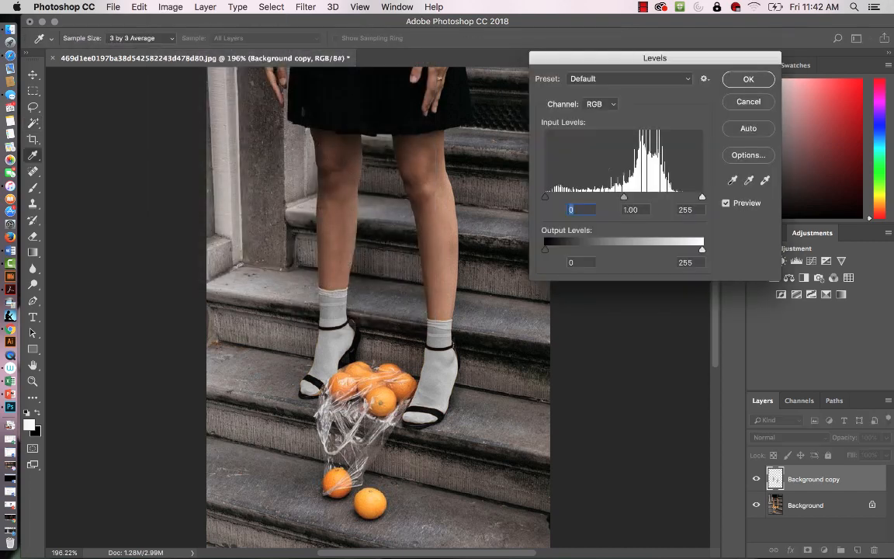
pyautogui.moveTo(624, 200); pyautogui.dragTo(608, 201)
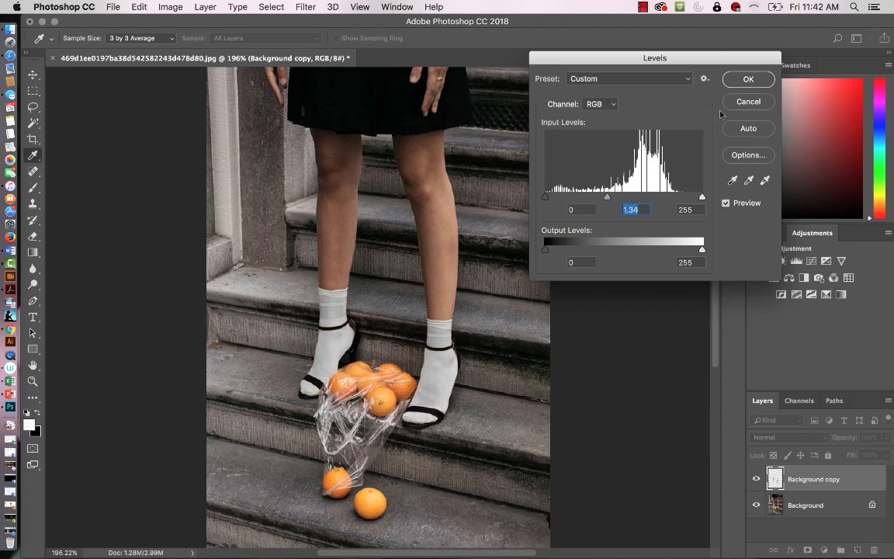
pyautogui.click(748, 80)
pyautogui.click(172, 8)
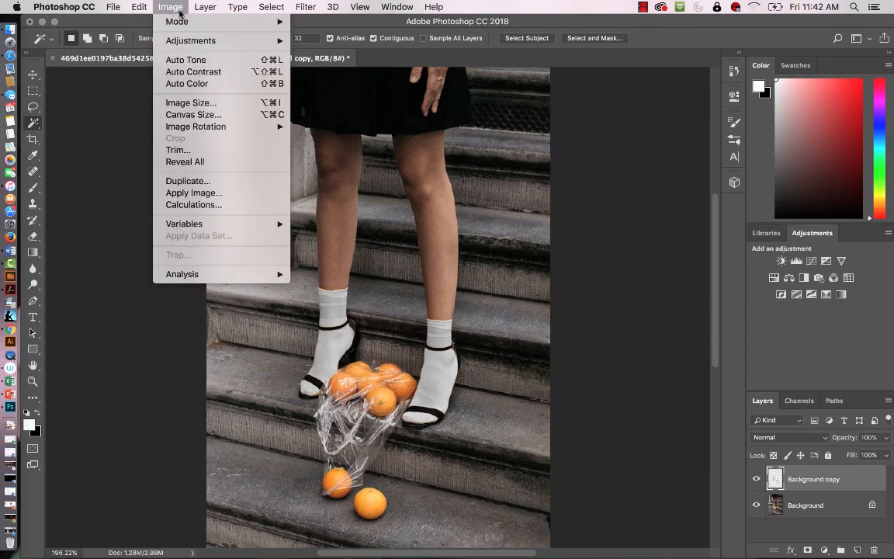
pyautogui.moveTo(187, 44)
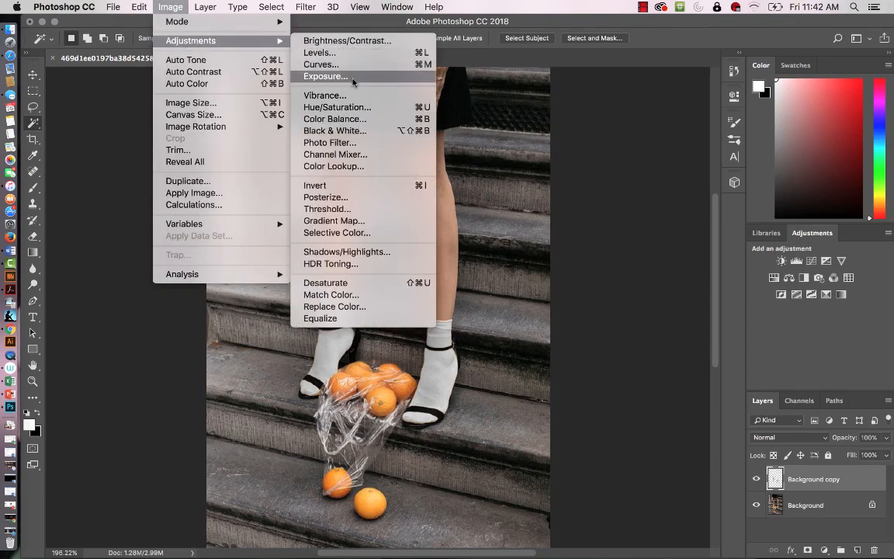
pyautogui.click(326, 76)
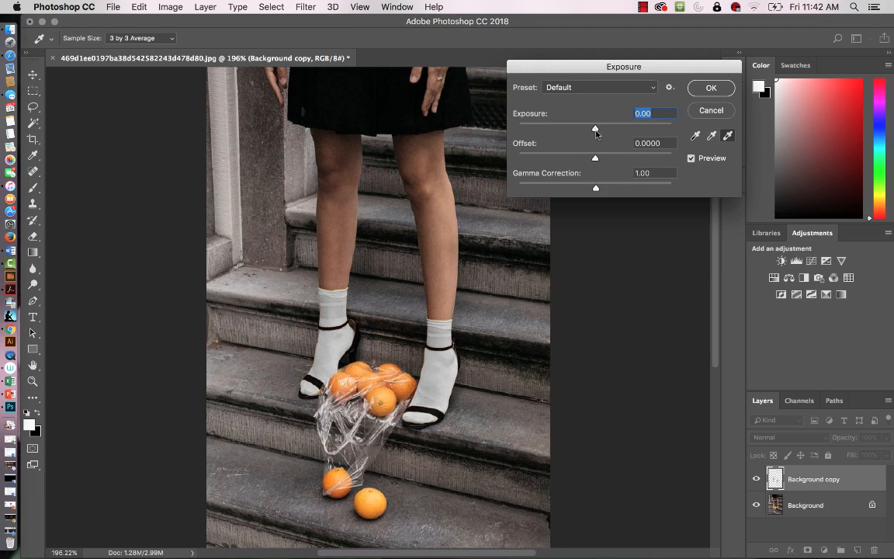
pyautogui.moveTo(596, 130)
pyautogui.mouseDown()
pyautogui.moveTo(627, 131)
pyautogui.moveTo(575, 130)
pyautogui.moveTo(595, 130)
pyautogui.mouseUp()
pyautogui.write('0')
pyautogui.moveTo(595, 158)
pyautogui.mouseDown()
pyautogui.moveTo(608, 164)
pyautogui.moveTo(595, 163)
pyautogui.mouseUp()
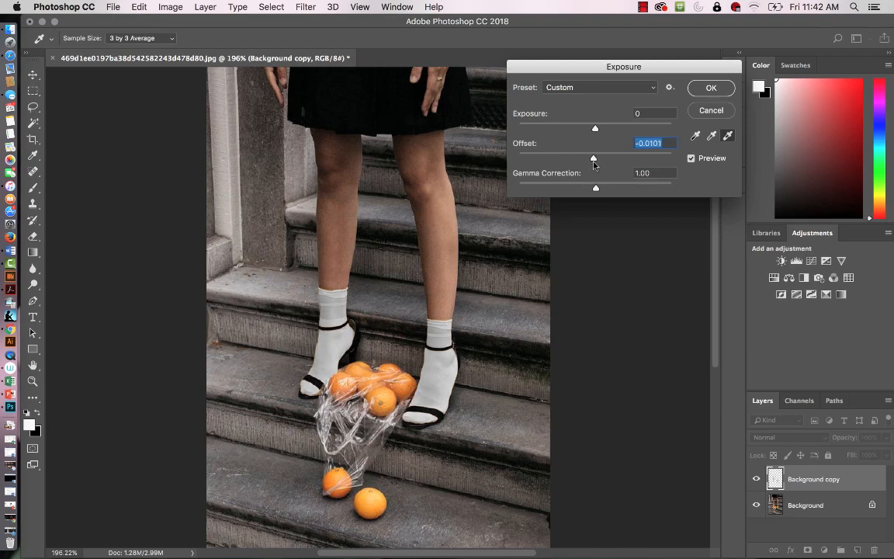
pyautogui.write('0')
pyautogui.click(712, 111)
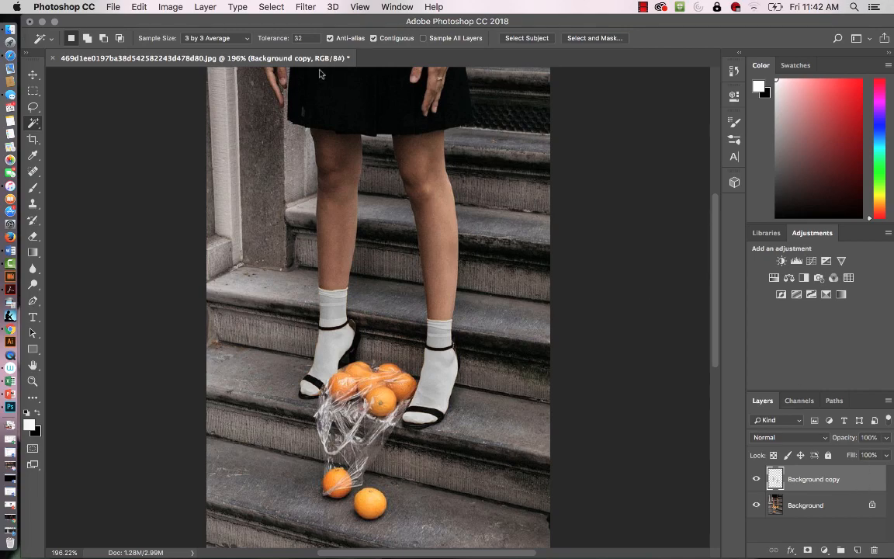
# Place the white fabric image with mini black hearts from the desktop into the photo at 100% as a new layer.
pyautogui.moveTo(250, 21); pyautogui.dragTo(357, 19)
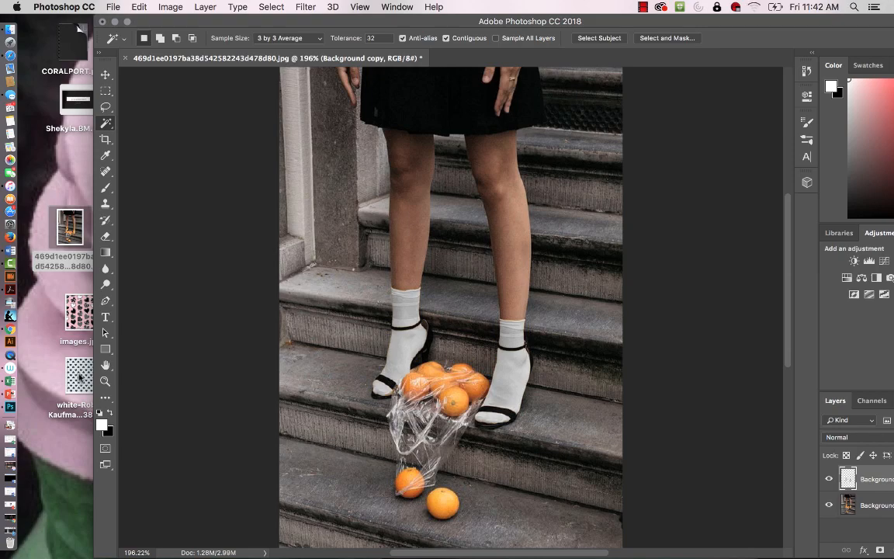
pyautogui.moveTo(79, 376); pyautogui.dragTo(451, 325)
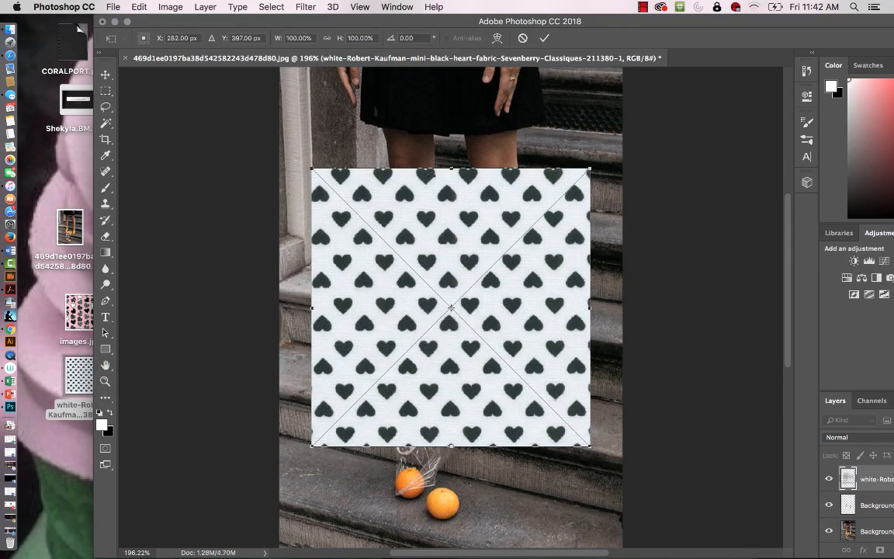
pyautogui.moveTo(299, 23); pyautogui.dragTo(235, 23)
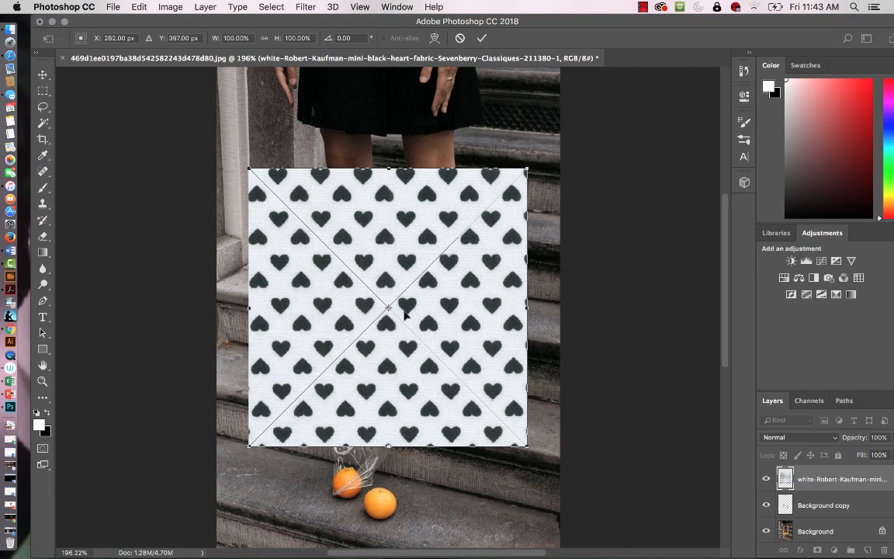
pyautogui.press('Return')
pyautogui.press('w')
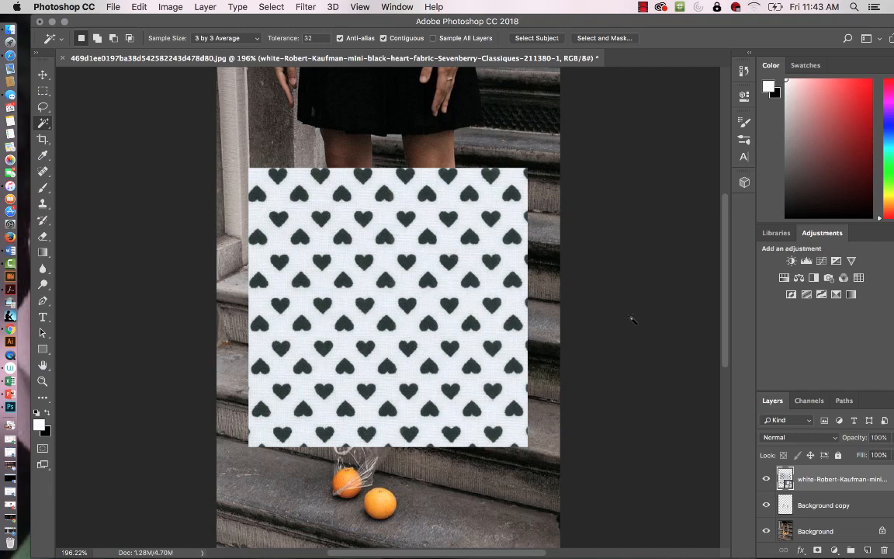
pyautogui.moveTo(591, 25); pyautogui.dragTo(583, 25)
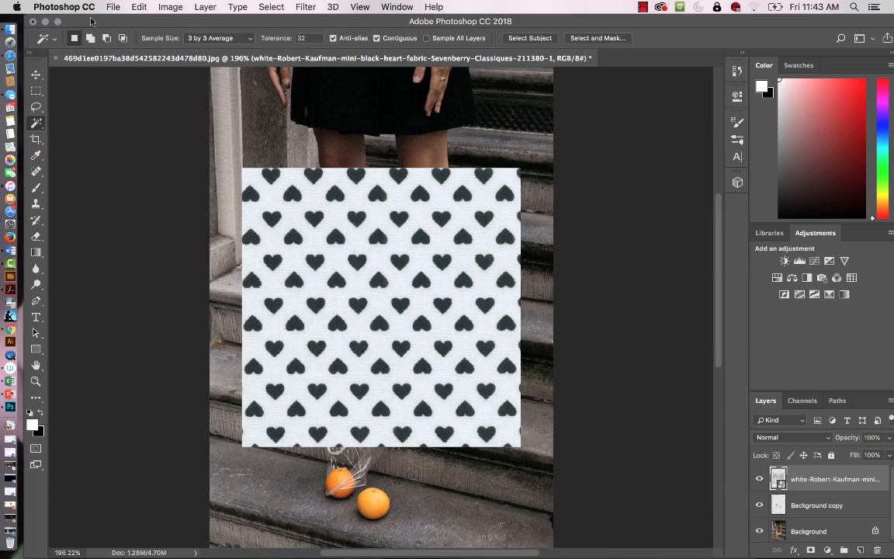
pyautogui.click(112, 7)
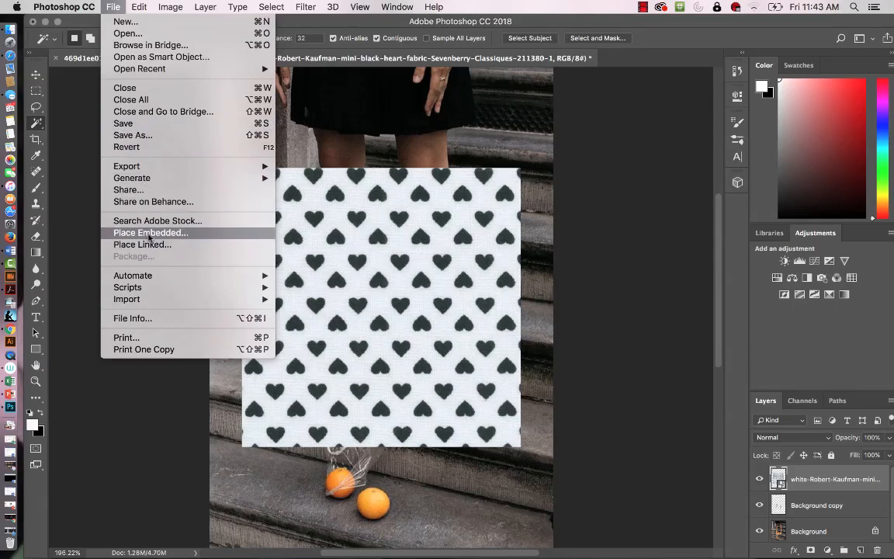
pyautogui.click(151, 232)
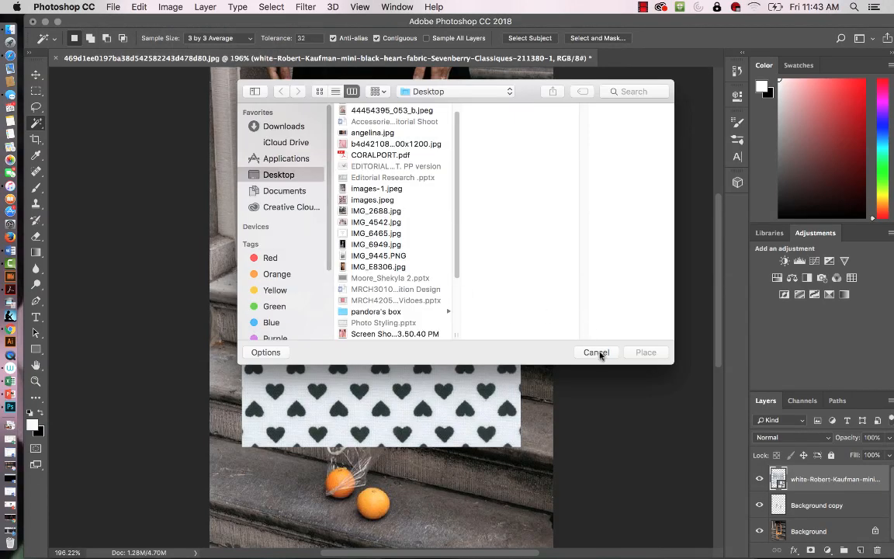
pyautogui.click(598, 353)
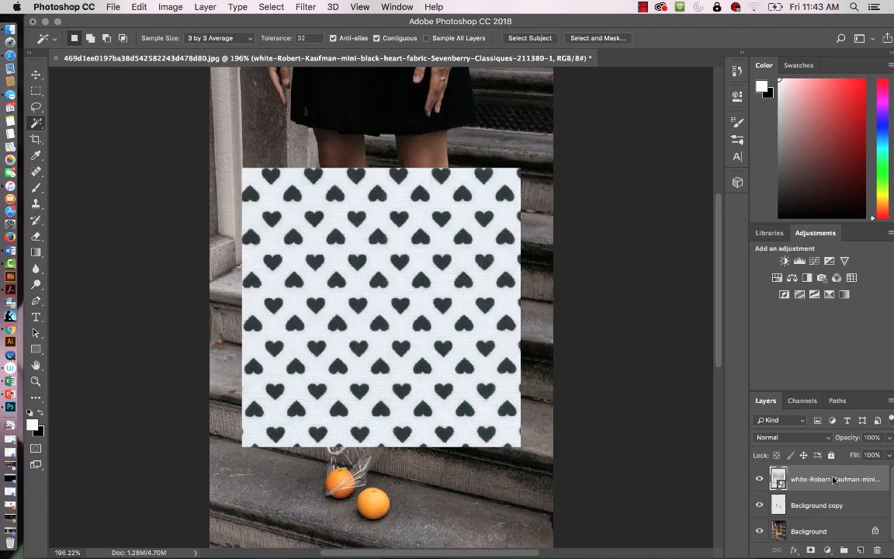
# Set the heart fabric layer's blend mode to Multiply and scale it proportionally to about 64% so it covers both socks.
pyautogui.click(829, 441)
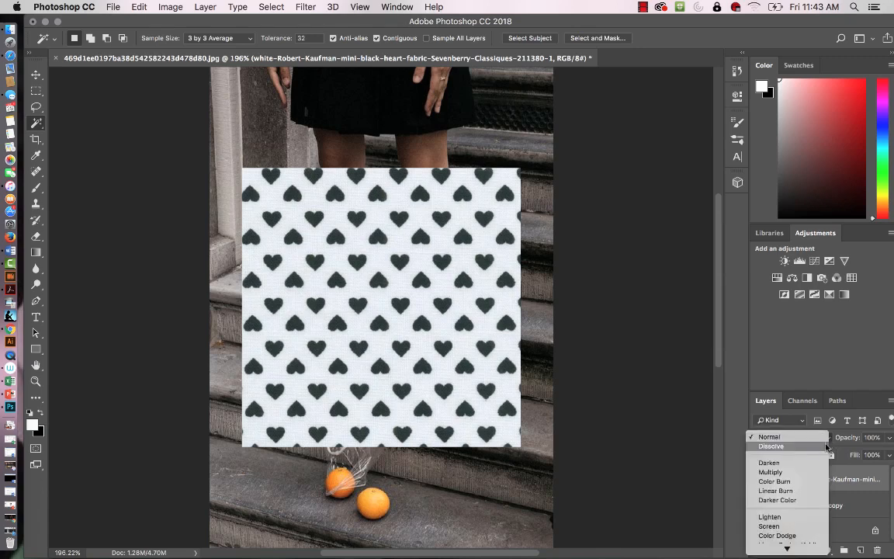
pyautogui.click(792, 472)
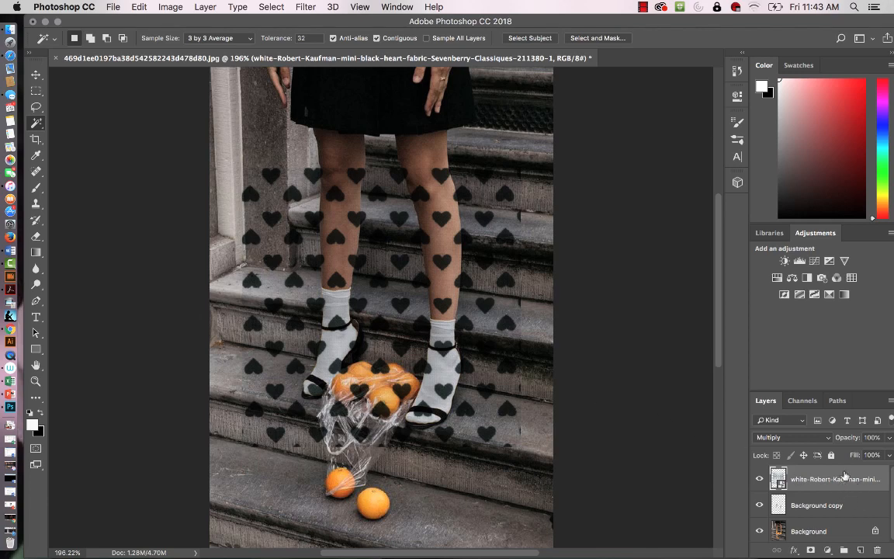
pyautogui.press('super+t')
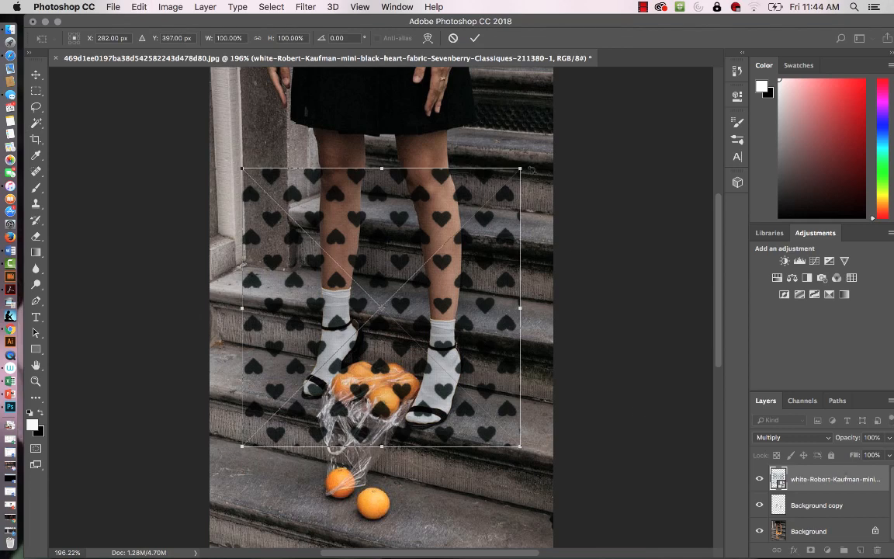
pyautogui.moveTo(522, 167); pyautogui.dragTo(423, 269)
pyautogui.moveTo(385, 318); pyautogui.dragTo(459, 340)
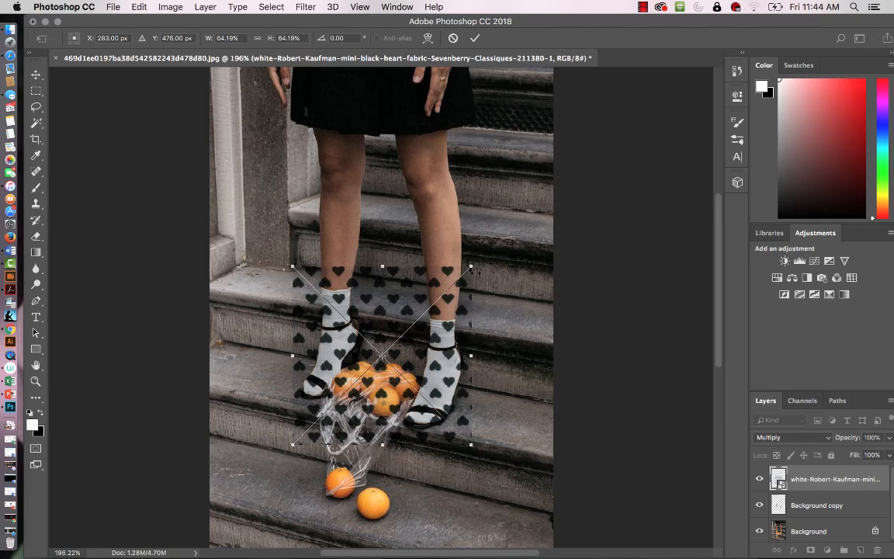
pyautogui.moveTo(472, 267); pyautogui.dragTo(520, 301)
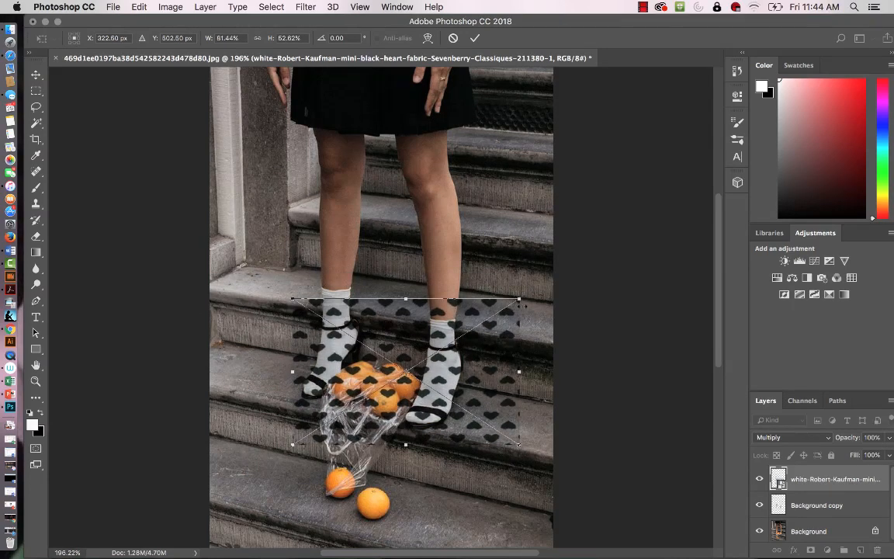
pyautogui.hotkey('ctrl', 'z')
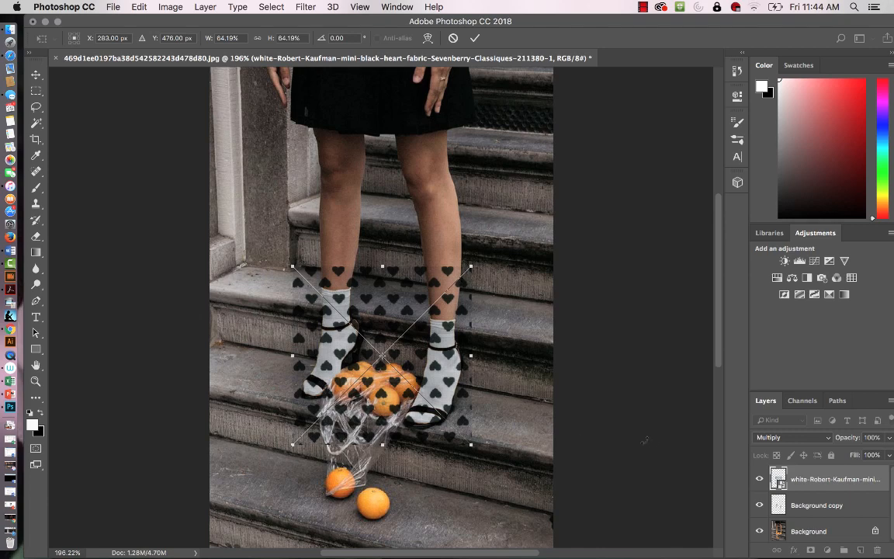
pyautogui.press('Return')
pyautogui.press('w')
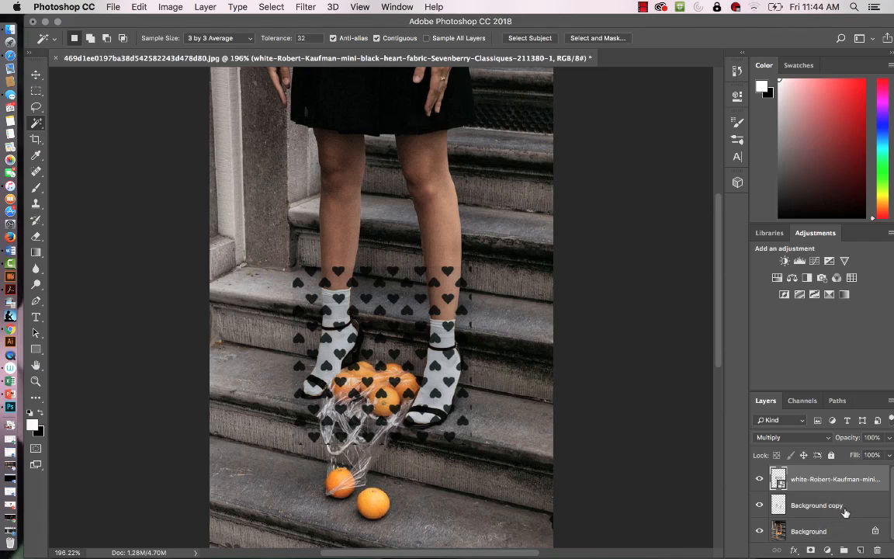
# Clip the heart fabric layer to the Background copy sock layer so the pattern stays within the socks.
pyautogui.moveTo(850, 490); pyautogui.dragTo(851, 490)
pyautogui.keyDown('alt'); pyautogui.click(854, 492); pyautogui.keyUp('alt')
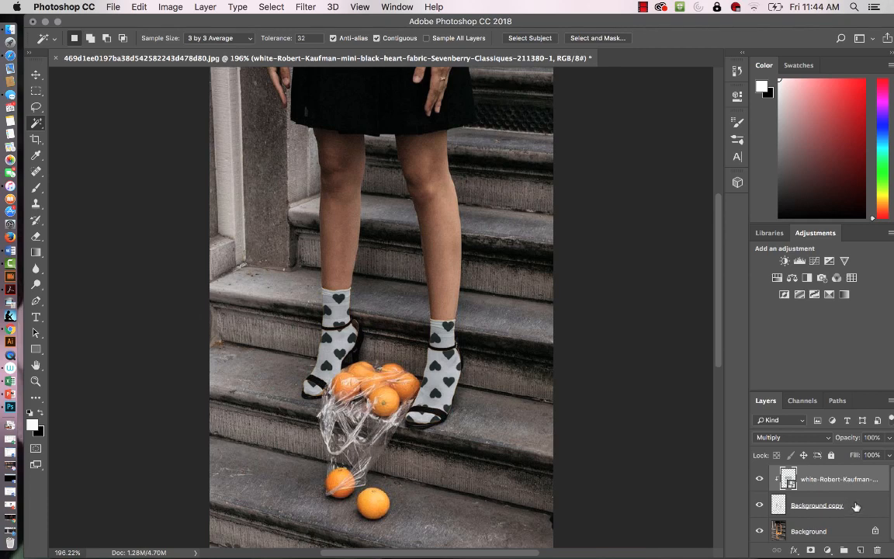
# Add a clipped layer directly above Background copy, filled with muted green 929d7c and blended with Multiply.
pyautogui.click(854, 505)
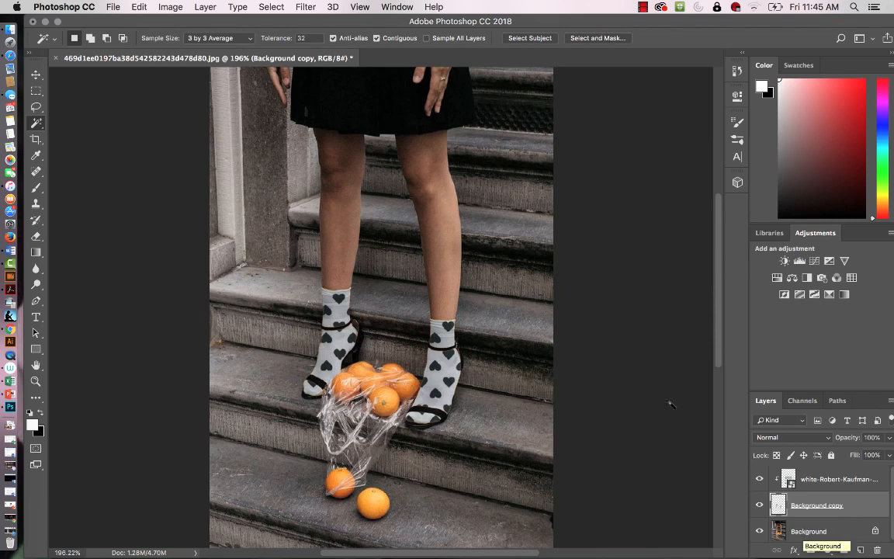
pyautogui.click(860, 551)
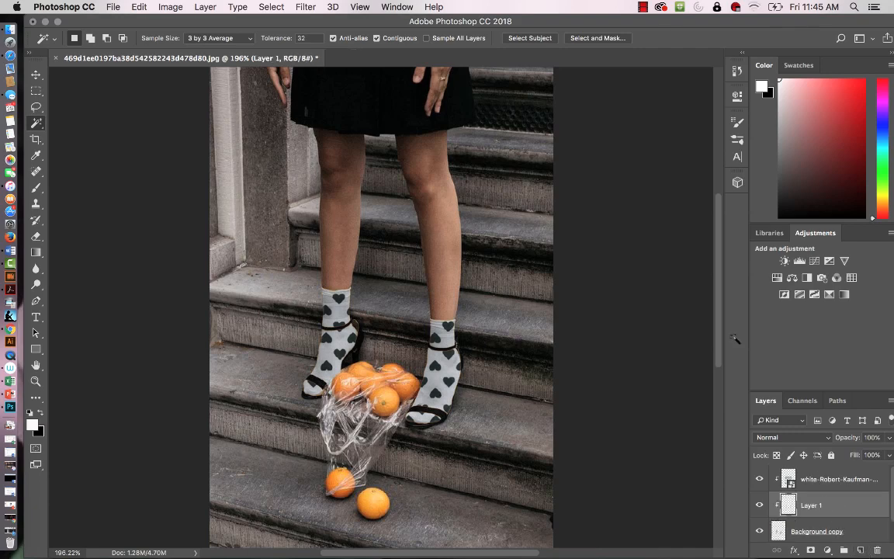
pyautogui.click(139, 8)
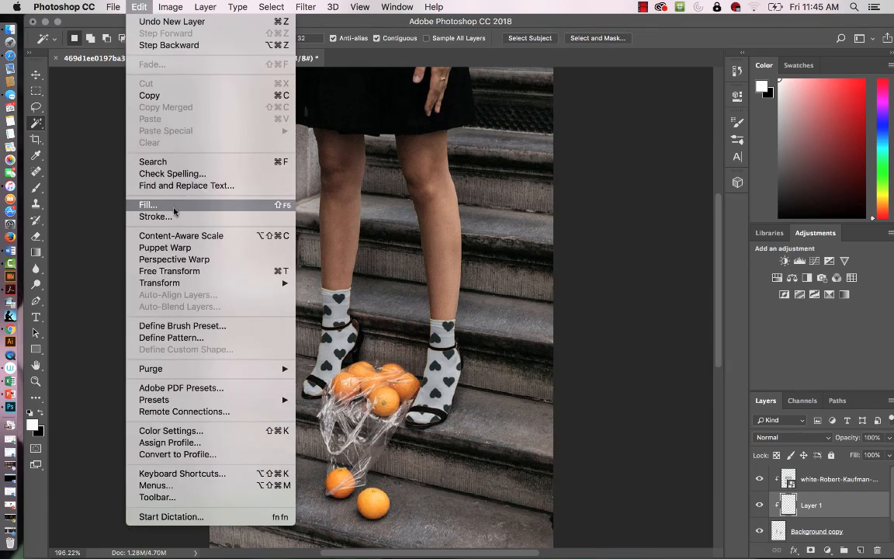
pyautogui.click(174, 210)
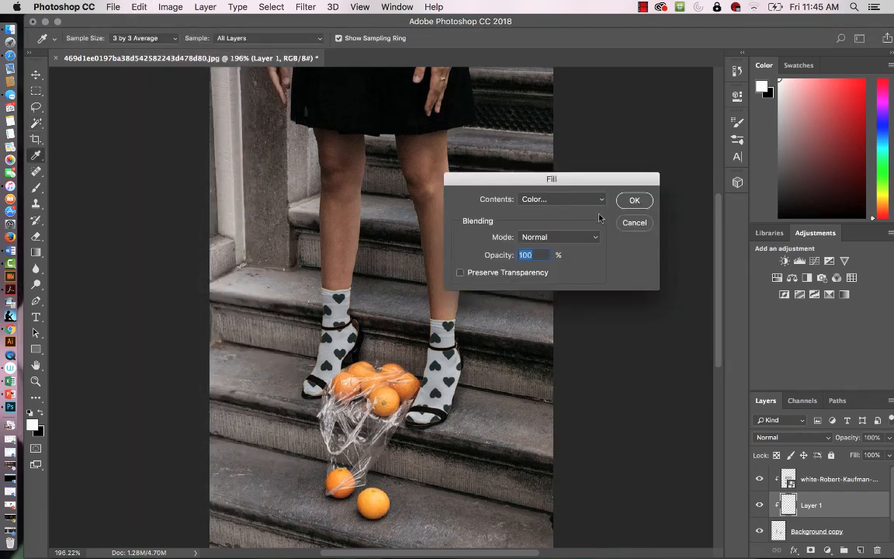
pyautogui.click(582, 201)
pyautogui.click(635, 201)
pyautogui.click(630, 201)
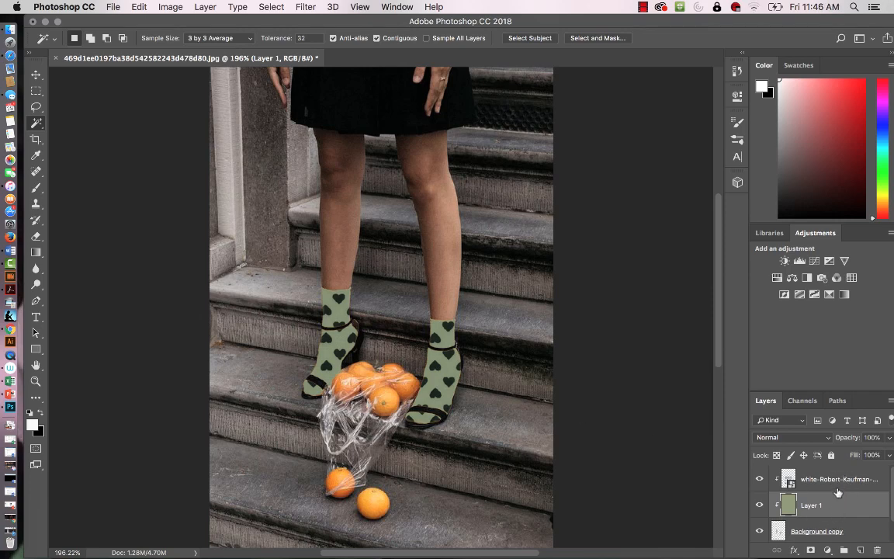
pyautogui.click(828, 438)
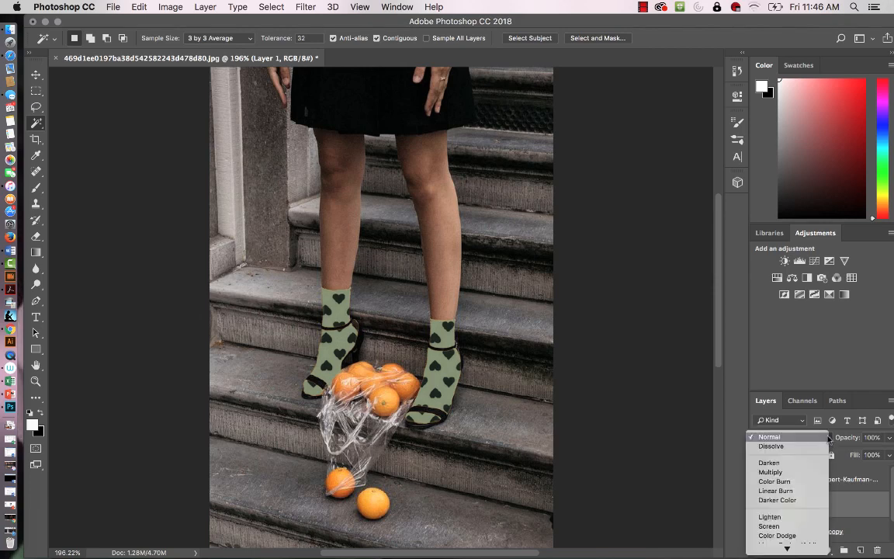
pyautogui.click(805, 472)
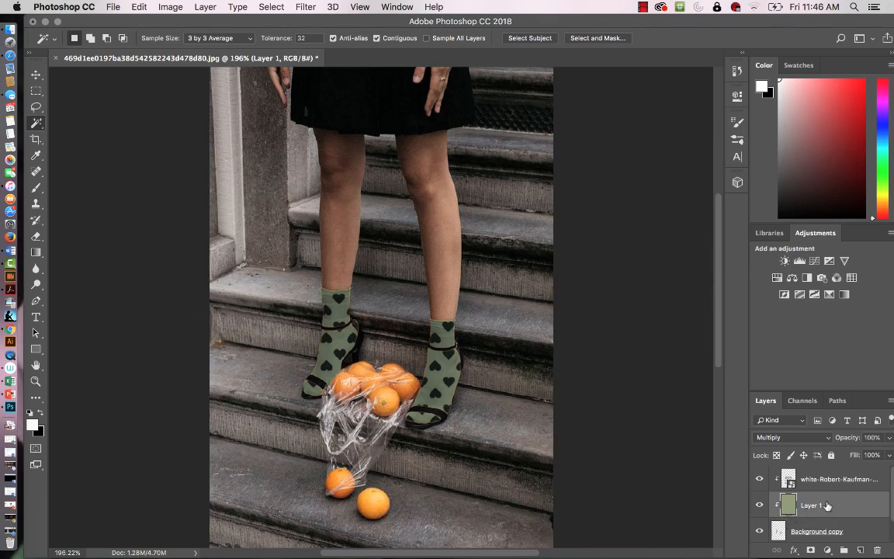
# Add another clipped layer above the green one and fill it with a light grayish blue of about a5b0c1.
pyautogui.click(859, 551)
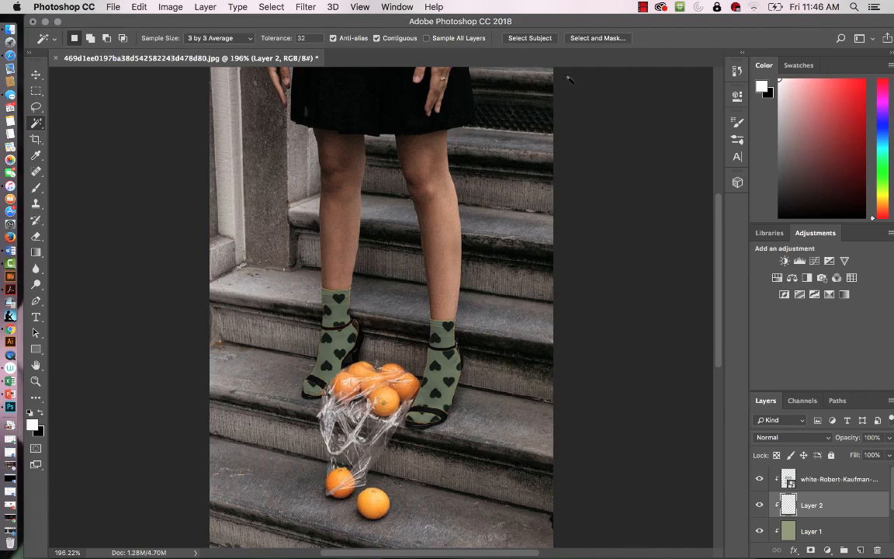
pyautogui.press('i')
pyautogui.hotkey('shift', 'BackSpace')
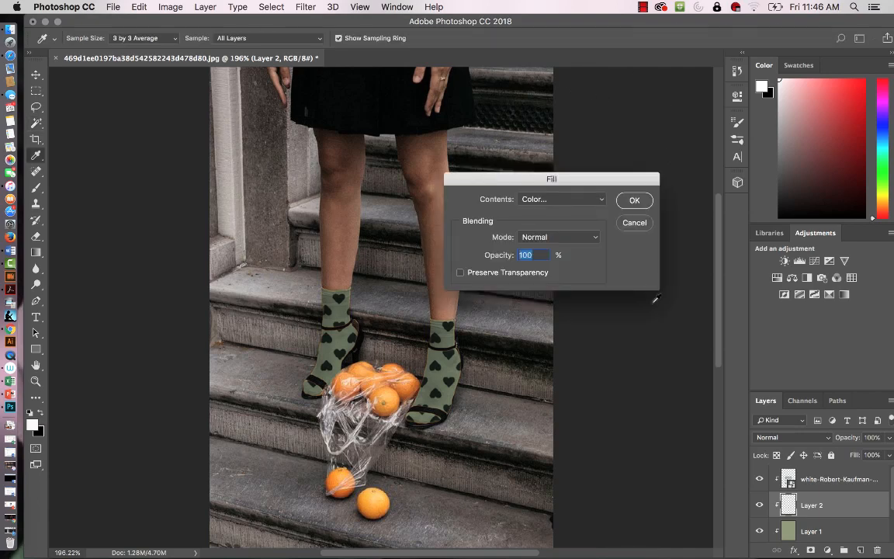
pyautogui.click(543, 200)
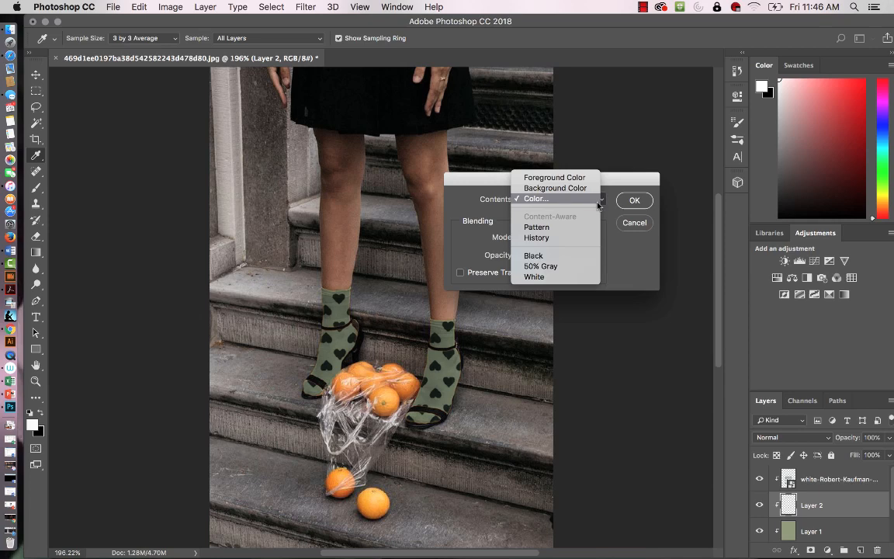
pyautogui.click(543, 200)
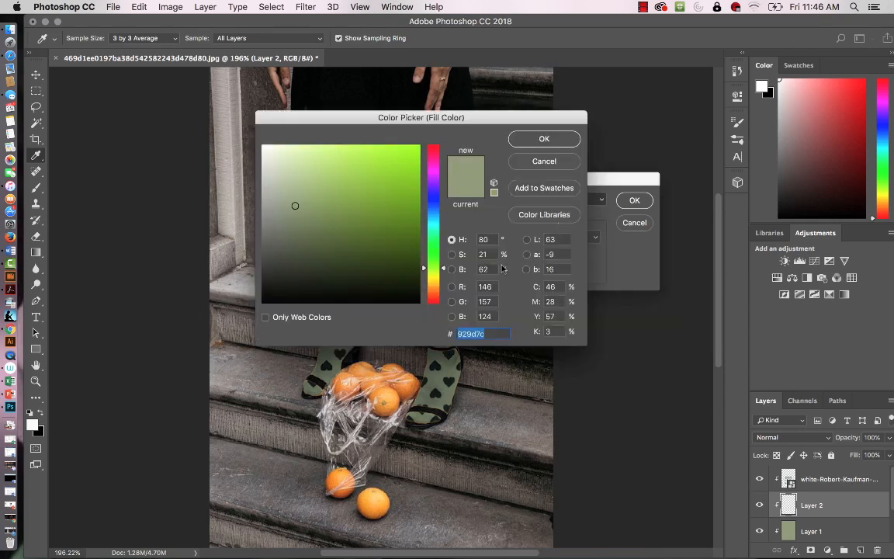
pyautogui.click(434, 208)
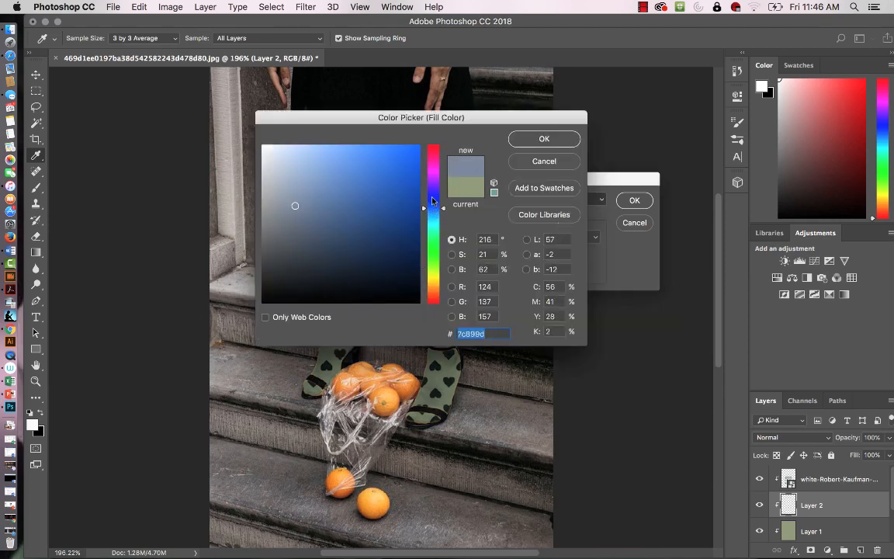
pyautogui.click(282, 184)
pyautogui.click(286, 195)
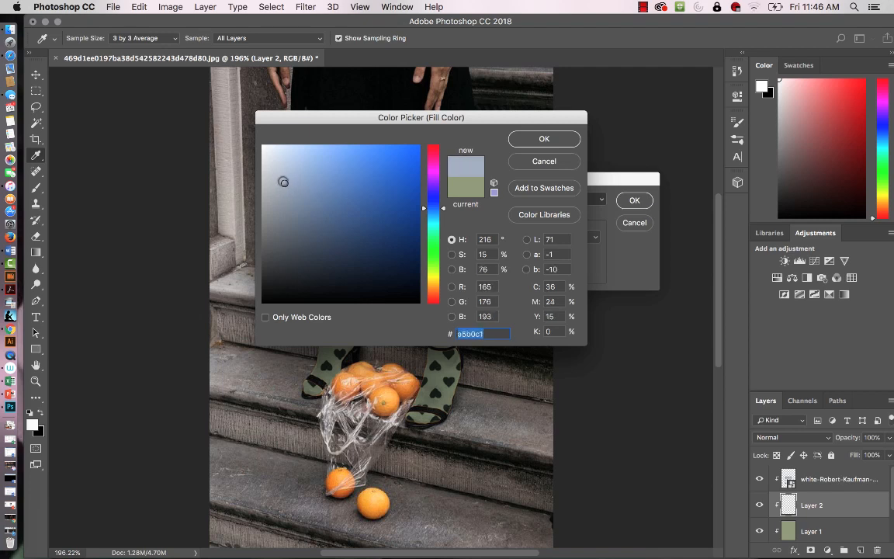
pyautogui.click(282, 181)
pyautogui.click(536, 139)
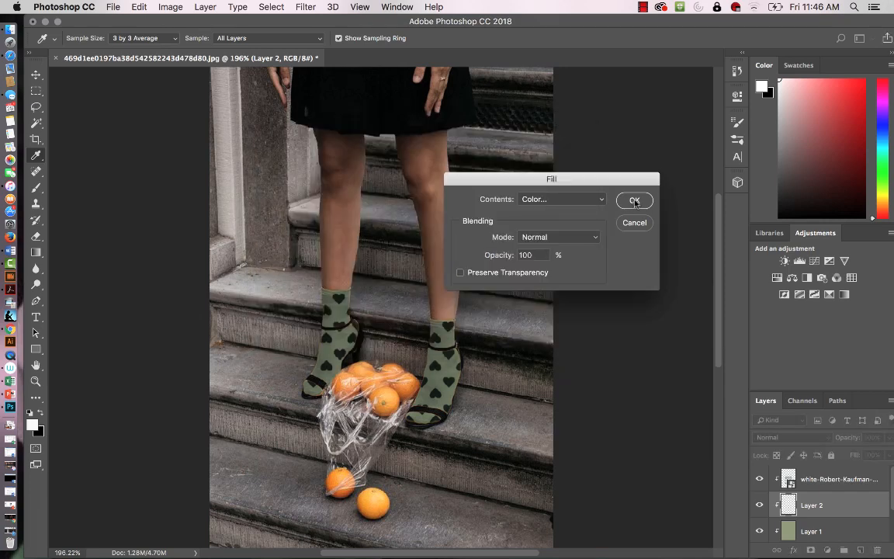
pyautogui.click(635, 200)
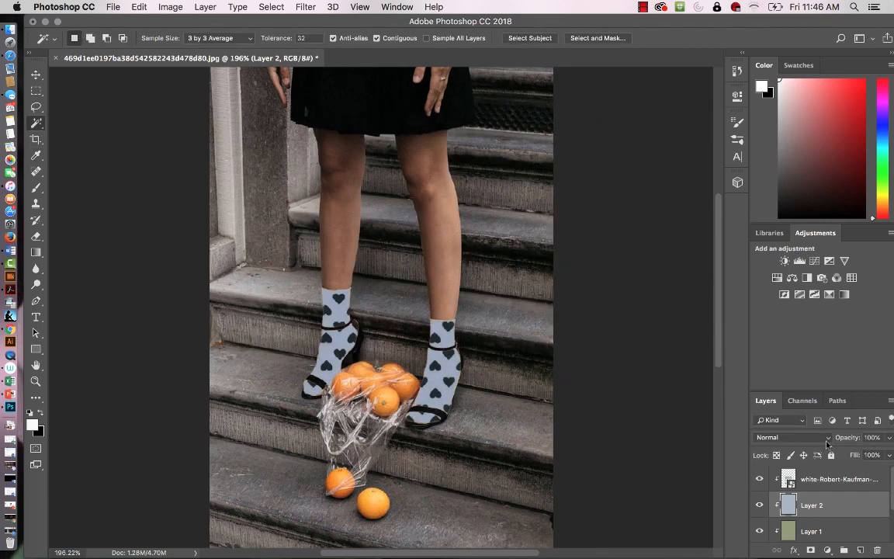
# Set the blue fill layer's blend mode to Multiply and hide the green Layer 1.
pyautogui.click(791, 437)
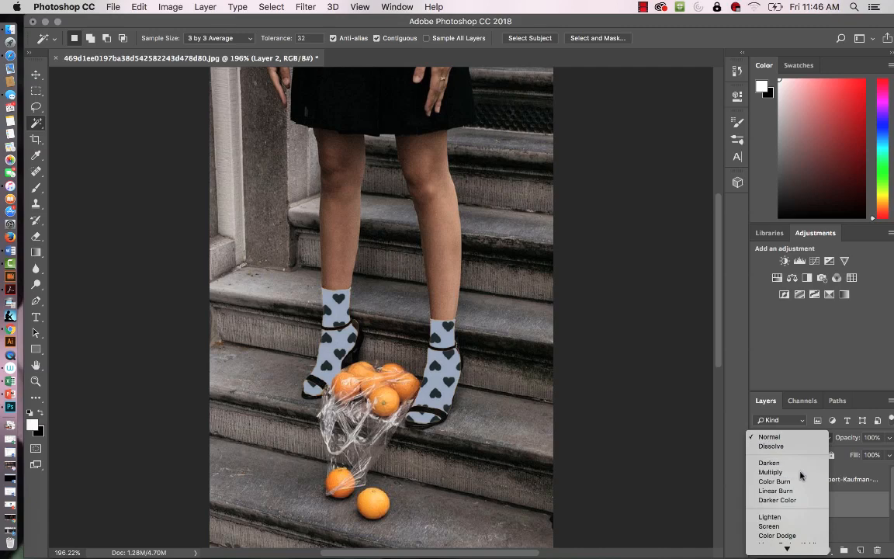
pyautogui.click(800, 473)
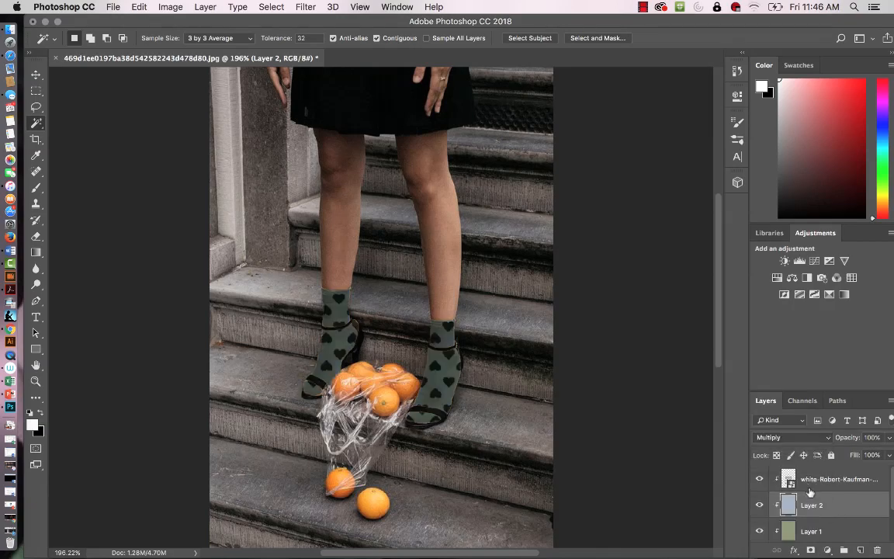
pyautogui.click(760, 532)
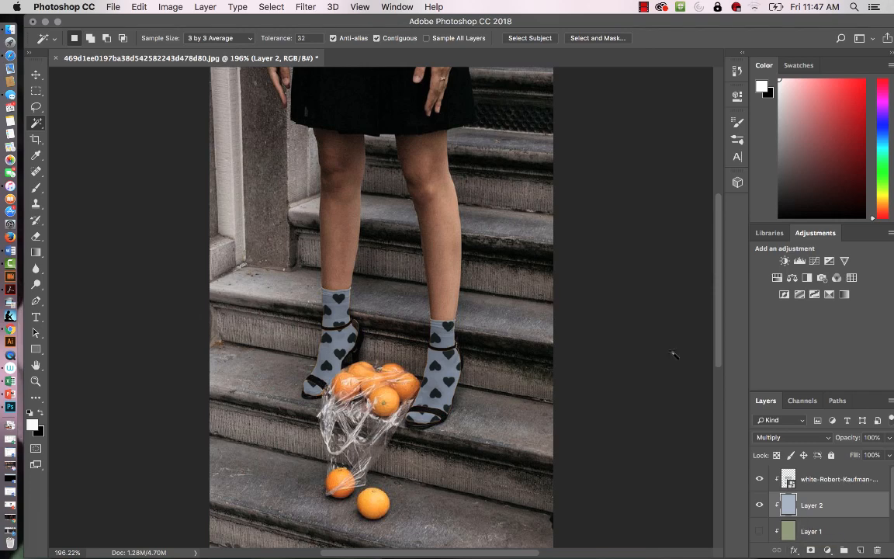
# Quick export the blue sock version as a PNG to the Desktop under the suggested file name.
pyautogui.click(114, 8)
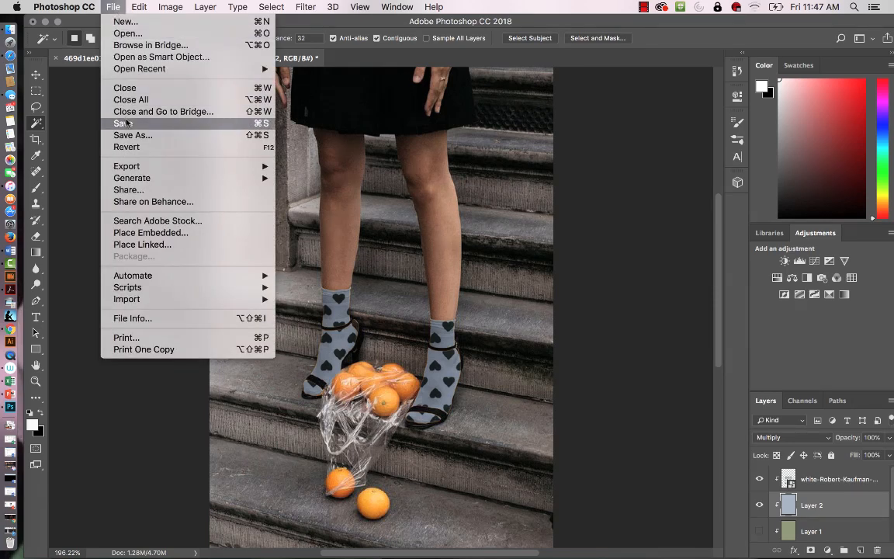
pyautogui.moveTo(137, 167)
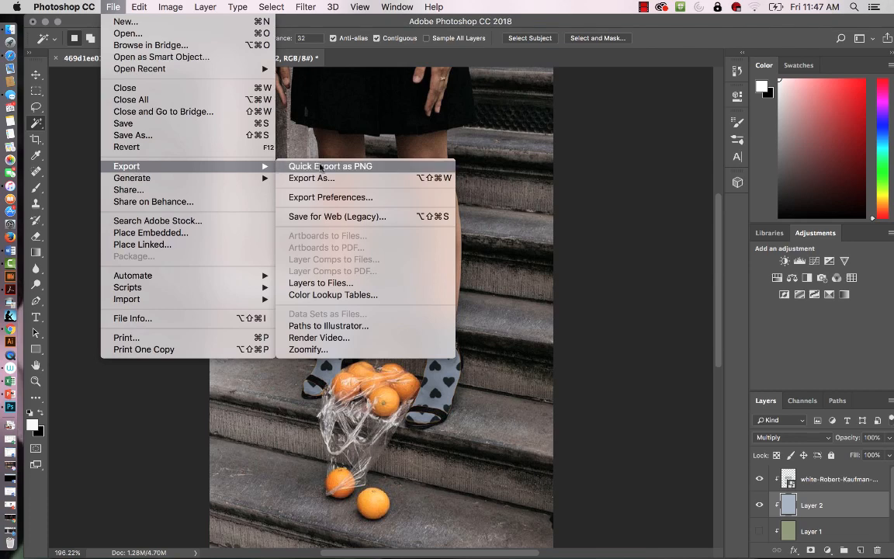
pyautogui.click(324, 167)
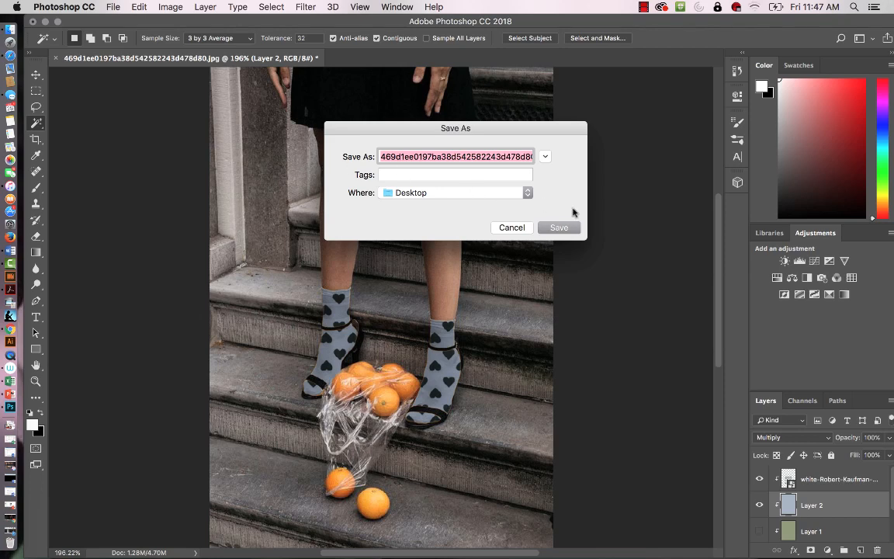
pyautogui.click(558, 228)
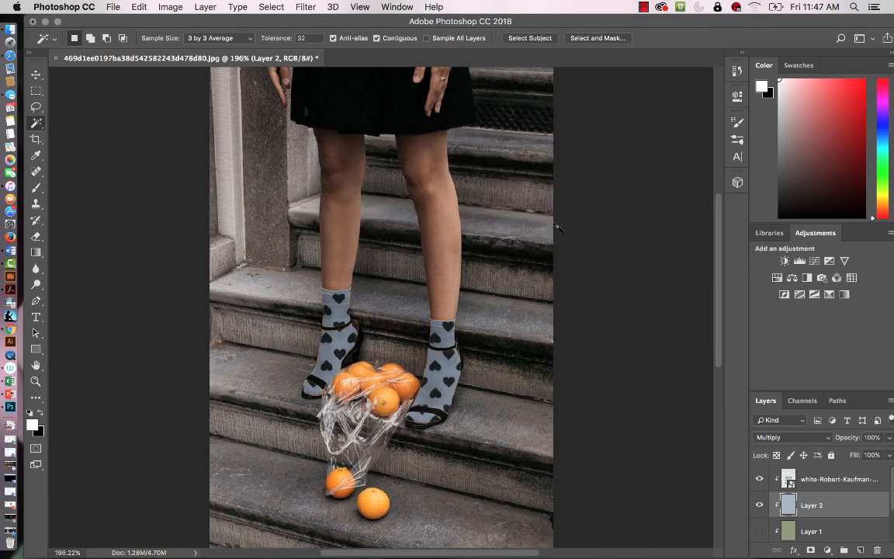
# Show green Layer 1, hide blue Layer 2, and quick export this version as a PNG to the Desktop, adding a 7 within the suggested file name.
pyautogui.click(759, 532)
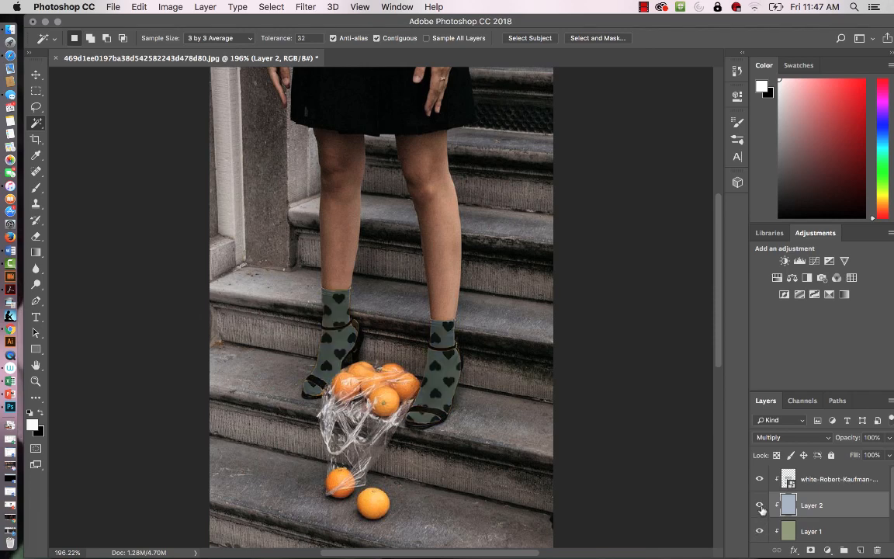
pyautogui.click(760, 505)
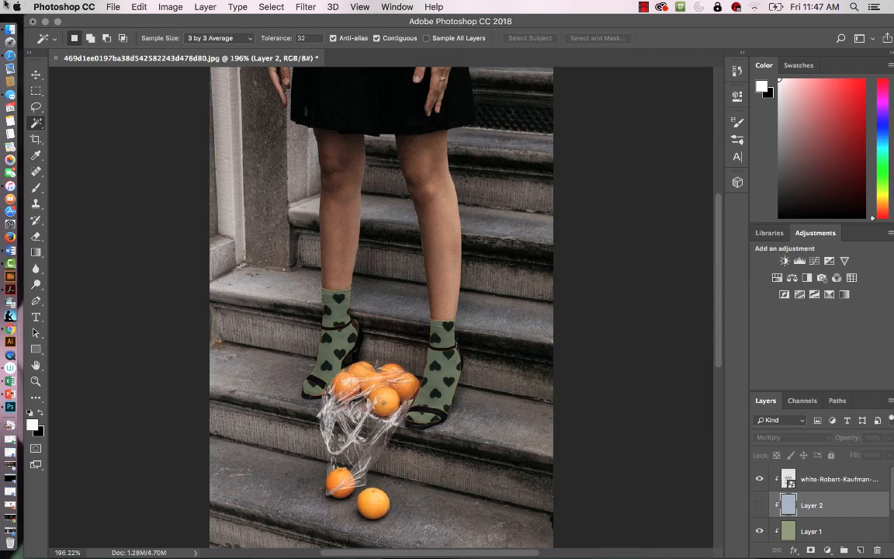
pyautogui.click(115, 8)
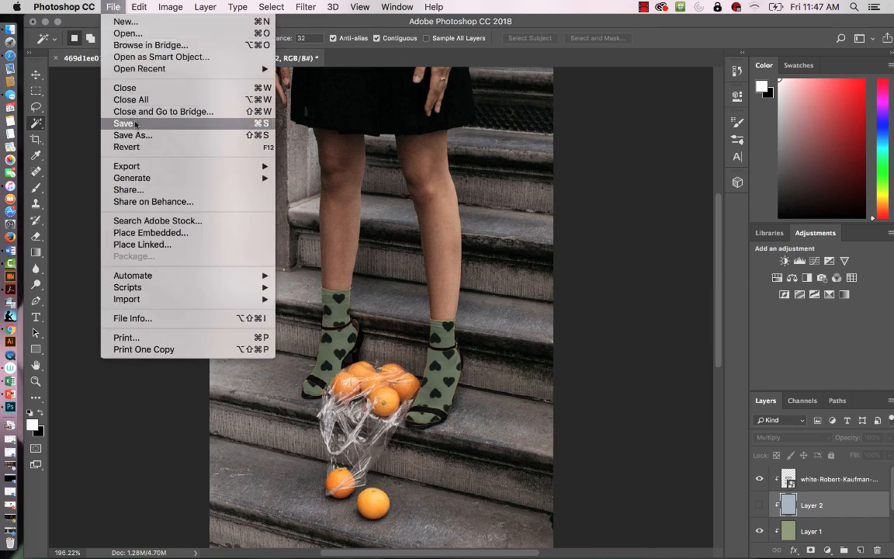
pyautogui.moveTo(260, 167)
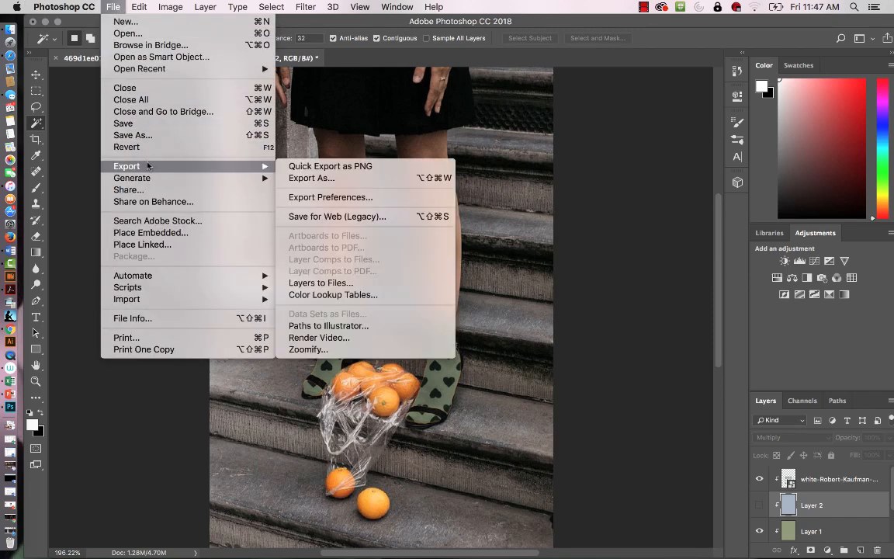
pyautogui.click(346, 168)
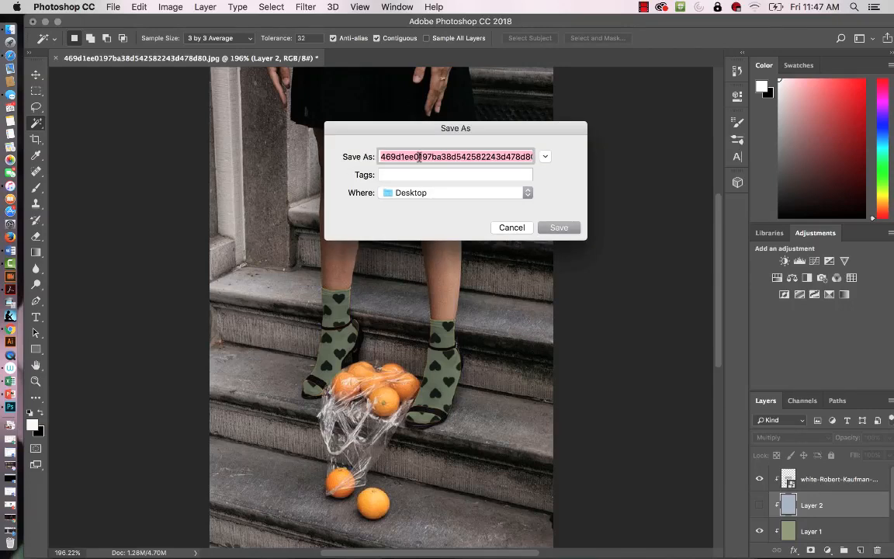
pyautogui.click(419, 157)
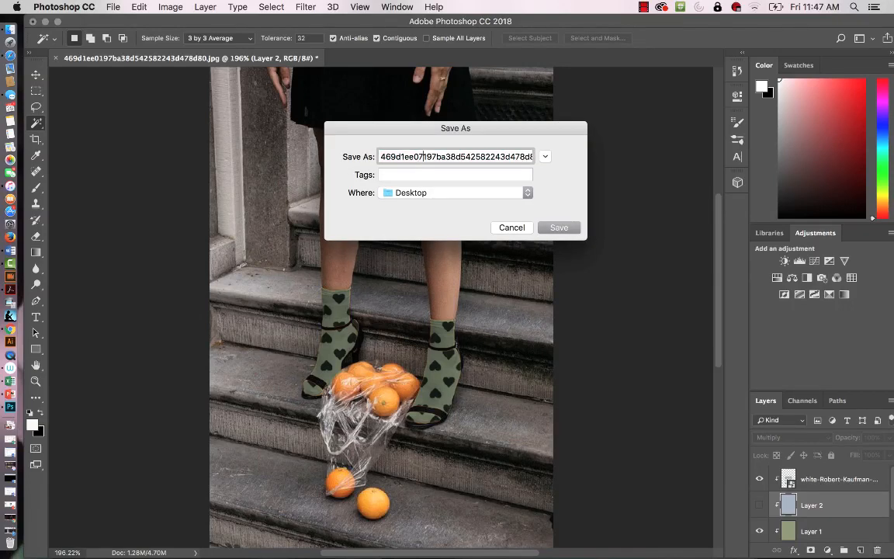
pyautogui.click(560, 228)
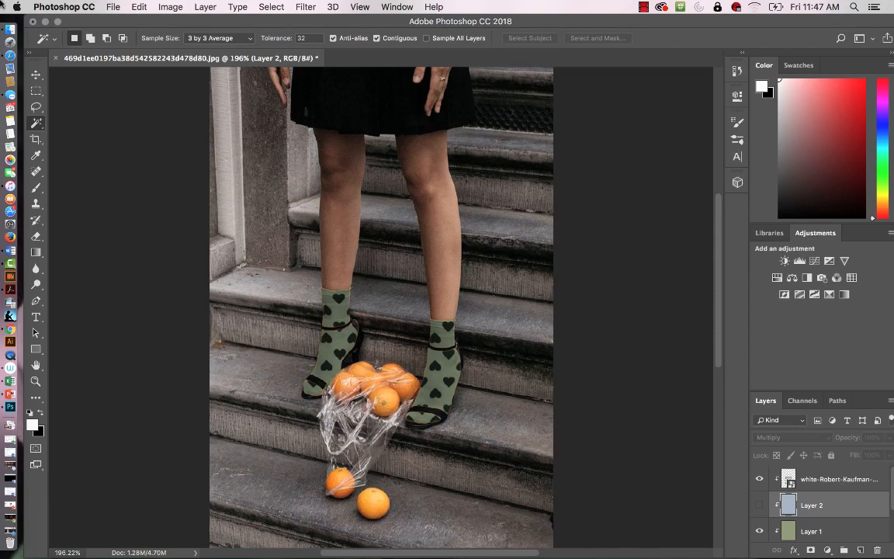
# Minimise the Photoshop window, view both exported sock PNGs from the Desktop in Preview, and close them.
pyautogui.click(45, 23)
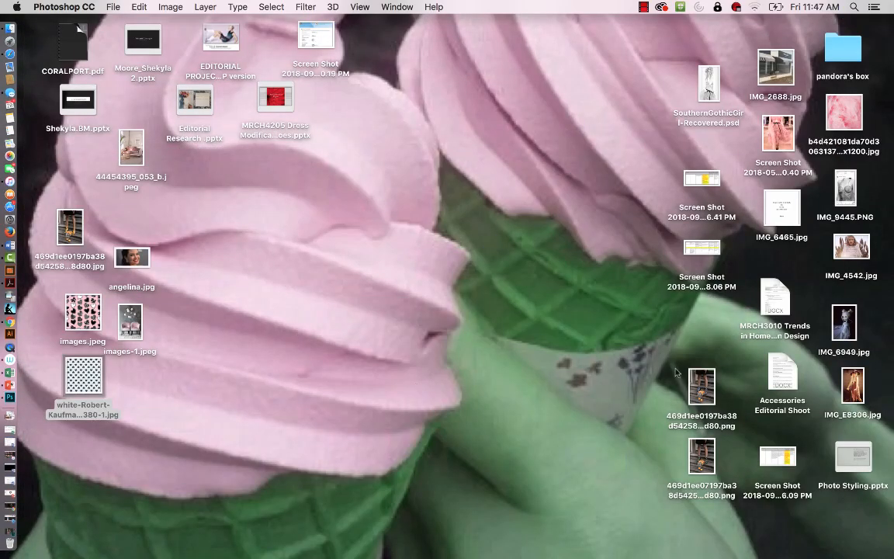
pyautogui.click(702, 389)
pyautogui.doubleClick(702, 388)
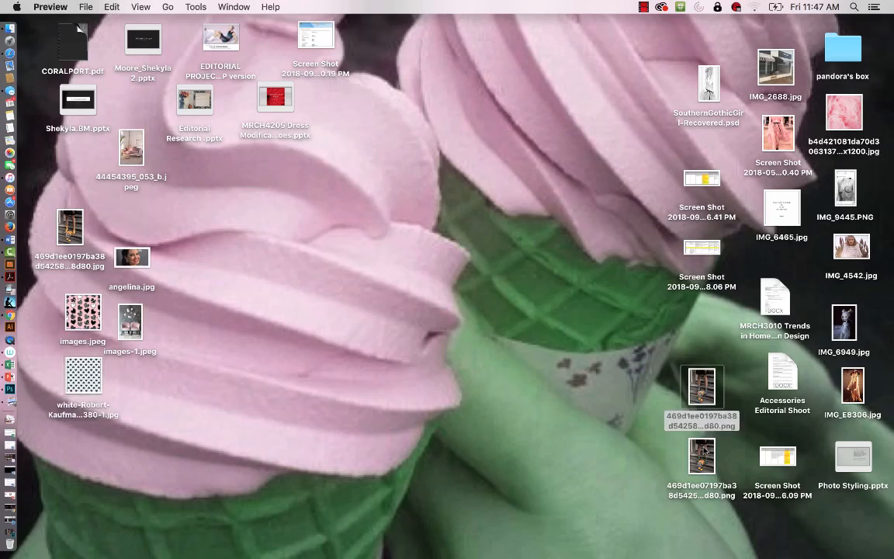
pyautogui.doubleClick(702, 458)
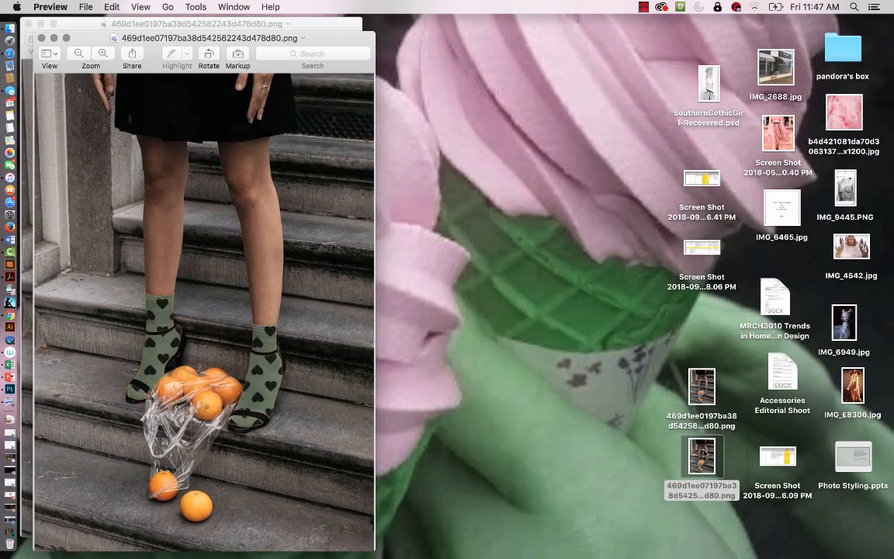
pyautogui.click(41, 37)
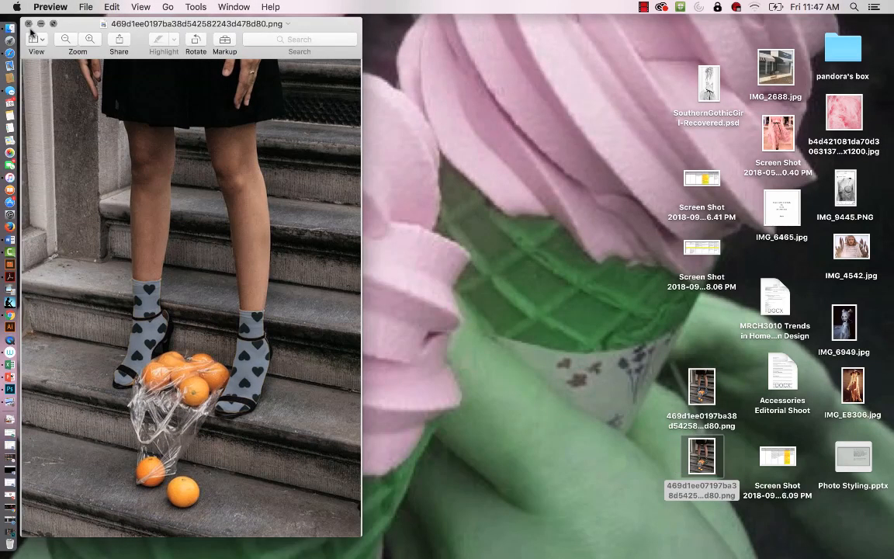
pyautogui.click(28, 25)
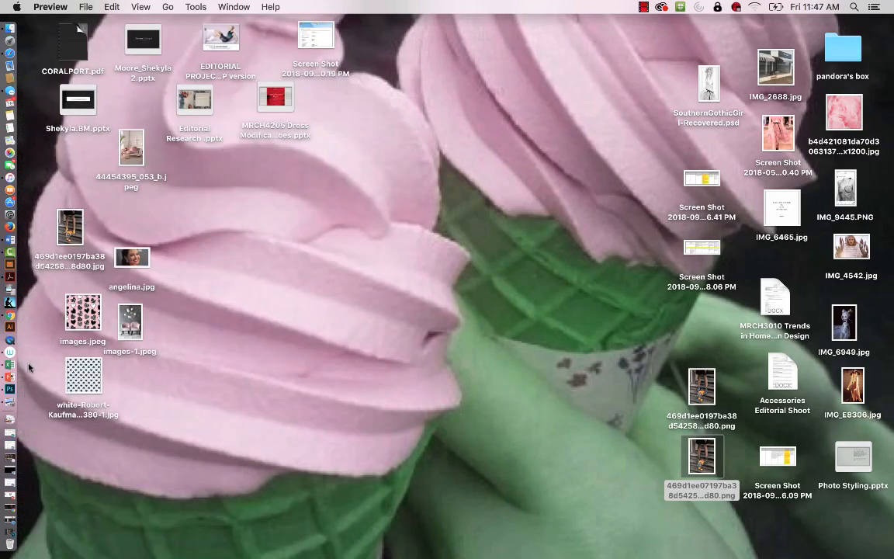
# Return to Photoshop, show the blue fill Layer 2 and hide the green fill Layer 1.
pyautogui.click(11, 353)
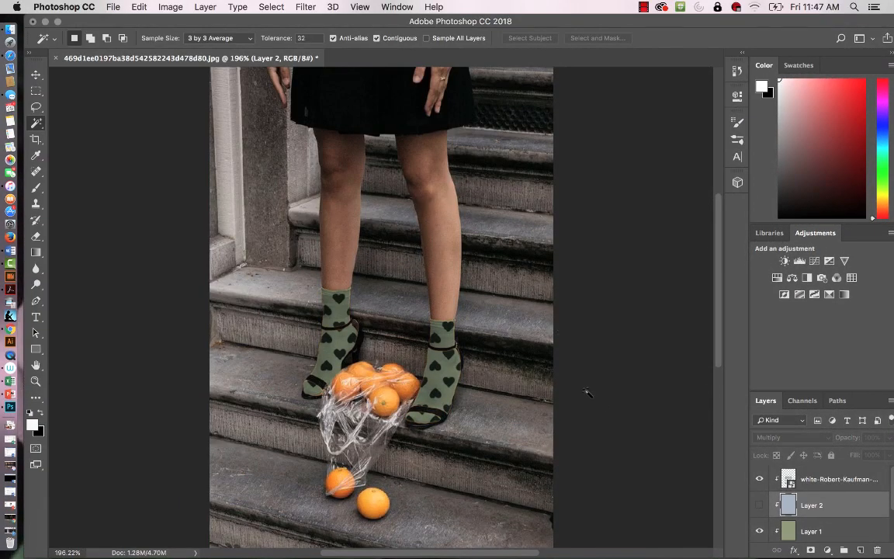
pyautogui.click(760, 506)
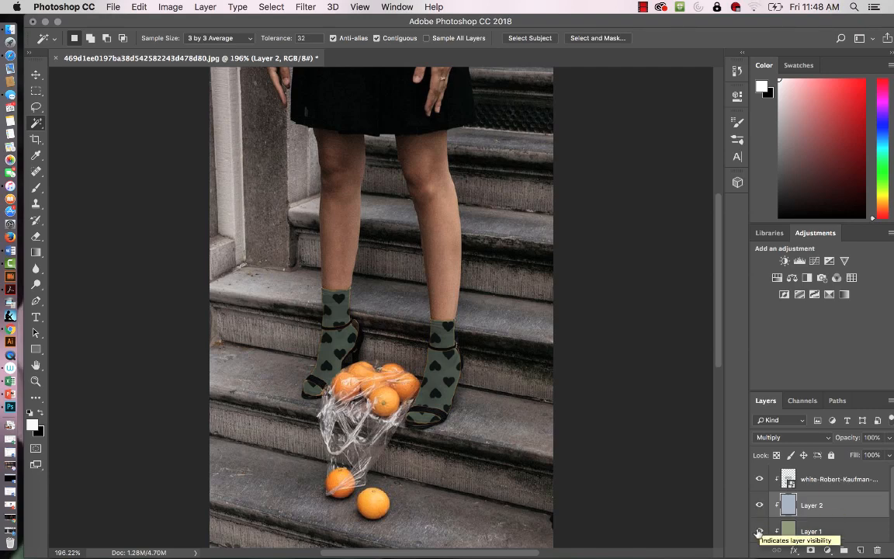
pyautogui.click(760, 532)
pyautogui.scroll(3, 565, 388)
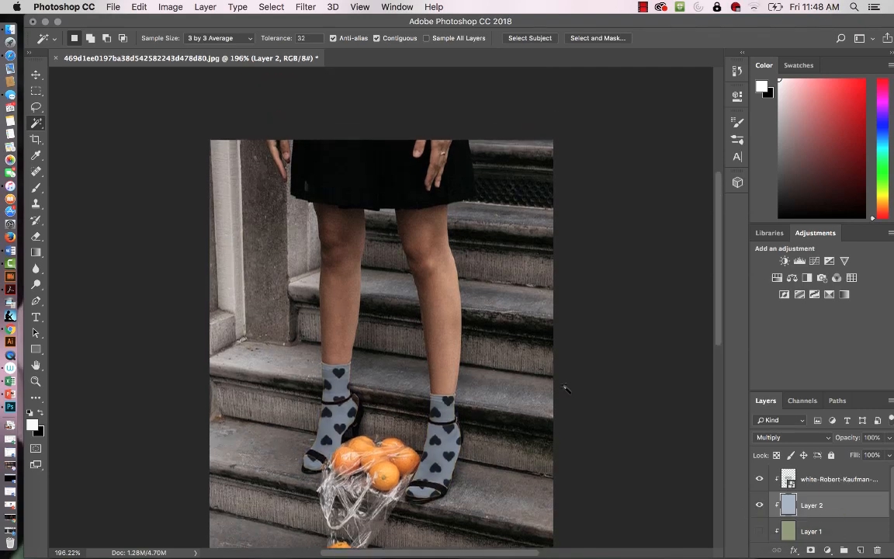
pyautogui.scroll(-4, 566, 390)
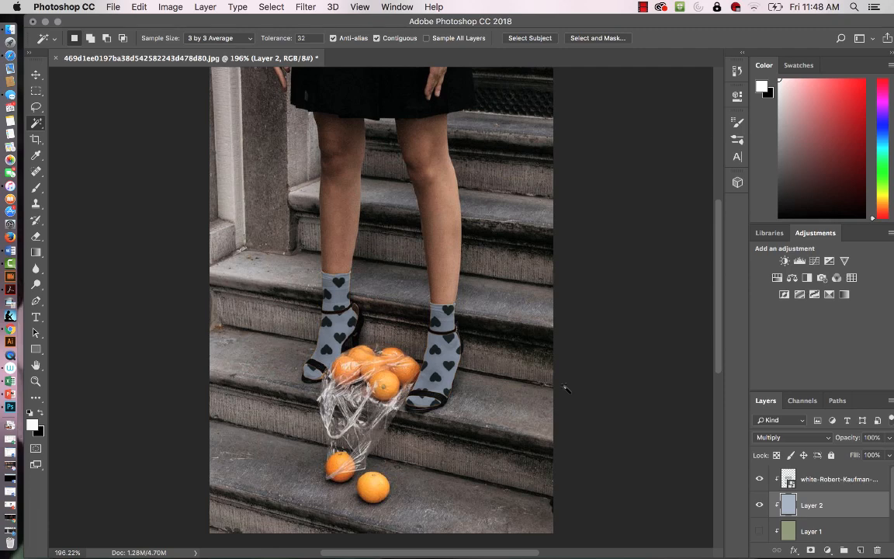
# Open images-1.jpeg from the Desktop as a separate document beside the sock image.
pyautogui.click(108, 8)
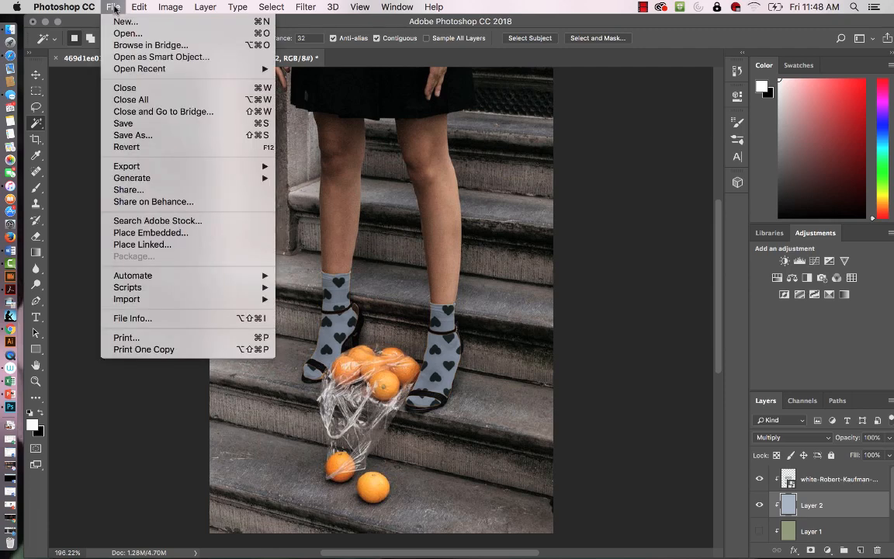
pyautogui.click(83, 26)
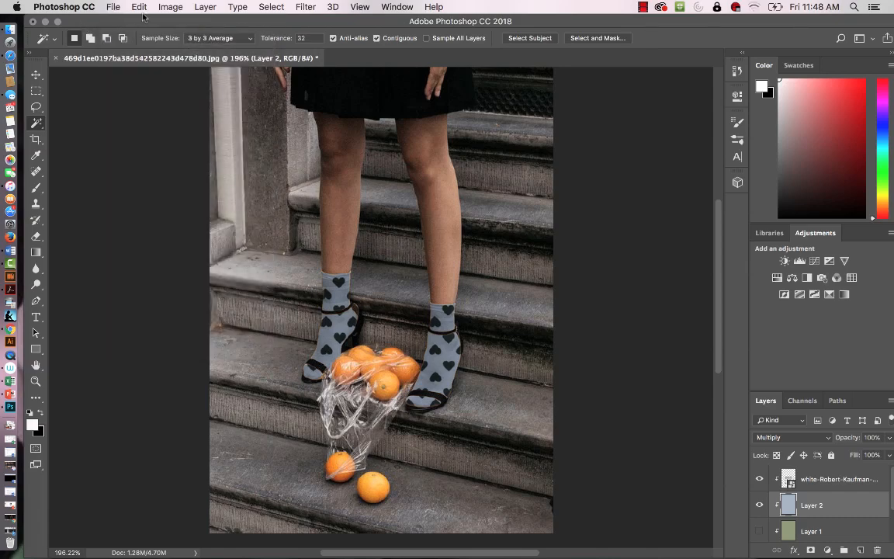
pyautogui.moveTo(132, 24); pyautogui.dragTo(274, 31)
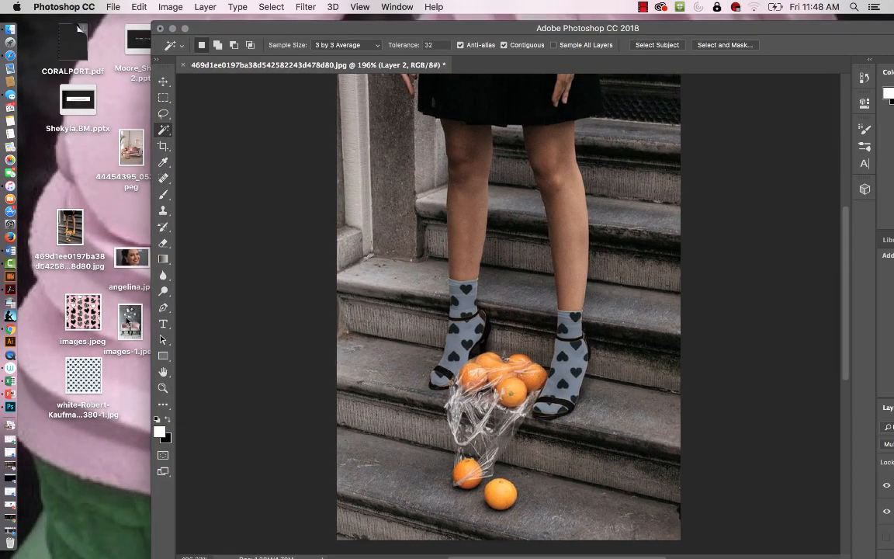
pyautogui.click(127, 317)
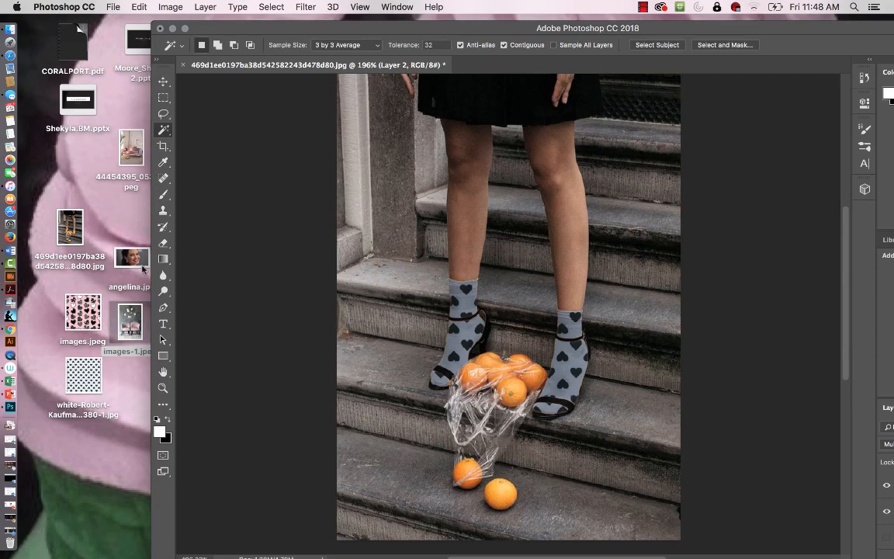
pyautogui.moveTo(138, 322); pyautogui.dragTo(478, 65)
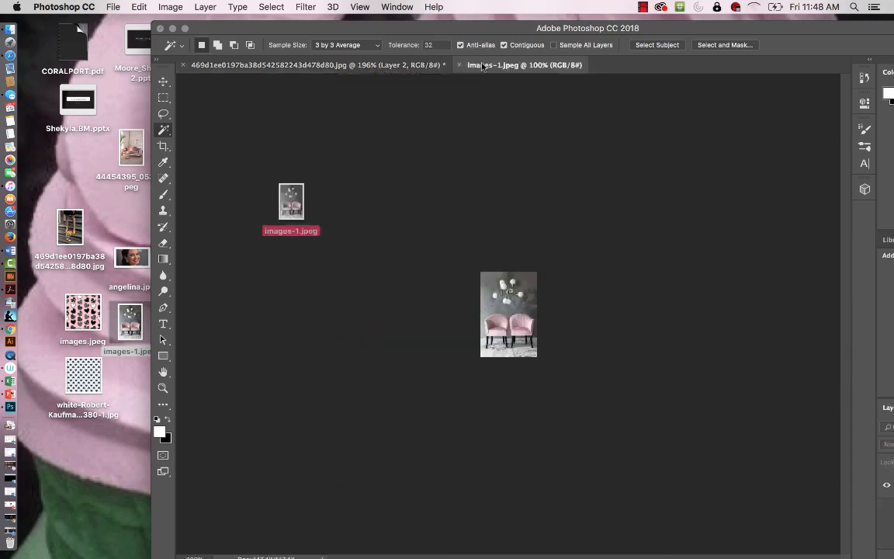
pyautogui.doubleClick(430, 29)
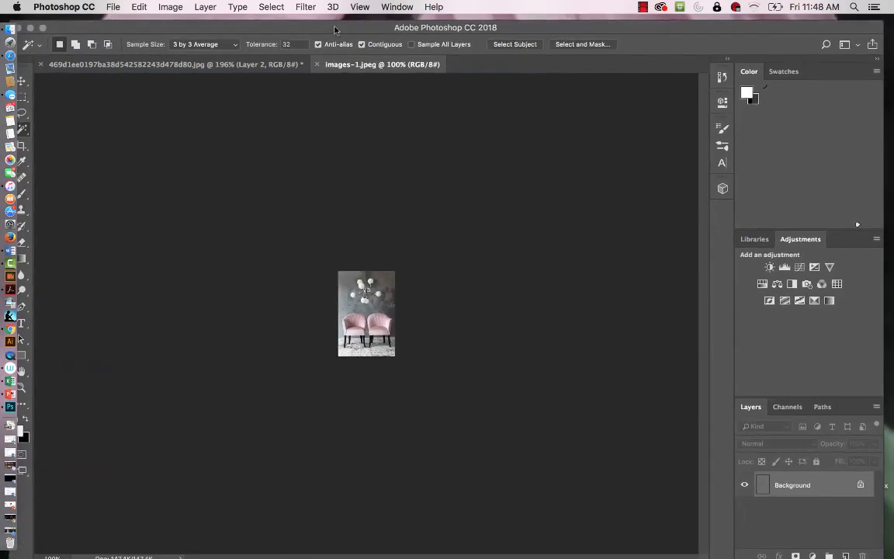
# In Select and Mask, select the left pink chair's back, seat and outer arm with the Quick Selection tool at size 7.
pyautogui.press('super+0')
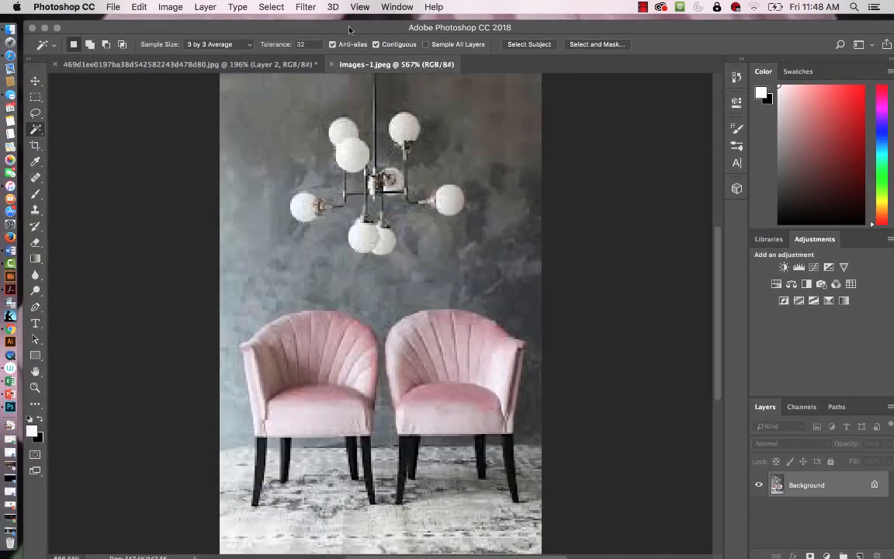
pyautogui.press('super+minus')
pyautogui.press('super+minus')
pyautogui.press('super+minus')
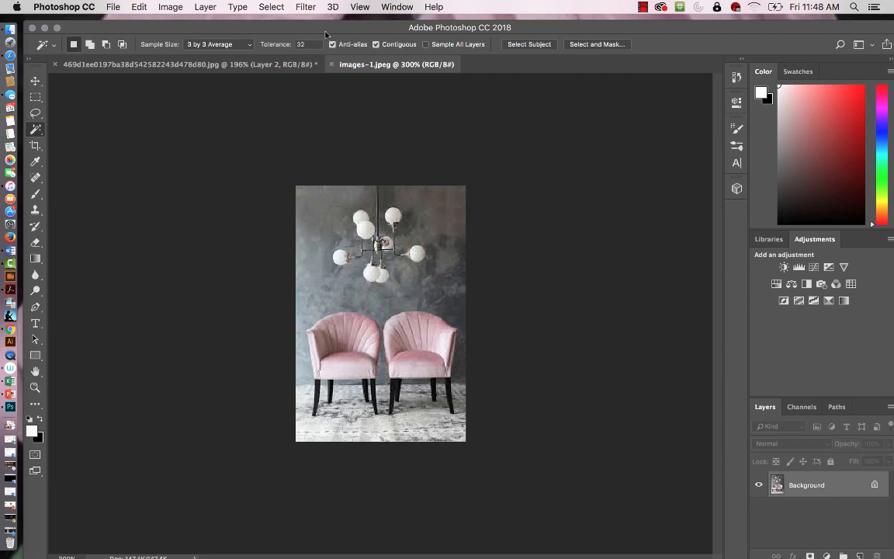
pyautogui.press('super+equal')
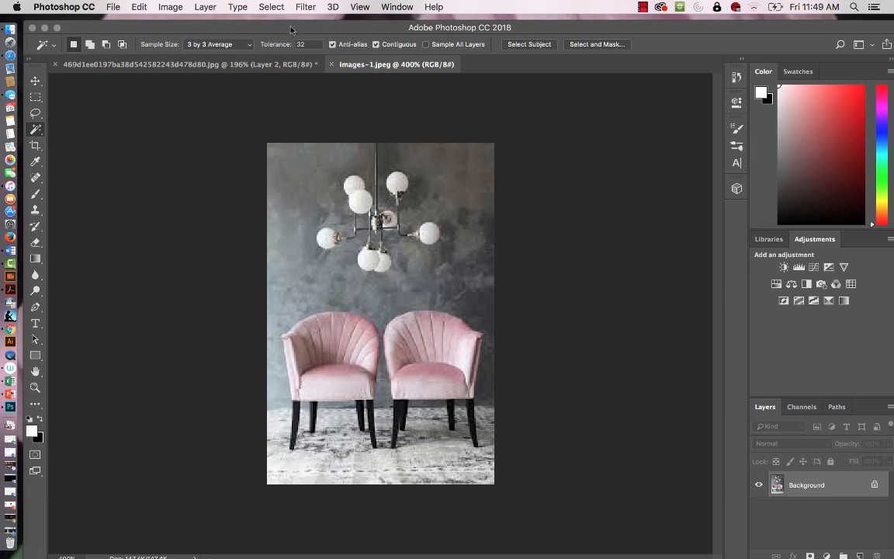
pyautogui.moveTo(291, 29); pyautogui.dragTo(308, 24)
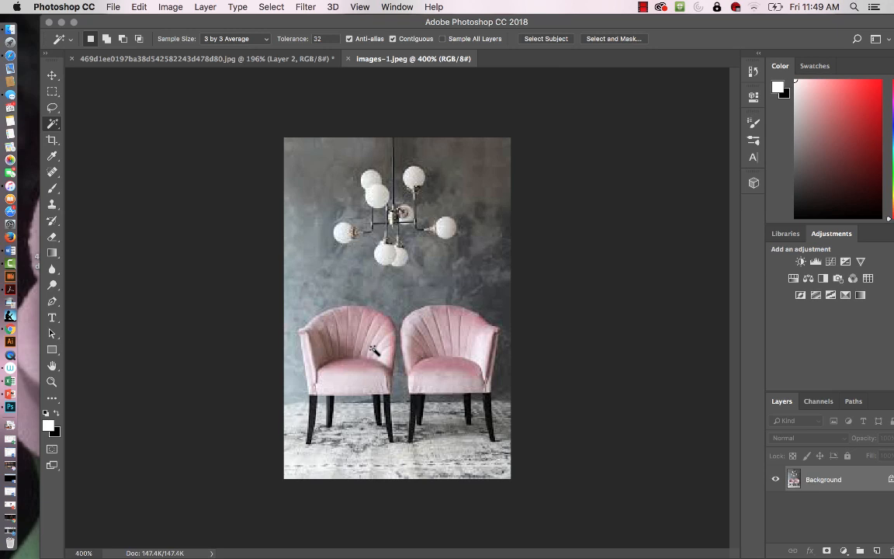
pyautogui.click(614, 39)
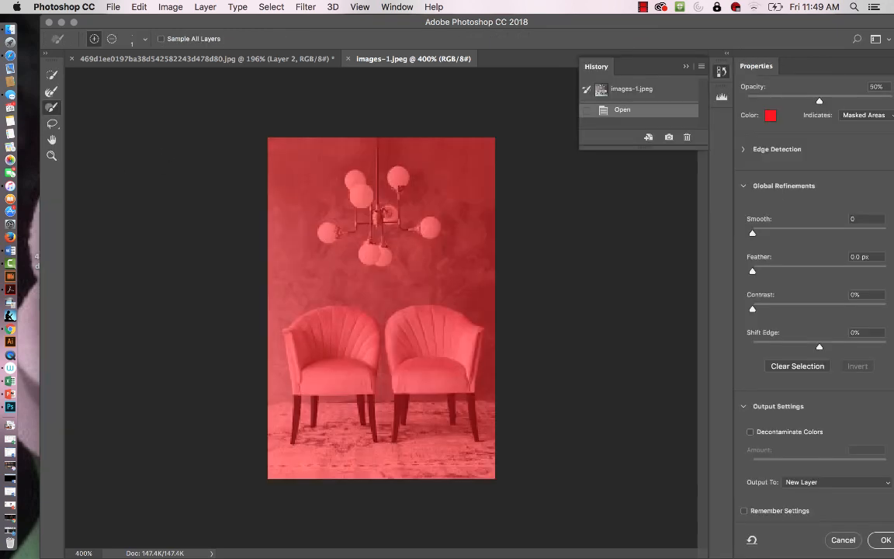
pyautogui.click(52, 74)
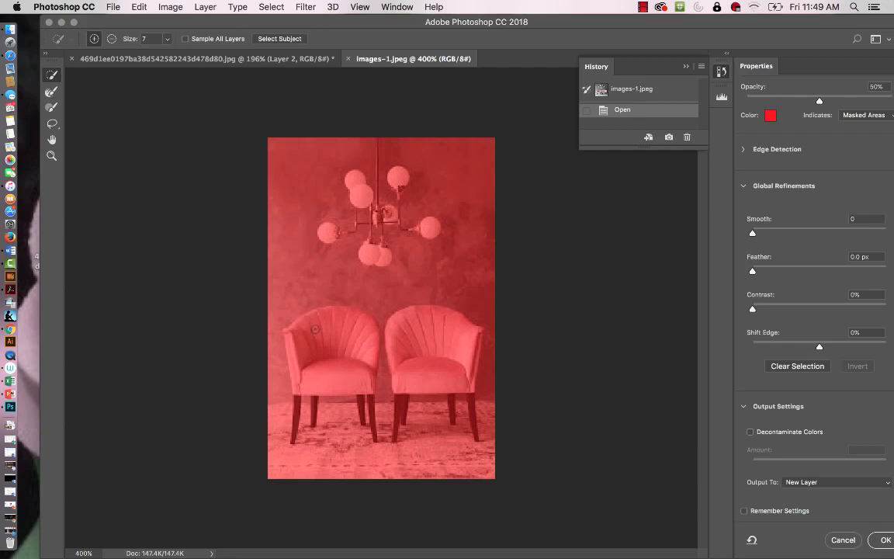
pyautogui.moveTo(315, 329); pyautogui.dragTo(356, 335)
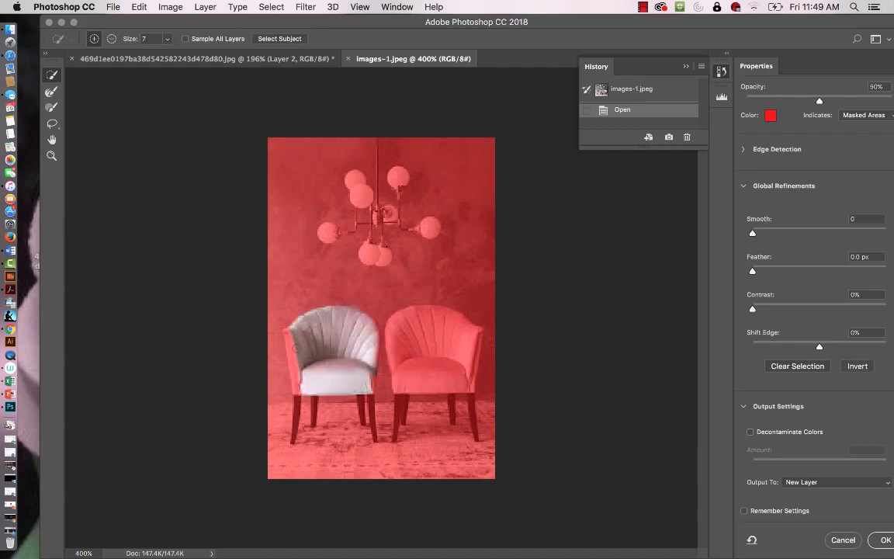
pyautogui.moveTo(295, 348); pyautogui.dragTo(290, 389)
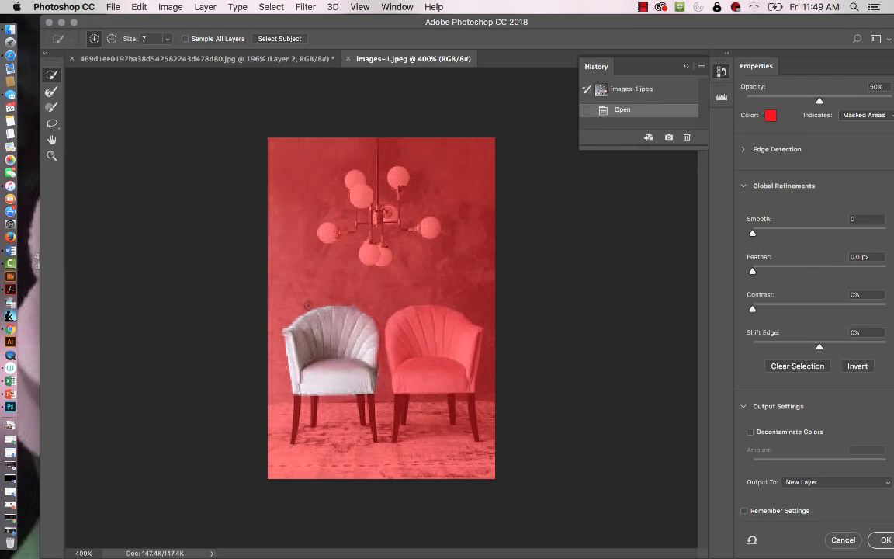
# Clean up the left chair's mask edges with the Brush tool at size 3 and output the selection to a new layer.
pyautogui.press('z')
pyautogui.moveTo(319, 324)
pyautogui.mouseDown()
pyautogui.moveTo(349, 318)
pyautogui.moveTo(412, 356)
pyautogui.moveTo(405, 344)
pyautogui.mouseUp()
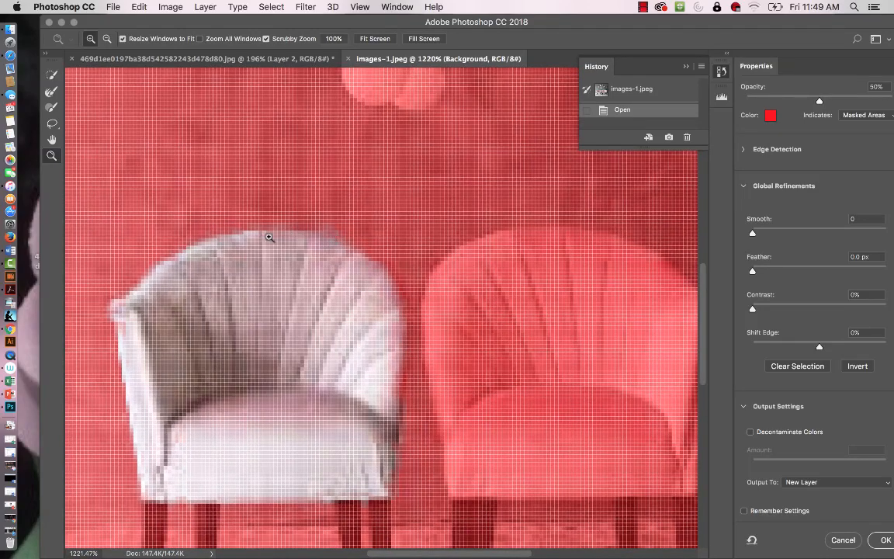
pyautogui.click(52, 108)
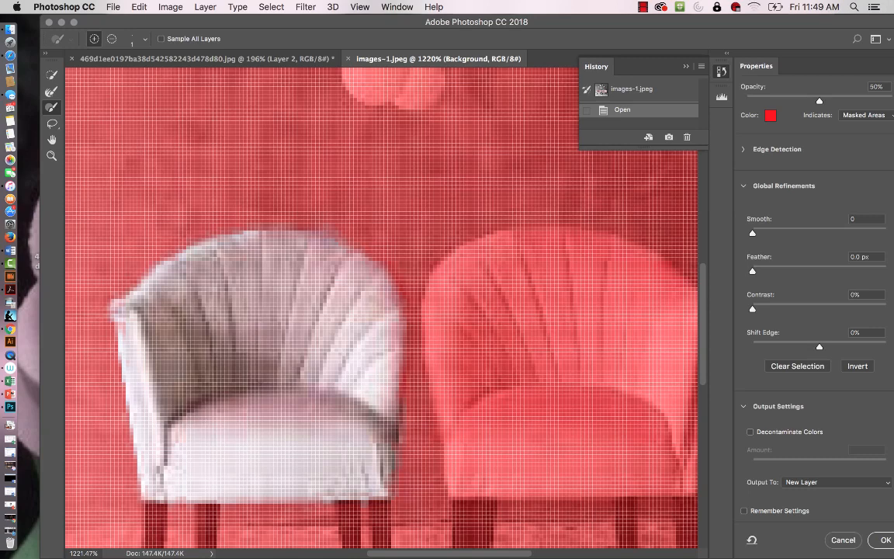
pyautogui.press(']')
pyautogui.press(']')
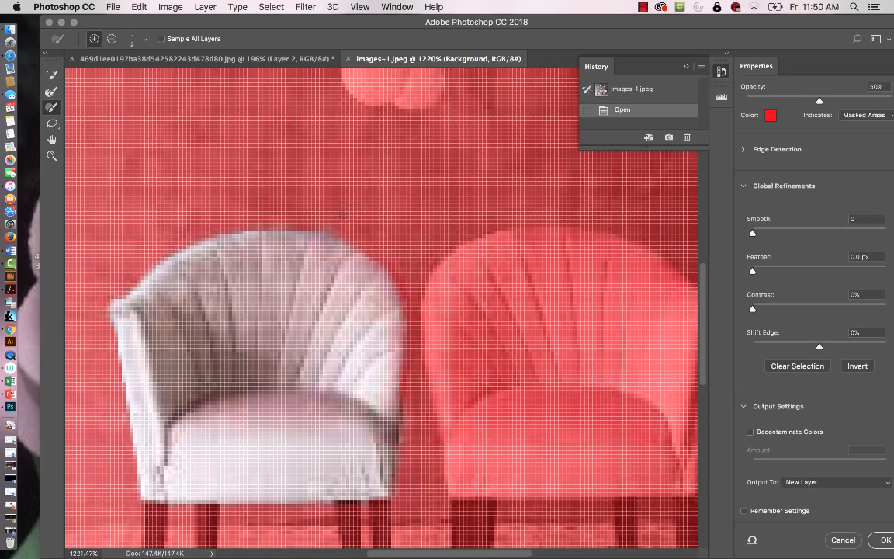
pyautogui.press('alt')
pyautogui.moveTo(499, 22); pyautogui.dragTo(477, 22)
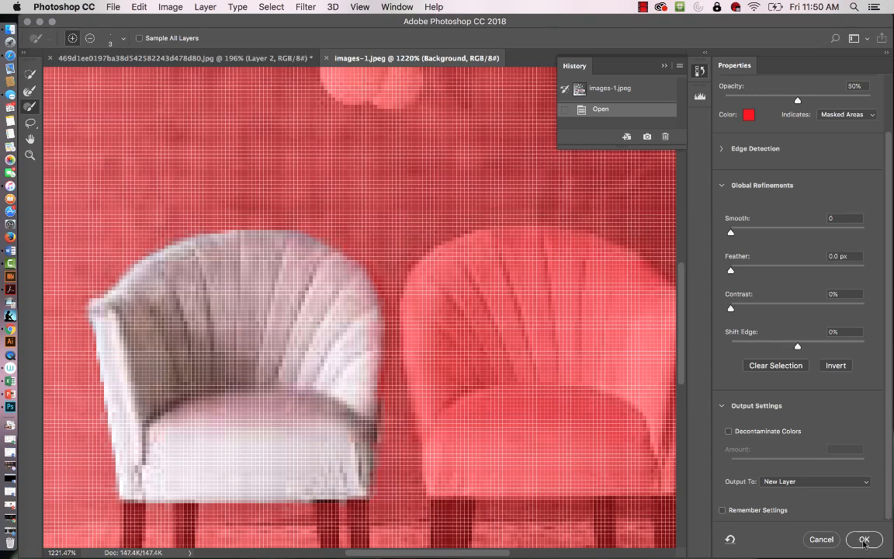
pyautogui.click(864, 540)
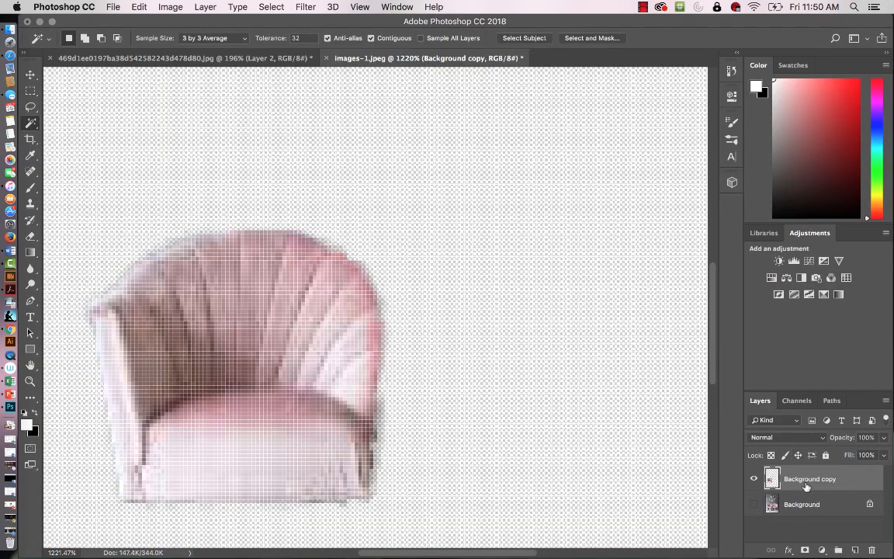
# Show the Background layer and convert the cut-out chair on Background copy to black and white with the Default preset.
pyautogui.click(753, 504)
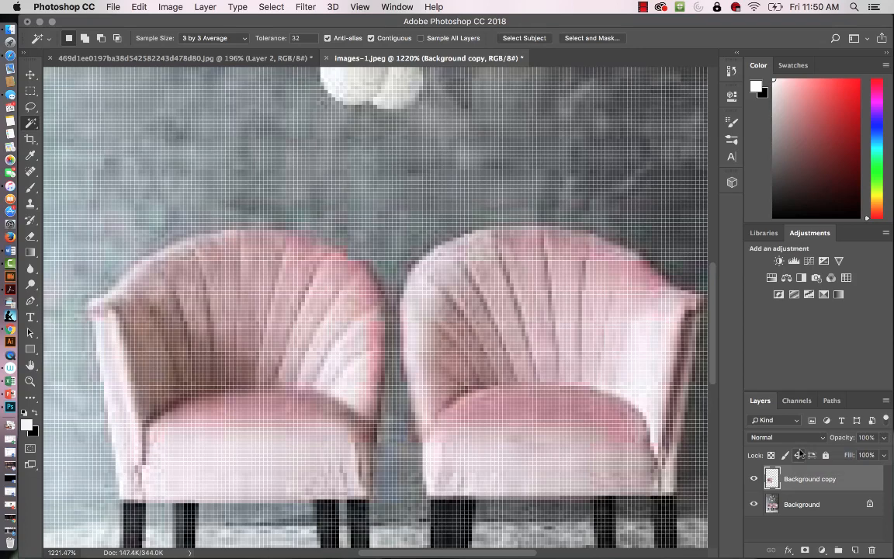
pyautogui.press('super+minus')
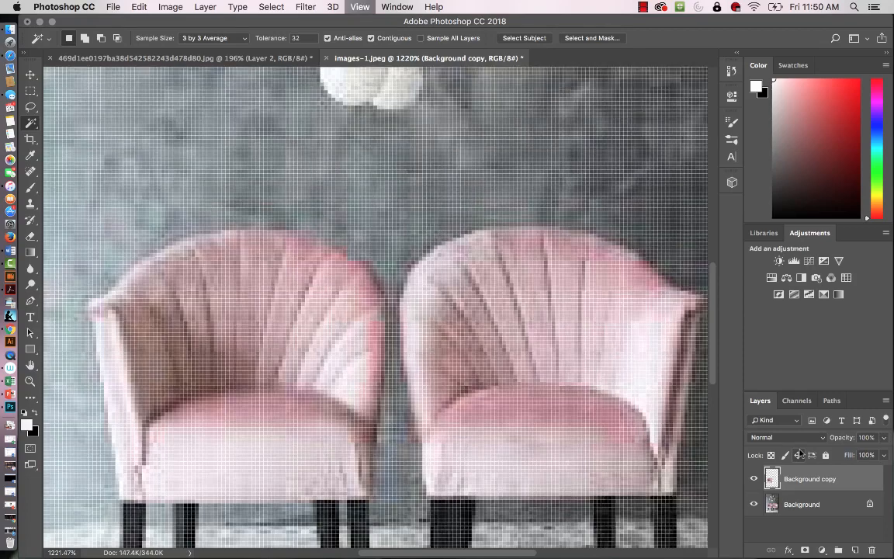
pyautogui.press('super+minus')
pyautogui.press('super+minus')
pyautogui.press('super+minus')
pyautogui.press('super+minus')
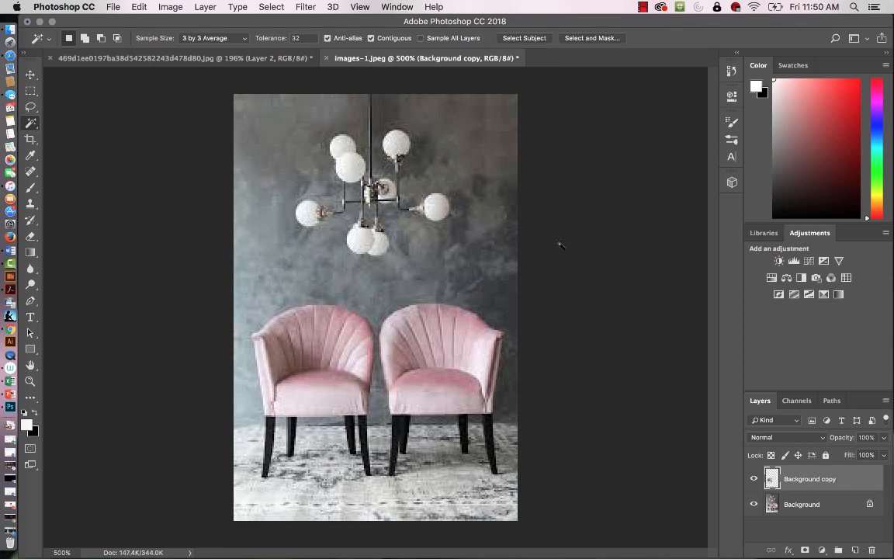
pyautogui.click(171, 8)
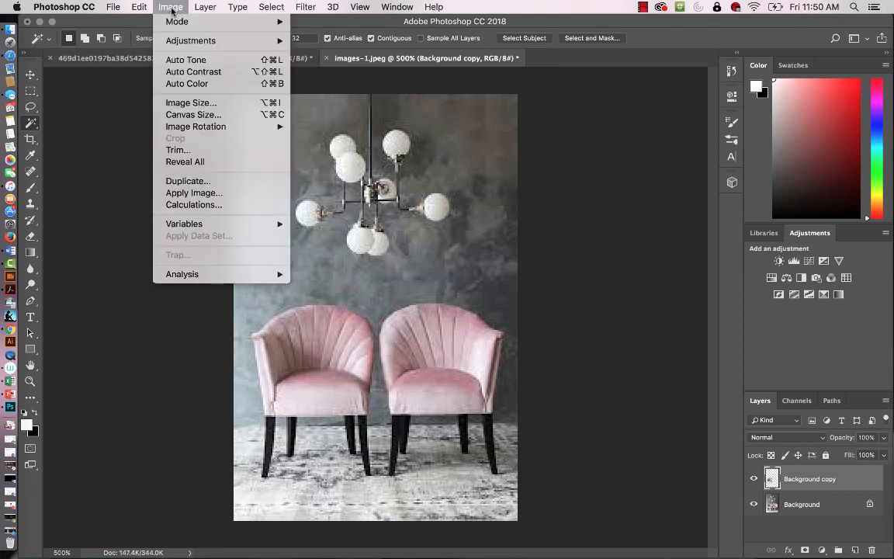
pyautogui.moveTo(186, 41)
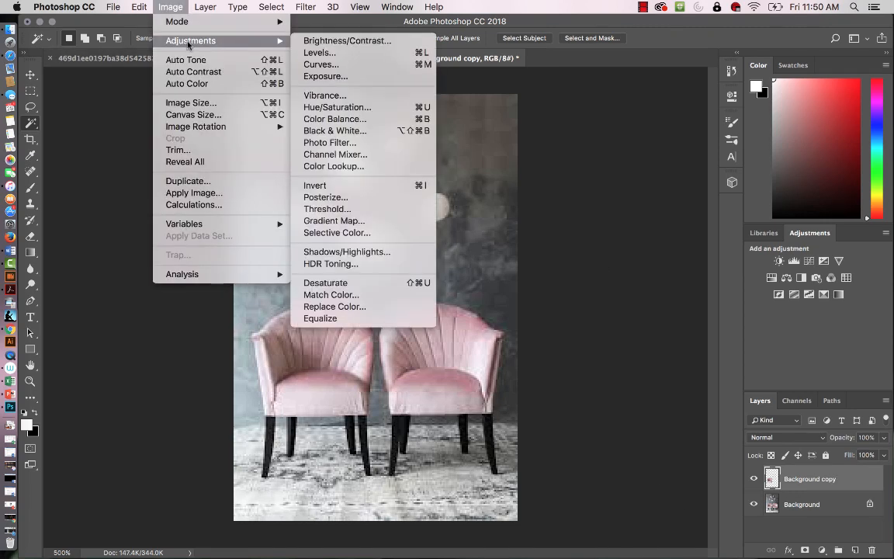
pyautogui.click(331, 133)
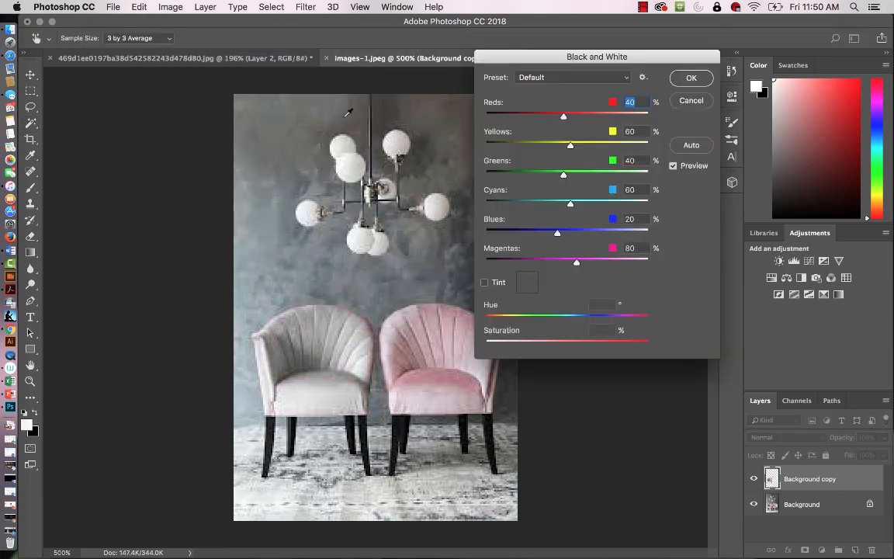
pyautogui.click(691, 79)
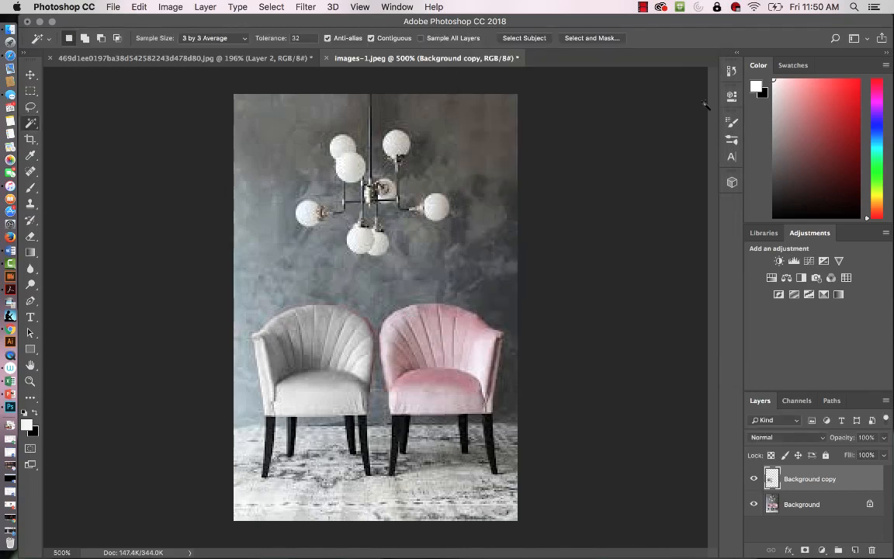
# Apply Brightness/Contrast to the grey chair layer with brightness 33 and contrast -10.
pyautogui.click(159, 7)
pyautogui.moveTo(165, 41)
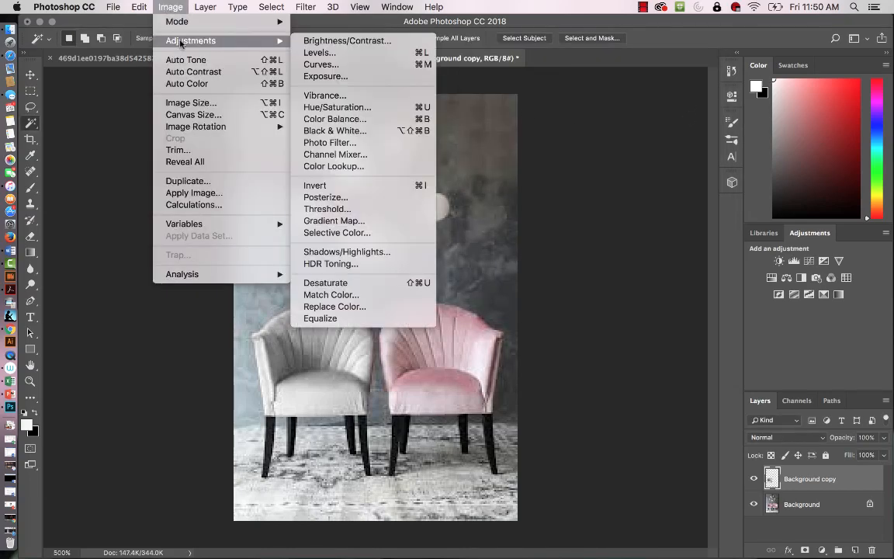
pyautogui.click(322, 40)
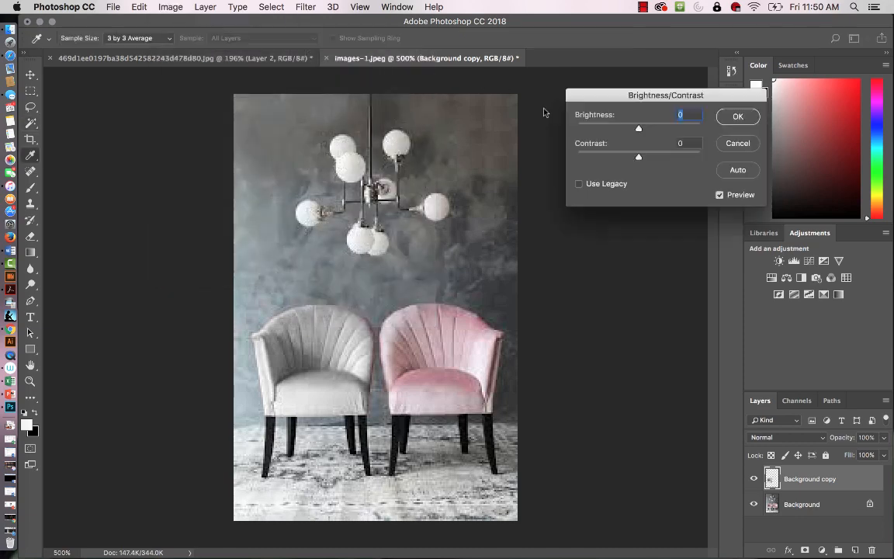
pyautogui.moveTo(639, 128); pyautogui.dragTo(648, 131)
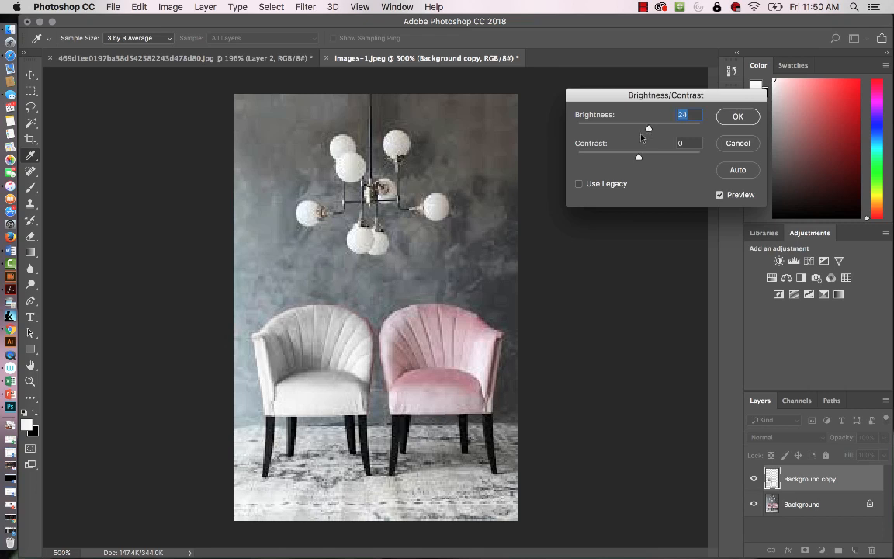
pyautogui.click(641, 157)
pyautogui.moveTo(650, 129); pyautogui.dragTo(655, 132)
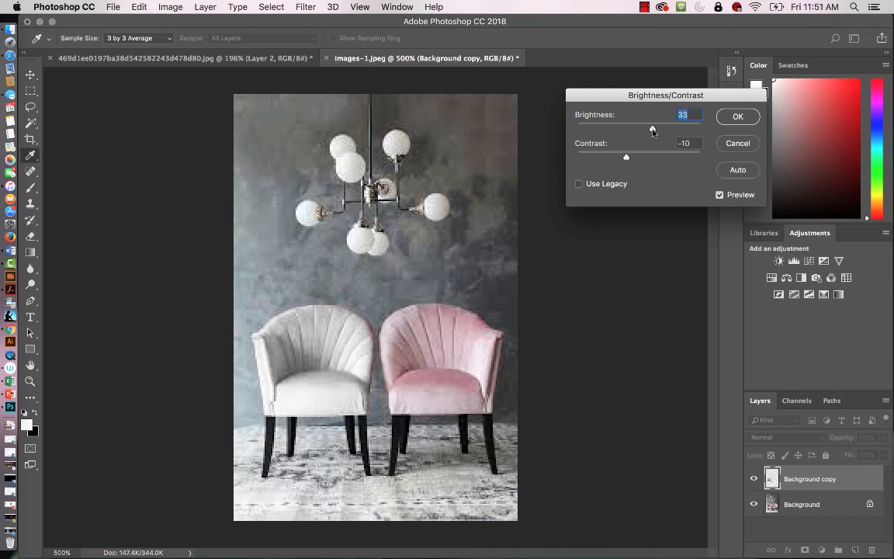
pyautogui.click(739, 117)
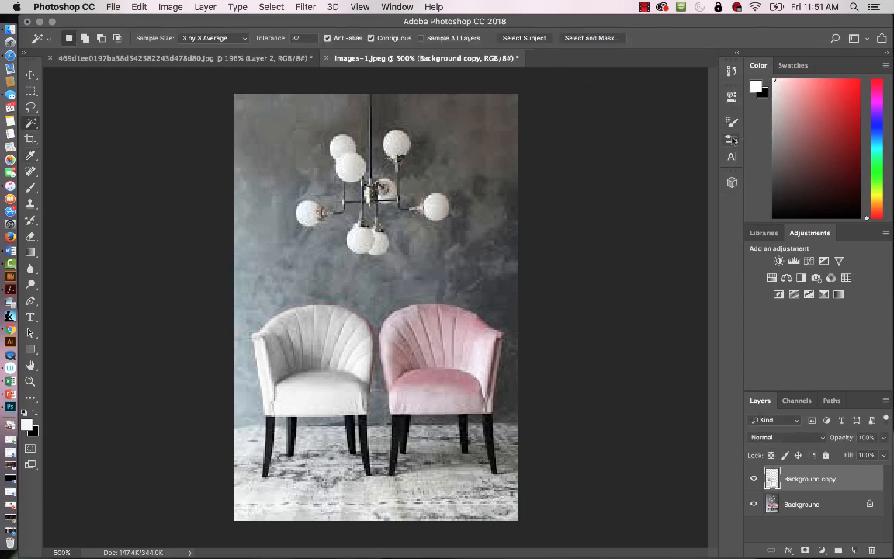
# Add a new layer above Background copy and fill it with the muted blue 909fb6 at 100% opacity.
pyautogui.click(855, 551)
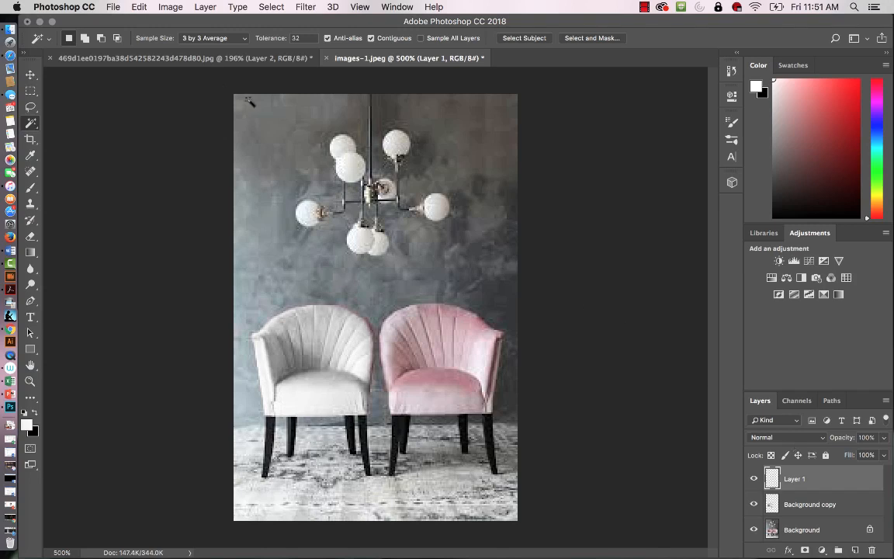
pyautogui.hotkey('shift', 'F5')
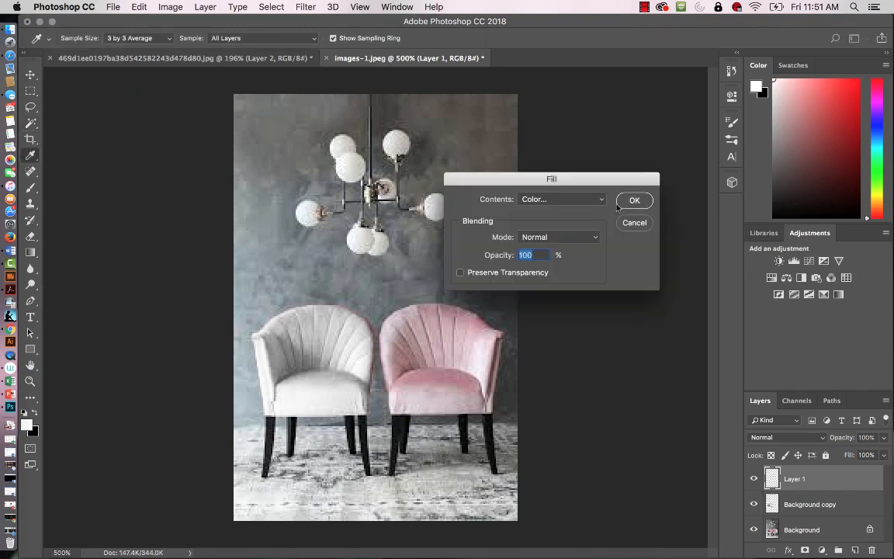
pyautogui.click(568, 199)
pyautogui.click(576, 199)
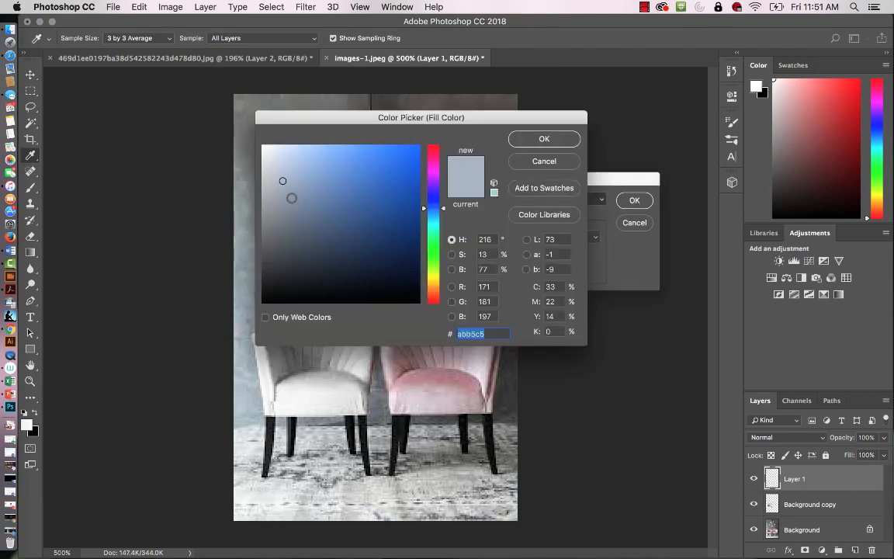
pyautogui.click(291, 198)
pyautogui.click(294, 190)
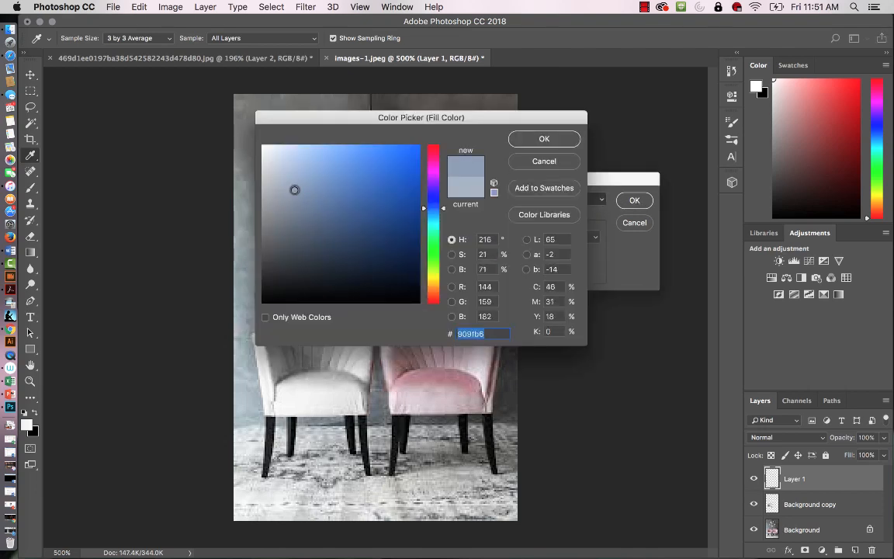
pyautogui.click(528, 139)
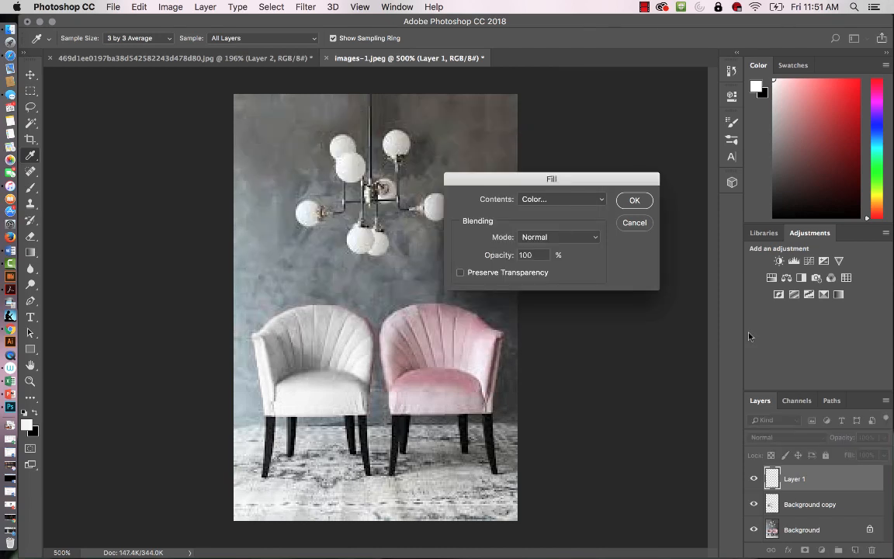
pyautogui.click(632, 201)
pyautogui.press('w')
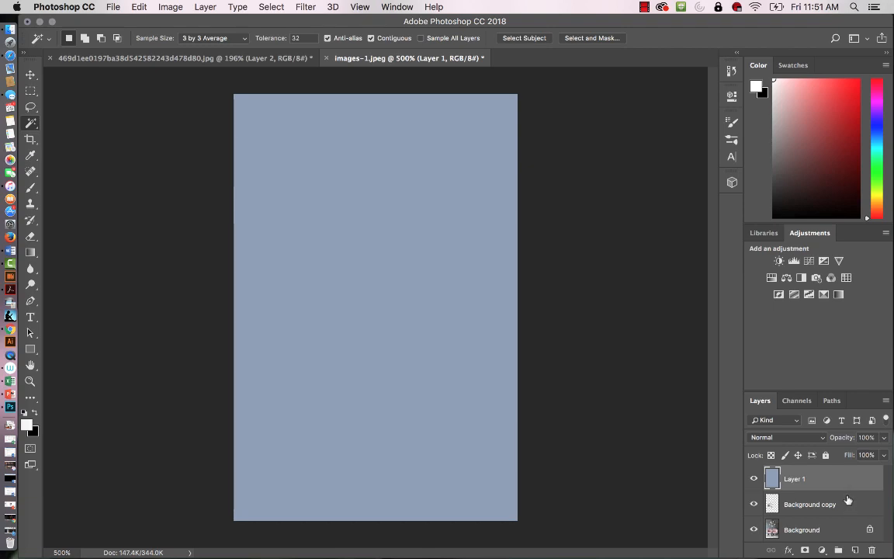
# Clip the blue fill layer to Background copy and set its blend mode to Multiply.
pyautogui.moveTo(848, 501); pyautogui.dragTo(844, 487)
pyautogui.keyDown('alt'); pyautogui.click(844, 489); pyautogui.keyUp('alt')
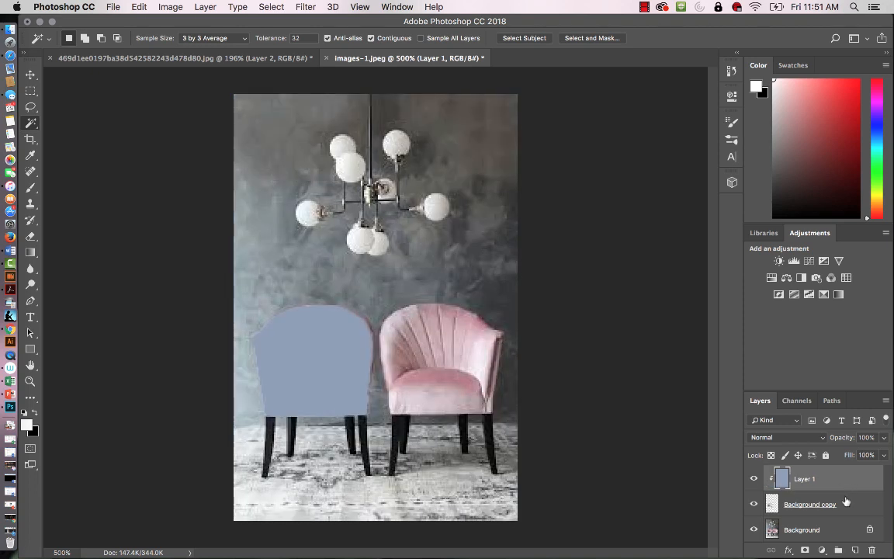
pyautogui.click(823, 438)
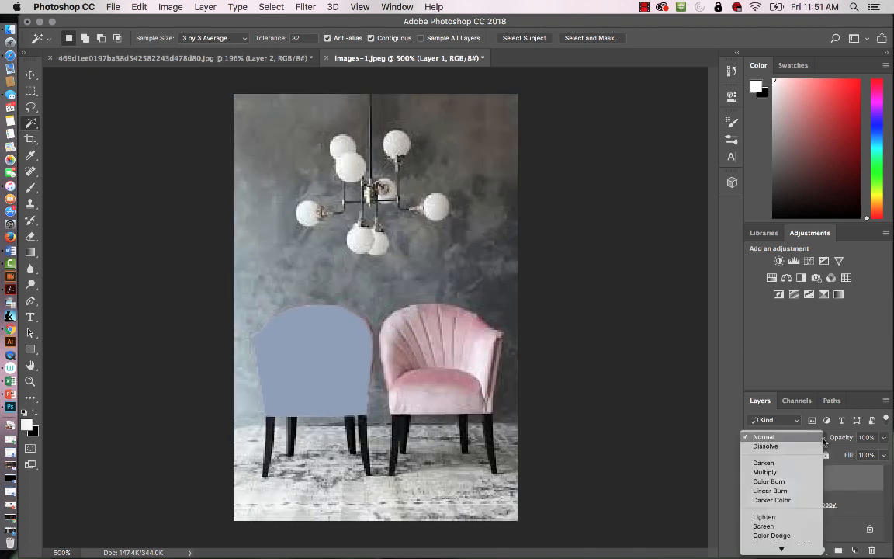
pyautogui.click(795, 473)
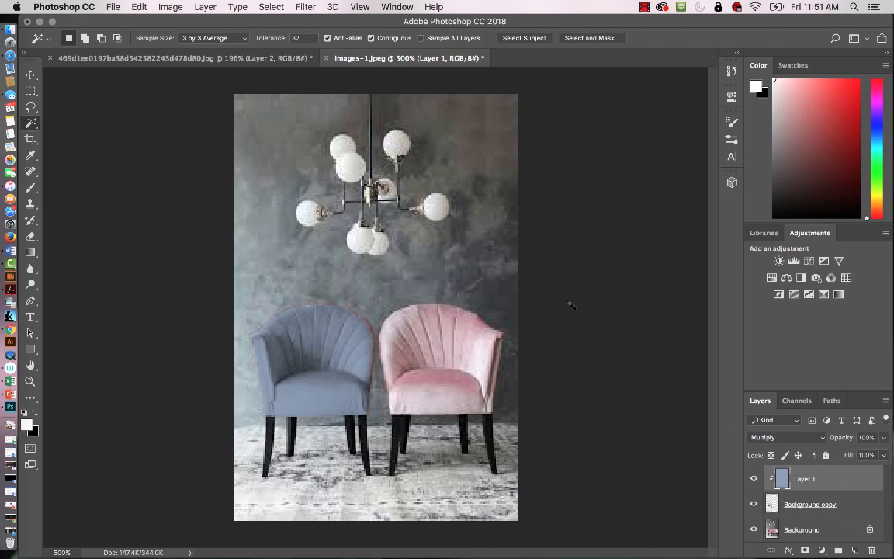
# Place the white heart-fabric image from the Desktop, scale it to 12.66% and position it over the left chair at X 39 px, Y 163 px.
pyautogui.moveTo(245, 25); pyautogui.dragTo(326, 25)
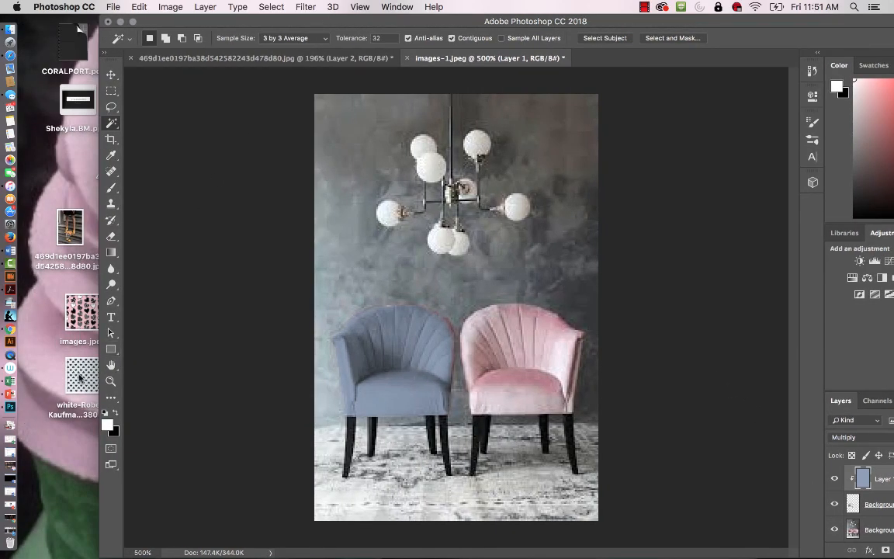
pyautogui.moveTo(79, 378); pyautogui.dragTo(359, 406)
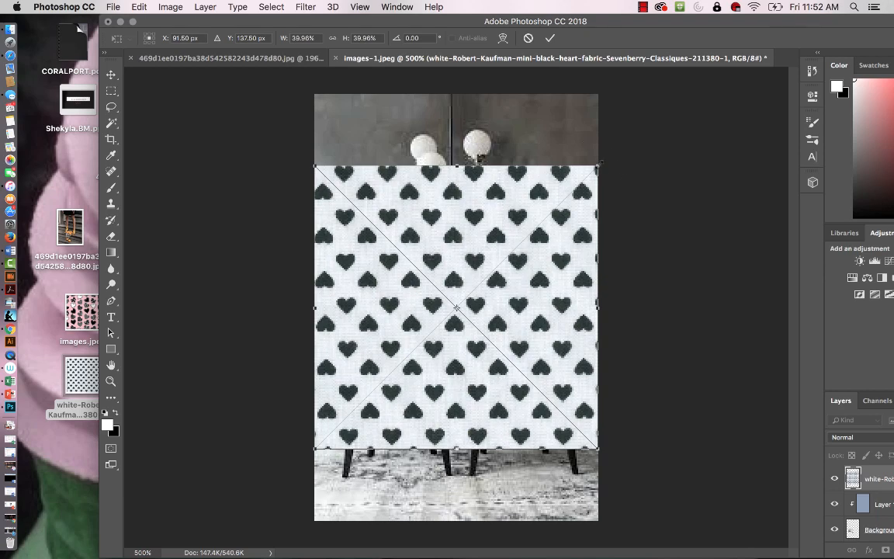
pyautogui.moveTo(598, 165); pyautogui.dragTo(420, 377)
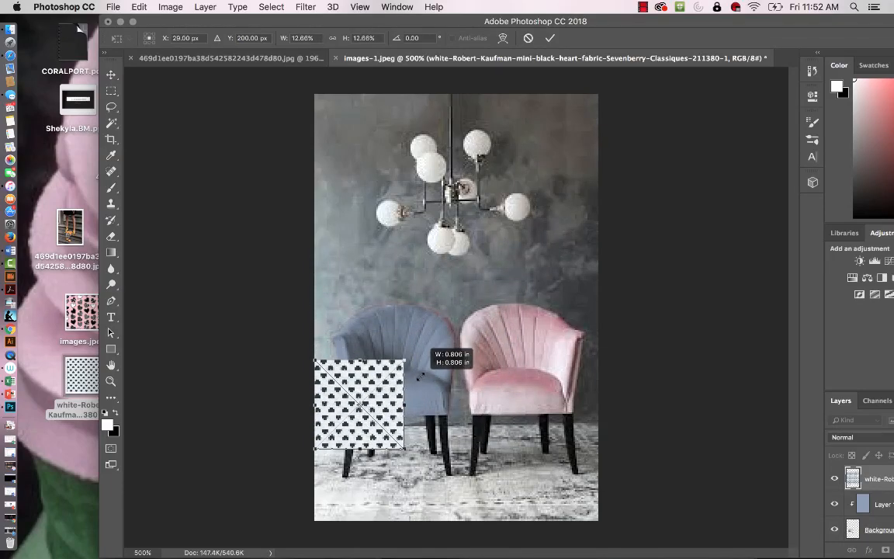
pyautogui.moveTo(389, 409); pyautogui.dragTo(404, 351)
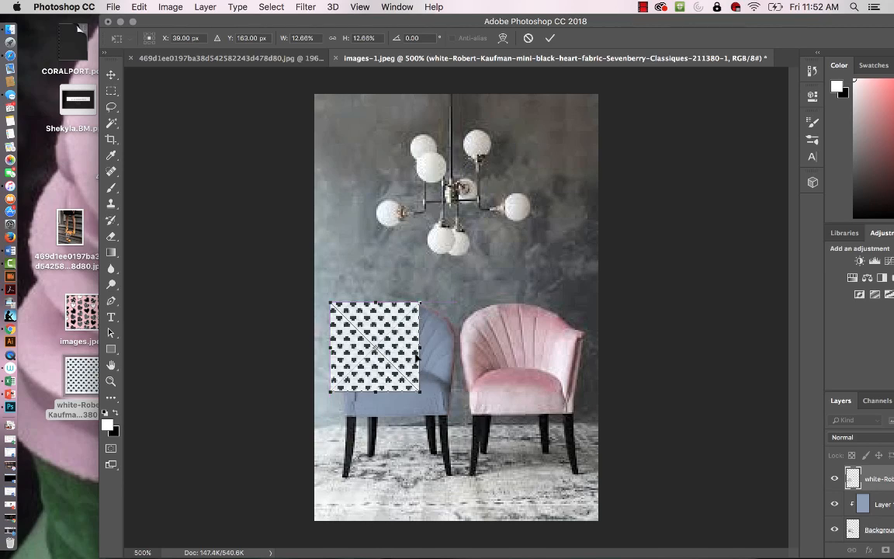
pyautogui.moveTo(614, 16); pyautogui.dragTo(562, 16)
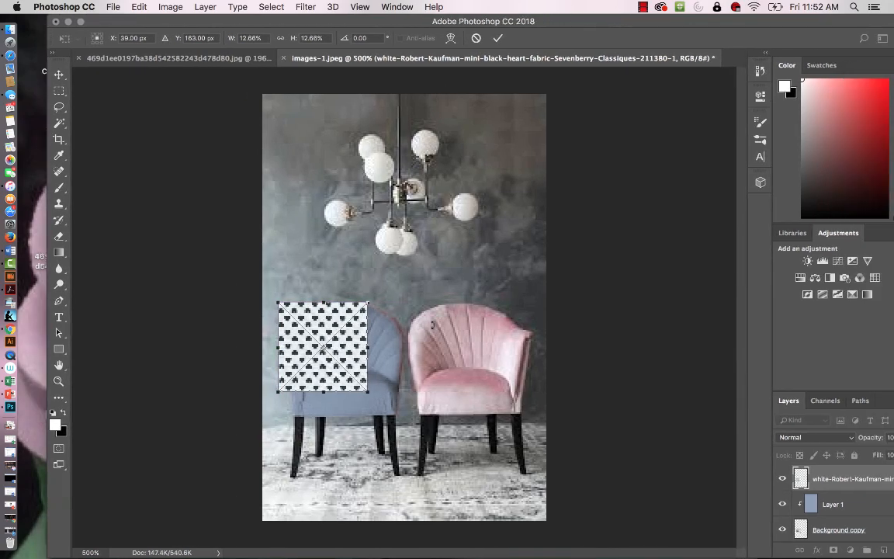
# Set the placed heart-fabric layer's blend mode to Multiply and commit its placement.
pyautogui.click(850, 439)
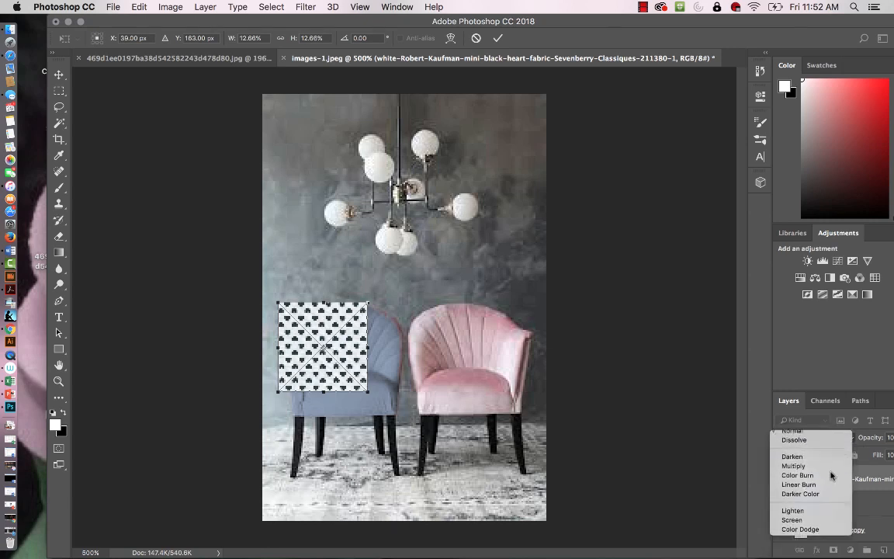
pyautogui.click(830, 474)
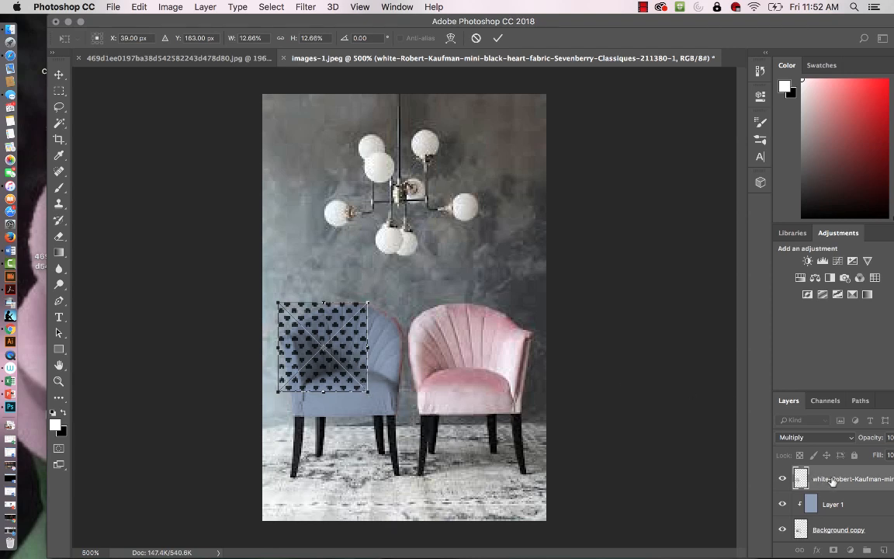
pyautogui.press('Return')
pyautogui.press('w')
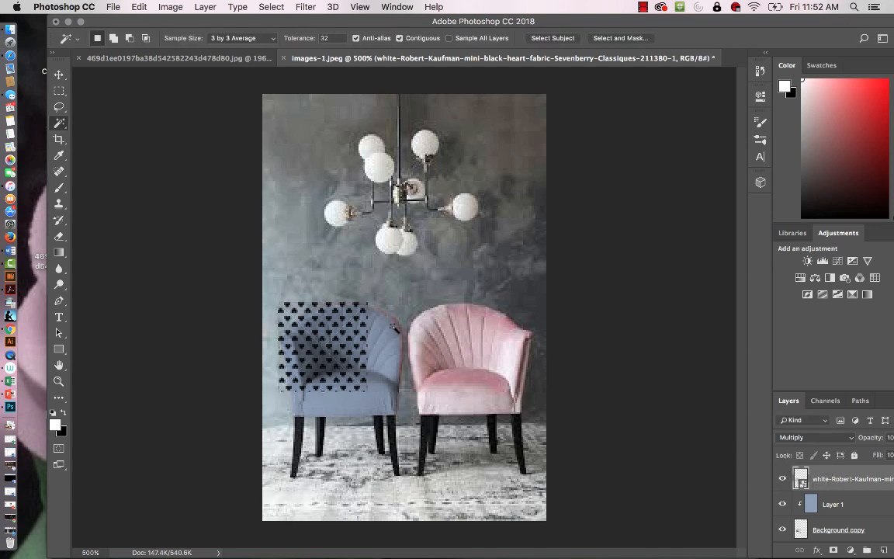
# Duplicate the heart-fabric tile beside the original, then duplicate that copy directly below itself between the two chairs.
pyautogui.press('v')
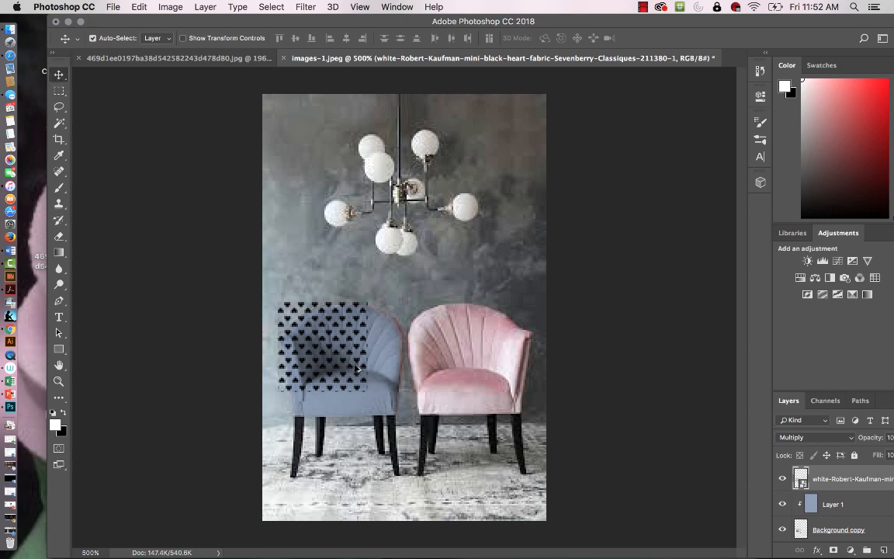
pyautogui.moveTo(353, 365); pyautogui.dragTo(440, 367)
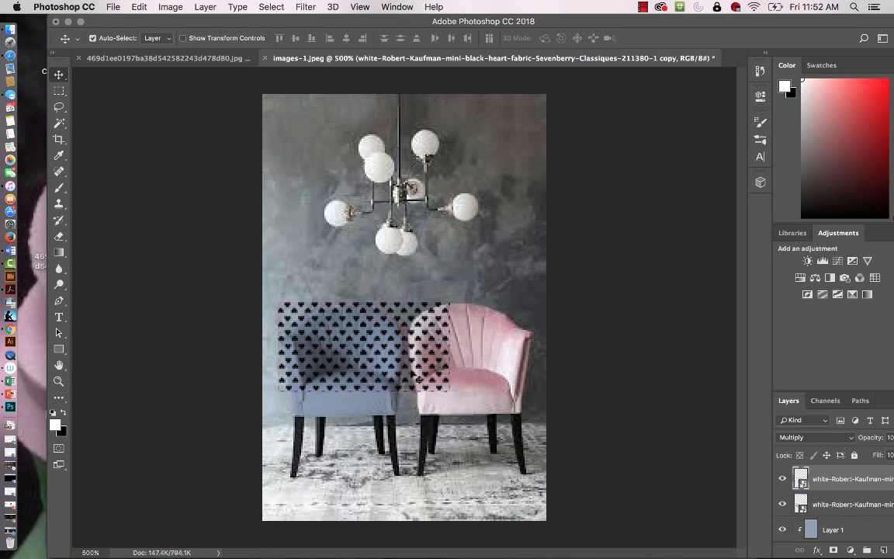
pyautogui.moveTo(413, 370); pyautogui.dragTo(414, 452)
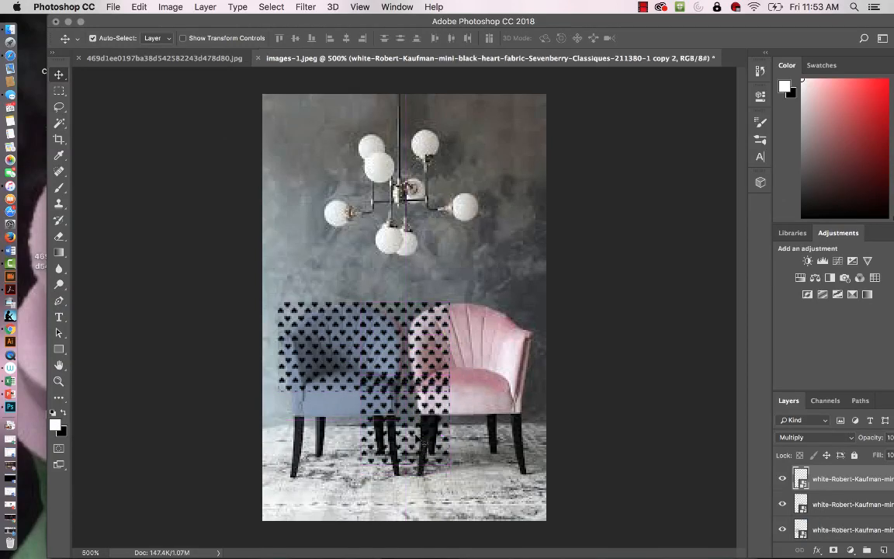
# Nudge the lower heart-fabric copy down and slightly left so its hearts line up with the tile above.
pyautogui.press('Down')
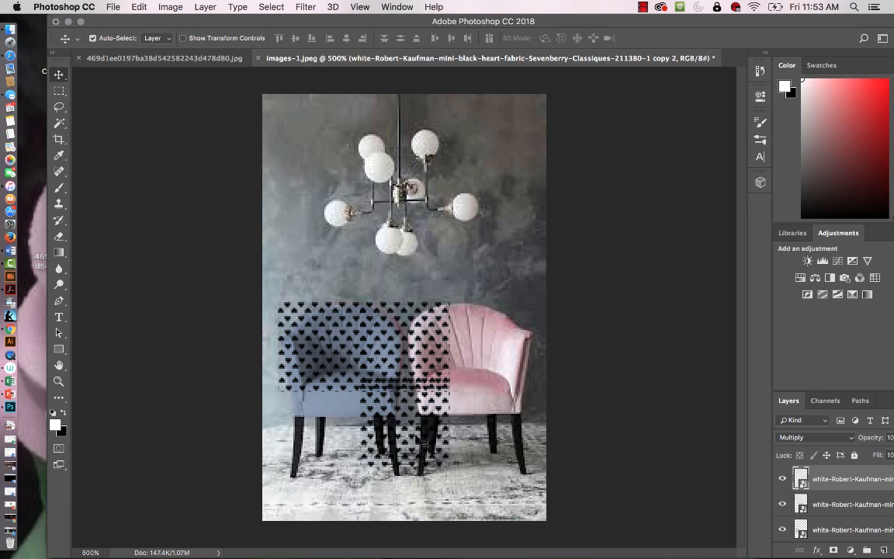
pyautogui.press('Down')
pyautogui.press('Left')
pyautogui.press('Left')
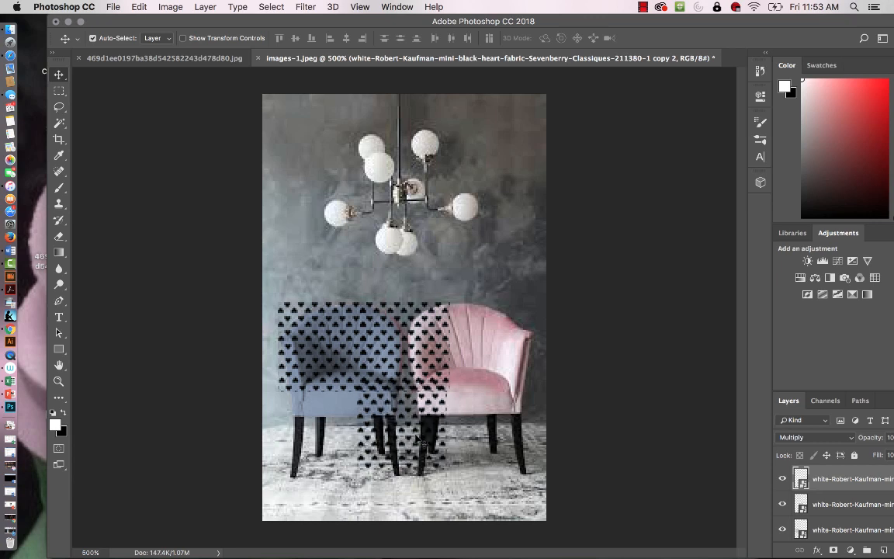
pyautogui.press('Right')
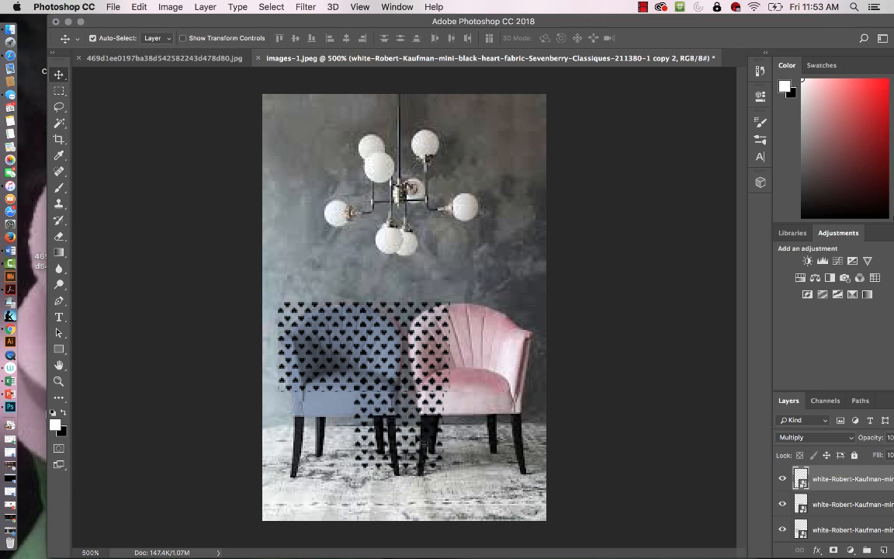
pyautogui.press('Left')
pyautogui.press('Right')
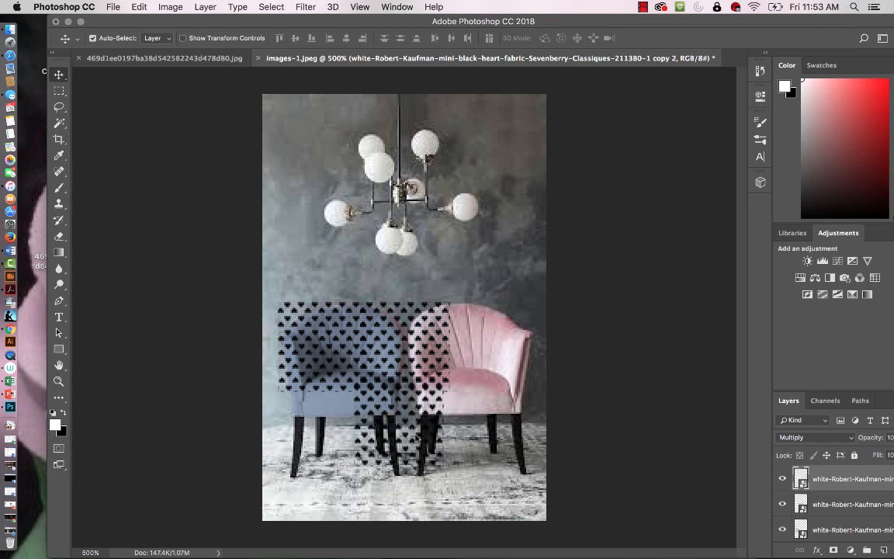
pyautogui.press('Left')
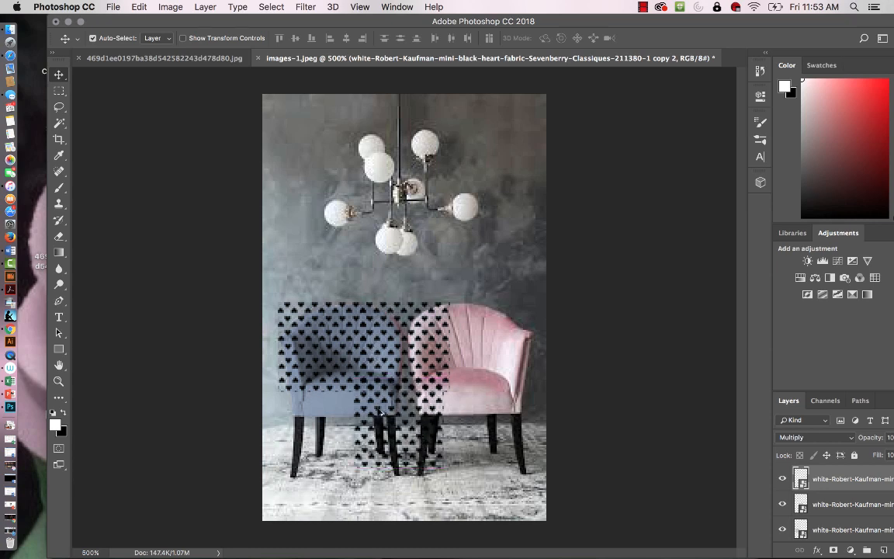
# Duplicate the lower heart-fabric tile over the left chair's seat and legs and align its hearts horizontally with the neighbouring tiles.
pyautogui.moveTo(380, 412); pyautogui.dragTo(298, 420)
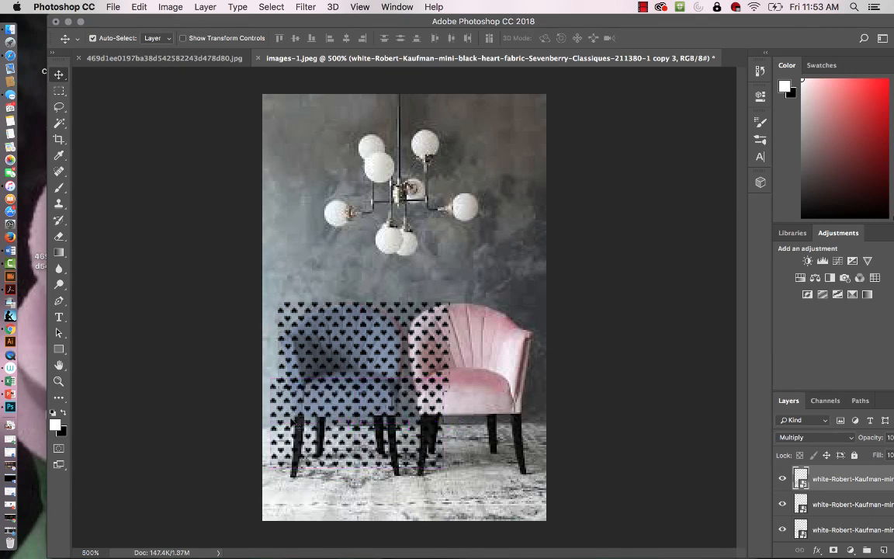
pyautogui.press('super+equal')
pyautogui.press('super+equal')
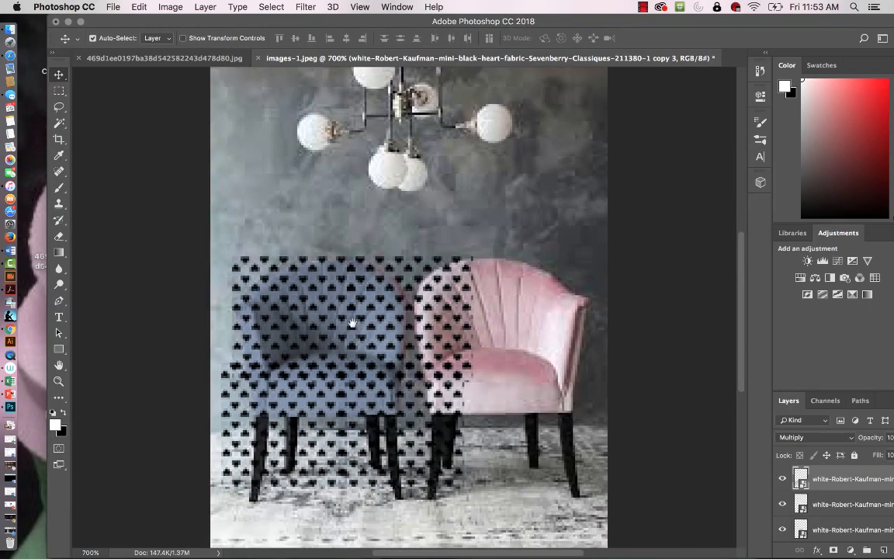
pyautogui.moveTo(353, 323); pyautogui.dragTo(360, 282)
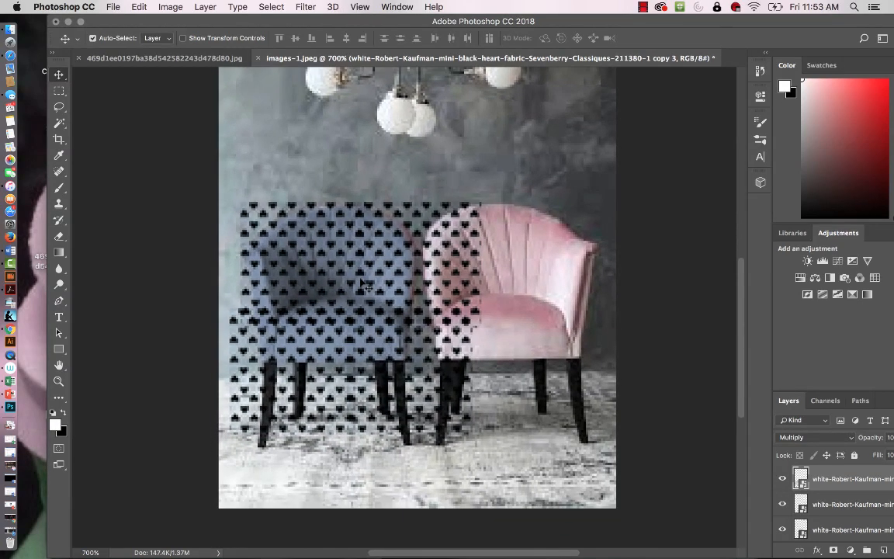
pyautogui.press('Left')
pyautogui.press('Left')
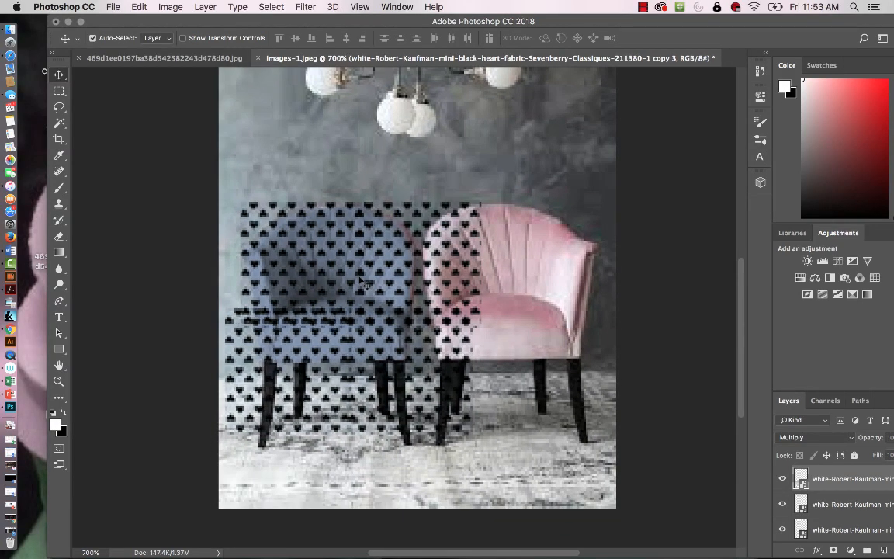
pyautogui.press('Right')
pyautogui.press('Right')
pyautogui.press('Right')
pyautogui.press('Right')
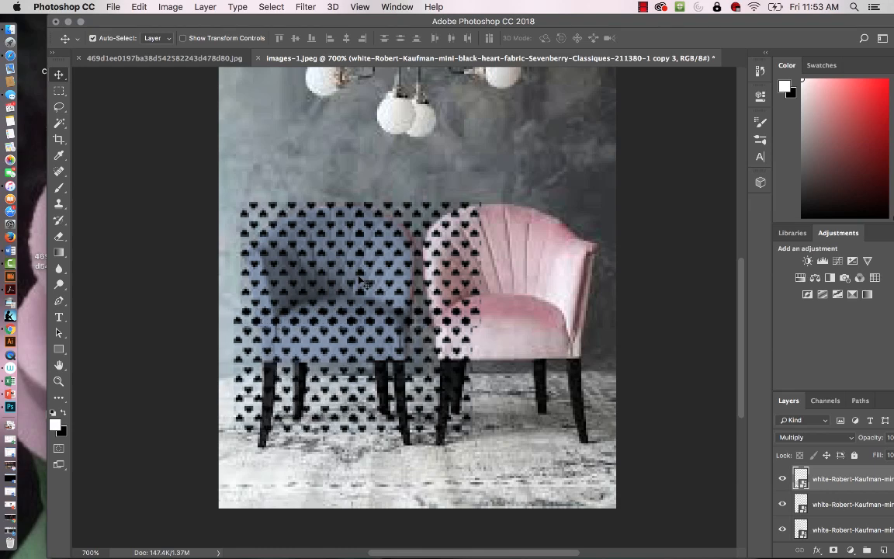
pyautogui.press('Left')
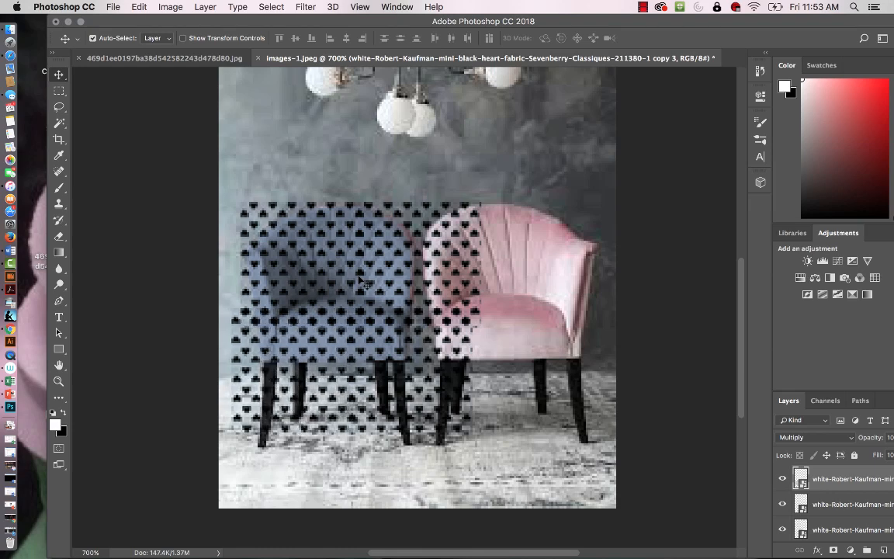
# Nudge the newest heart-fabric tile down until its heart rows continue the pattern of the tile above.
pyautogui.press('Down')
pyautogui.press('Down')
pyautogui.press('Down')
pyautogui.press('Down')
pyautogui.press('Down')
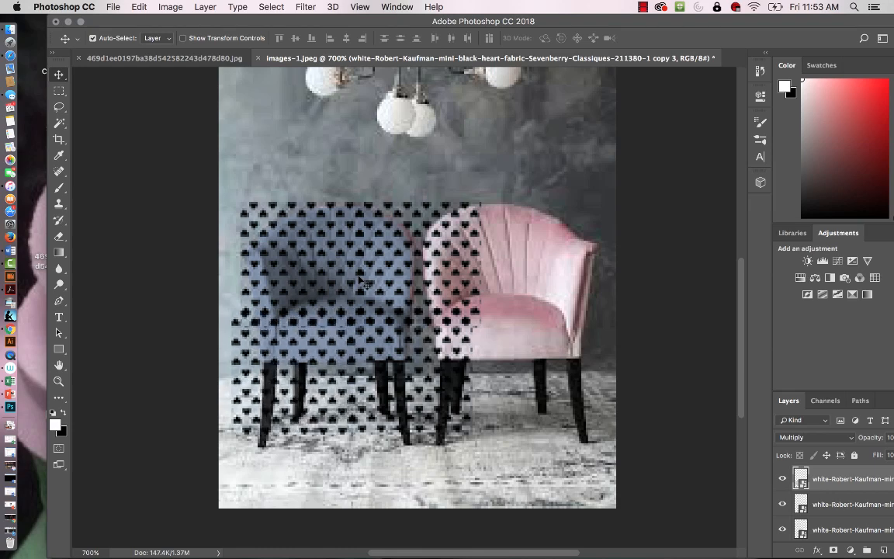
pyautogui.press('Down')
pyautogui.press('Down')
pyautogui.press('Down')
pyautogui.press('Down')
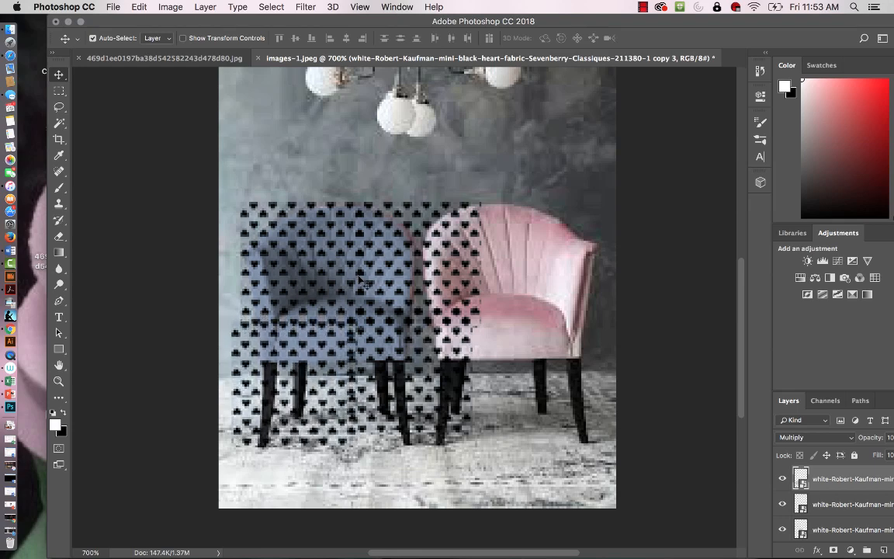
pyautogui.press('Down')
pyautogui.press('Down')
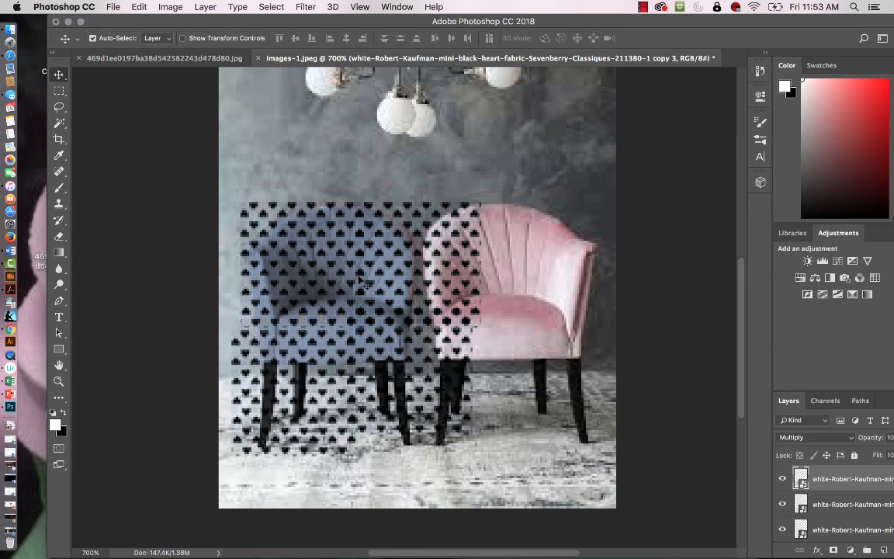
pyautogui.press('Down')
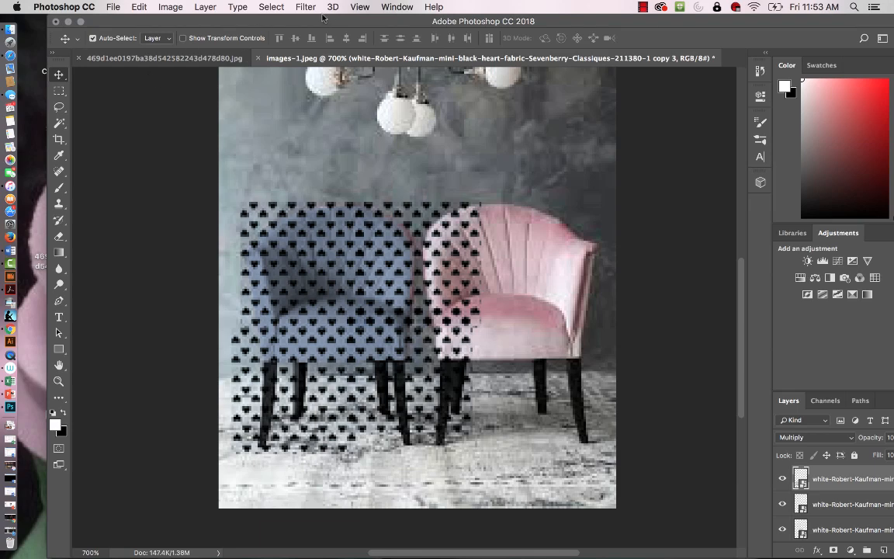
# Select all four heart-fabric tile layers and merge them into a single layer.
pyautogui.moveTo(292, 17); pyautogui.dragTo(261, 17)
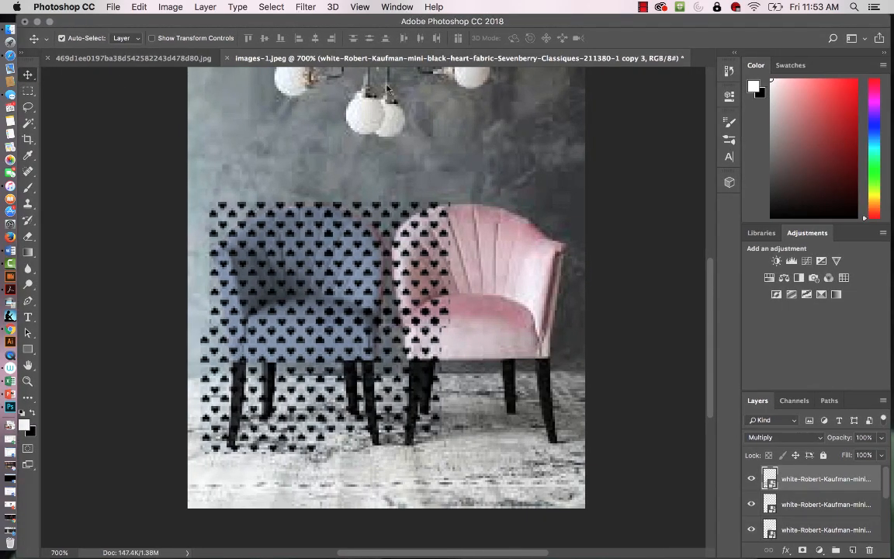
pyautogui.moveTo(546, 25); pyautogui.dragTo(521, 25)
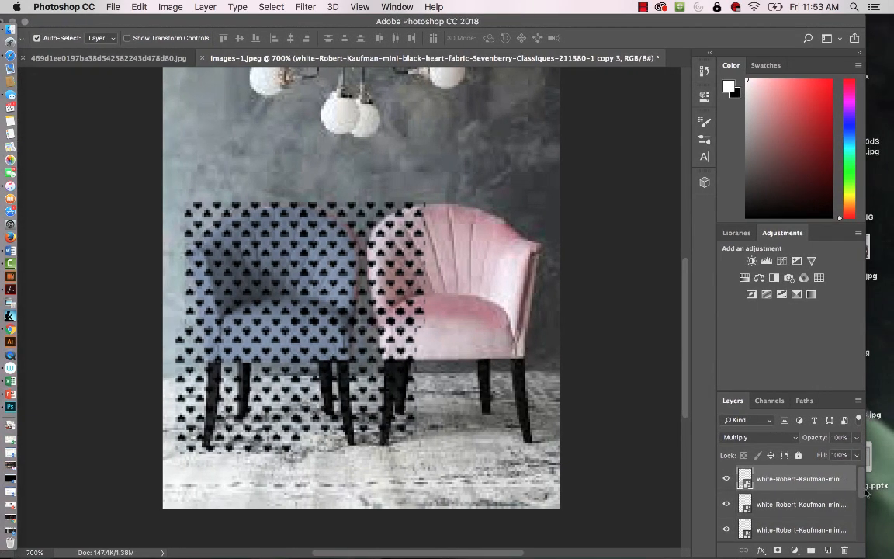
pyautogui.moveTo(860, 494)
pyautogui.mouseDown()
pyautogui.moveTo(860, 520)
pyautogui.moveTo(860, 491)
pyautogui.mouseUp()
pyautogui.keyDown('super'); pyautogui.click(791, 503); pyautogui.keyUp('super')
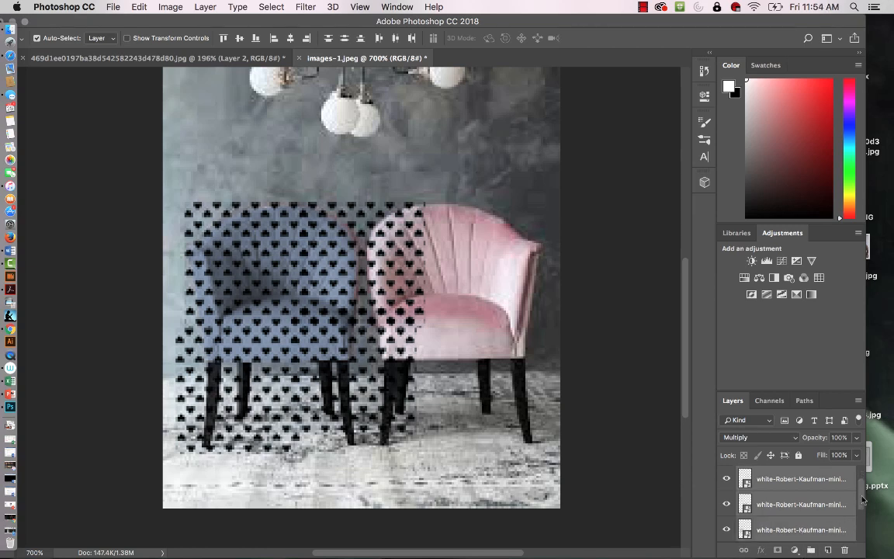
pyautogui.click(171, 7)
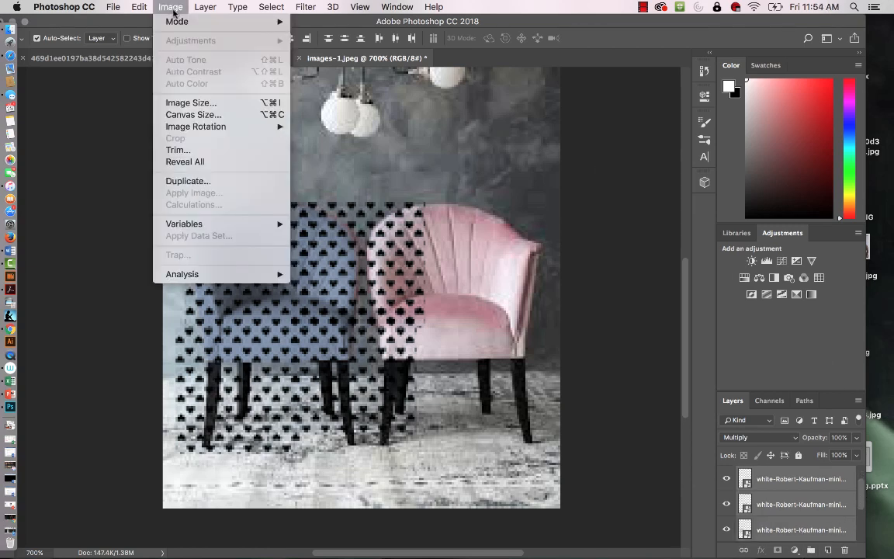
pyautogui.moveTo(205, 8)
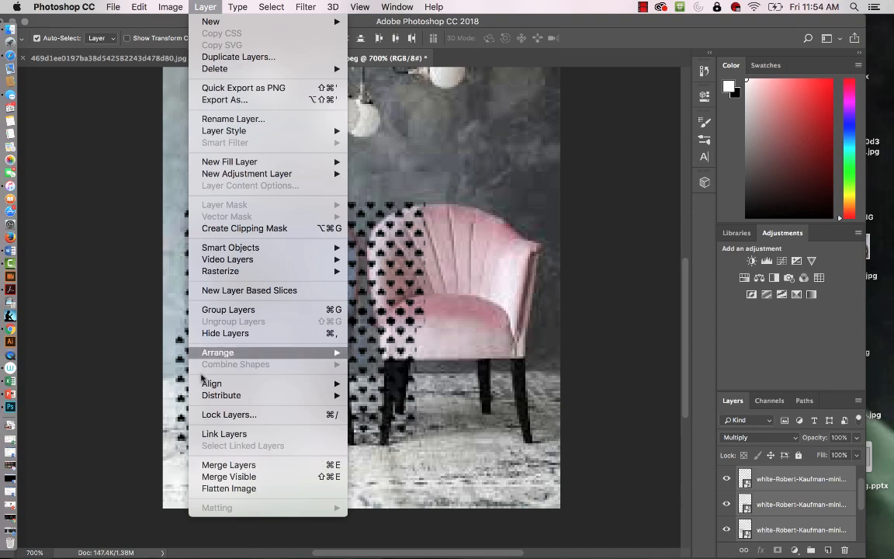
pyautogui.click(247, 467)
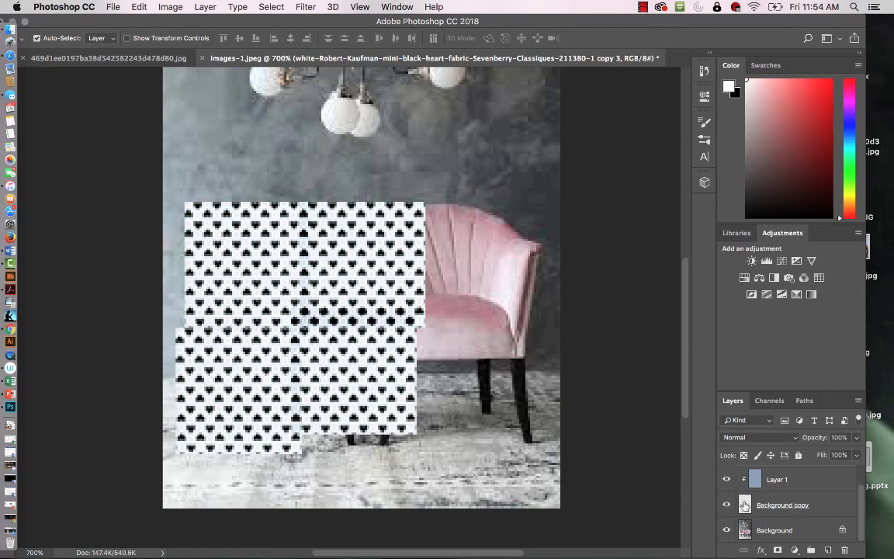
pyautogui.click(824, 507)
pyautogui.click(798, 441)
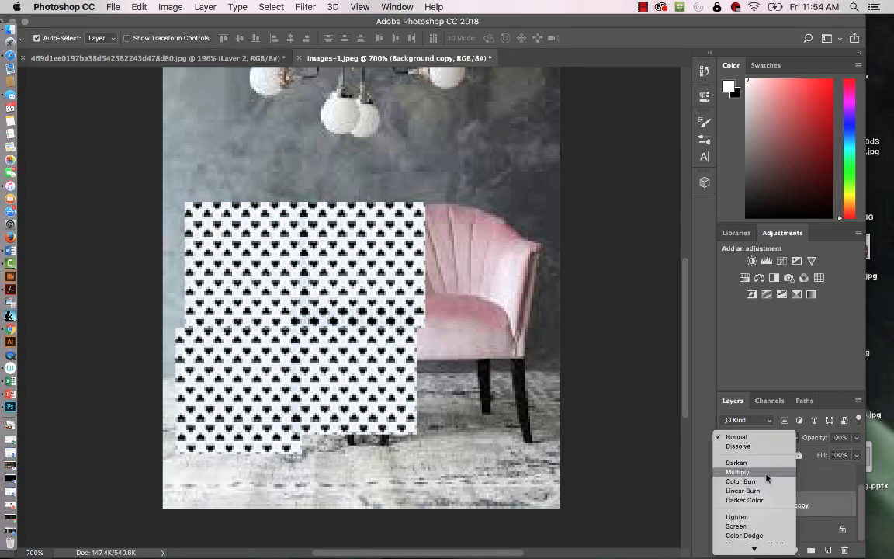
pyautogui.click(771, 479)
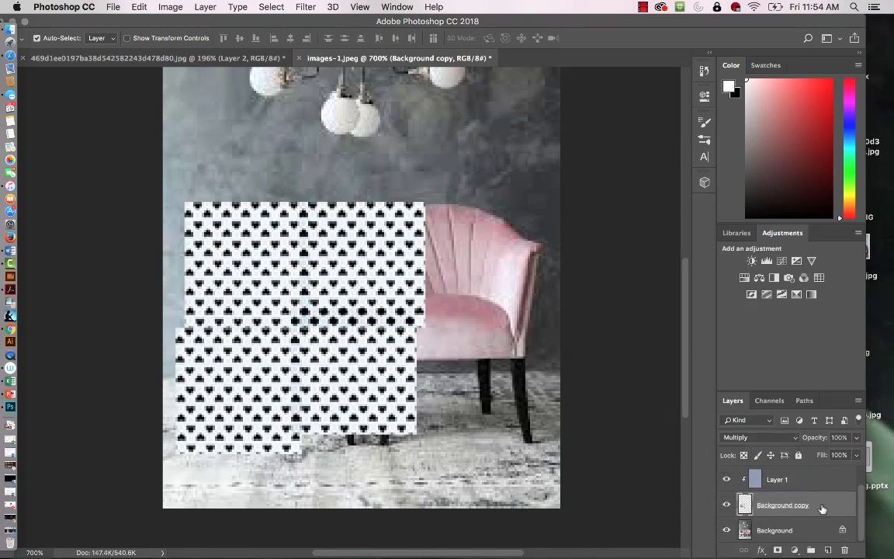
pyautogui.click(794, 441)
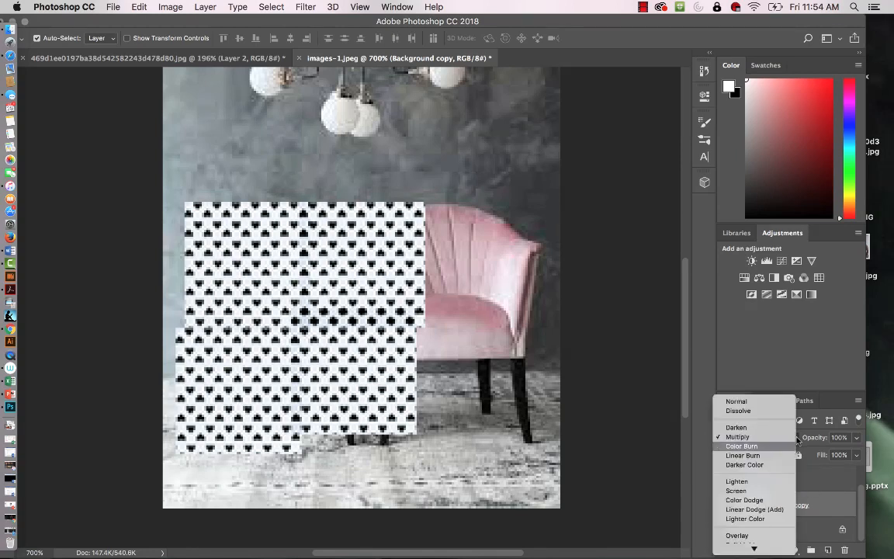
pyautogui.click(755, 439)
pyautogui.moveTo(862, 524); pyautogui.dragTo(860, 501)
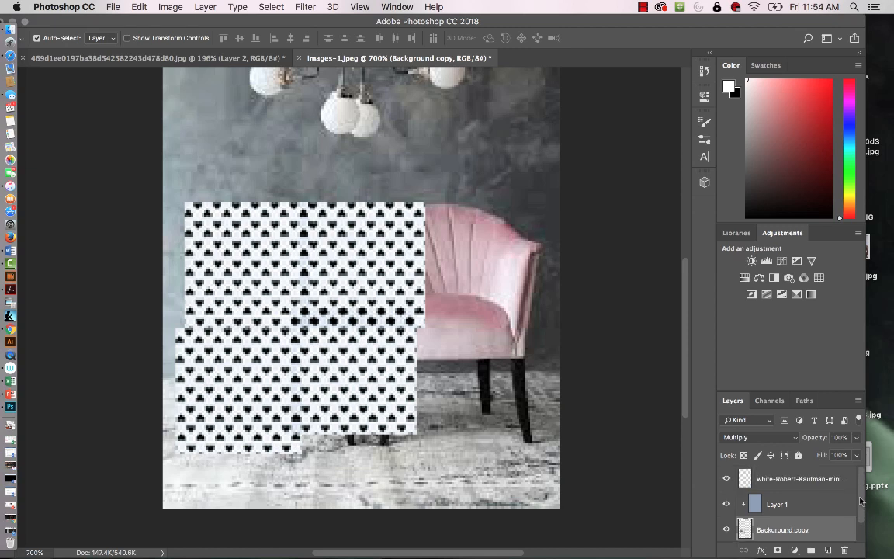
pyautogui.click(816, 479)
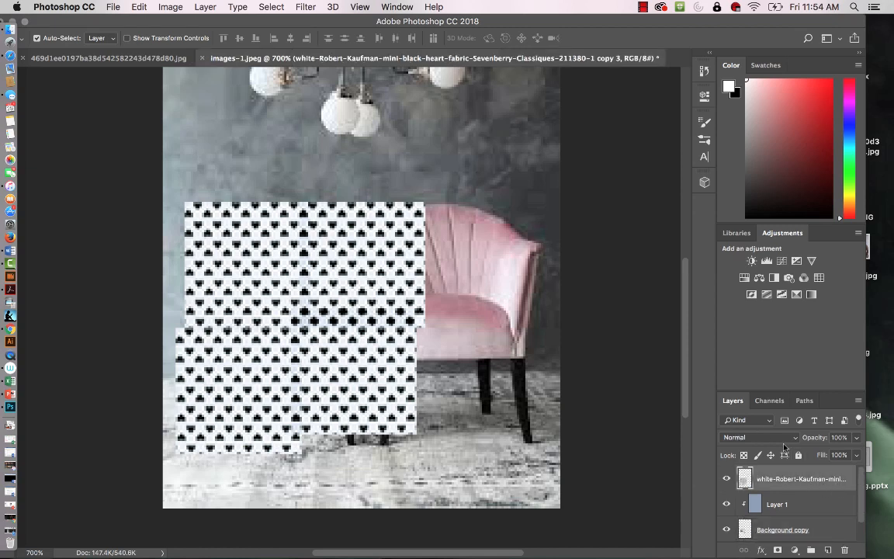
pyautogui.click(812, 530)
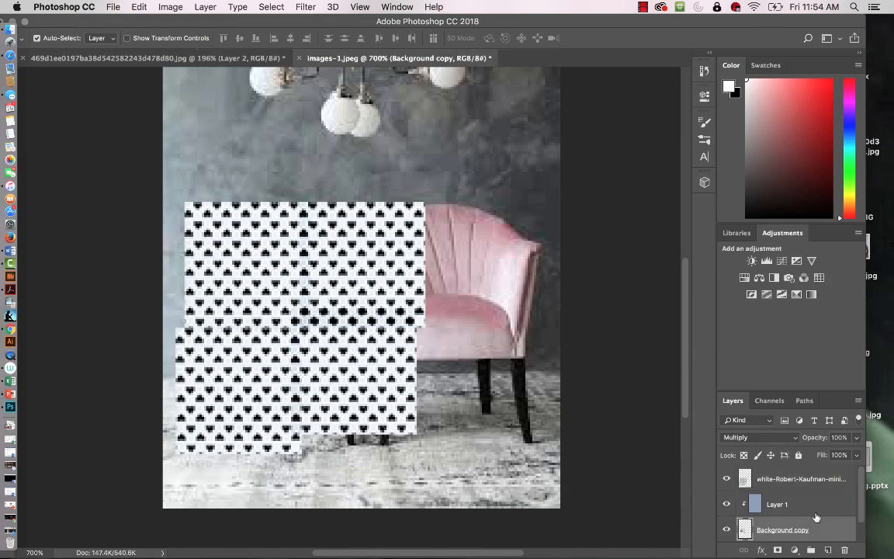
pyautogui.click(793, 440)
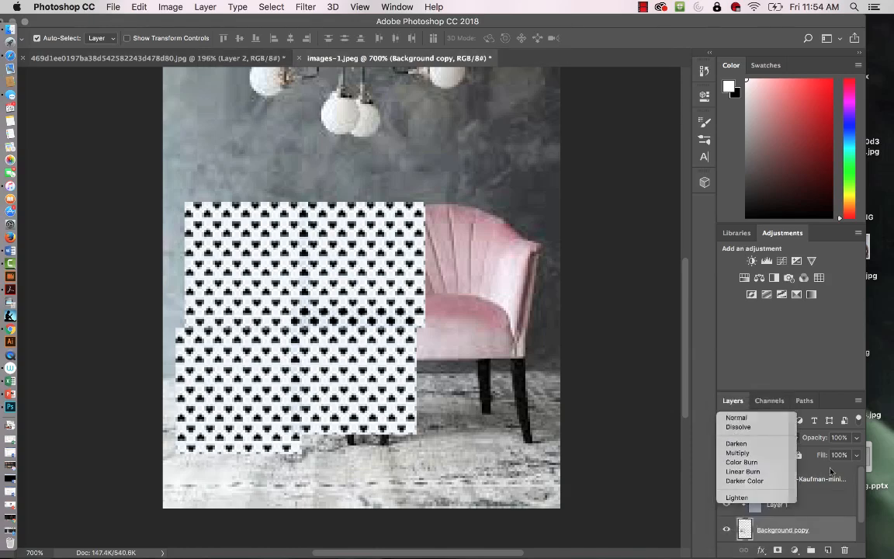
pyautogui.click(831, 472)
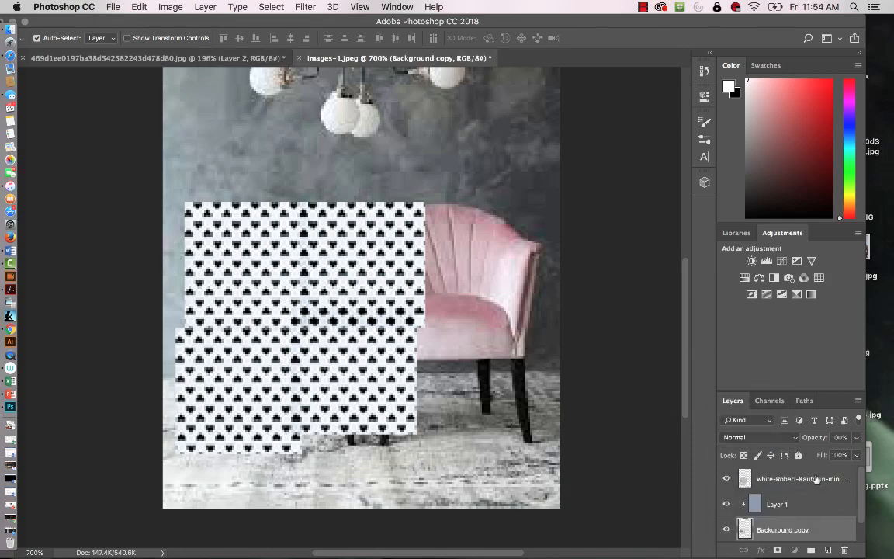
# Set the merged heart-fabric layer's blend mode to Multiply.
pyautogui.click(816, 476)
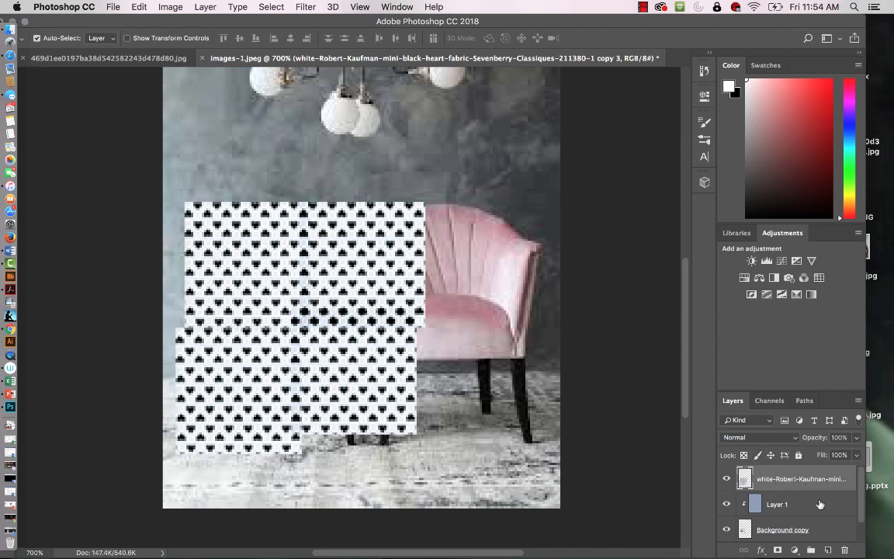
pyautogui.click(795, 438)
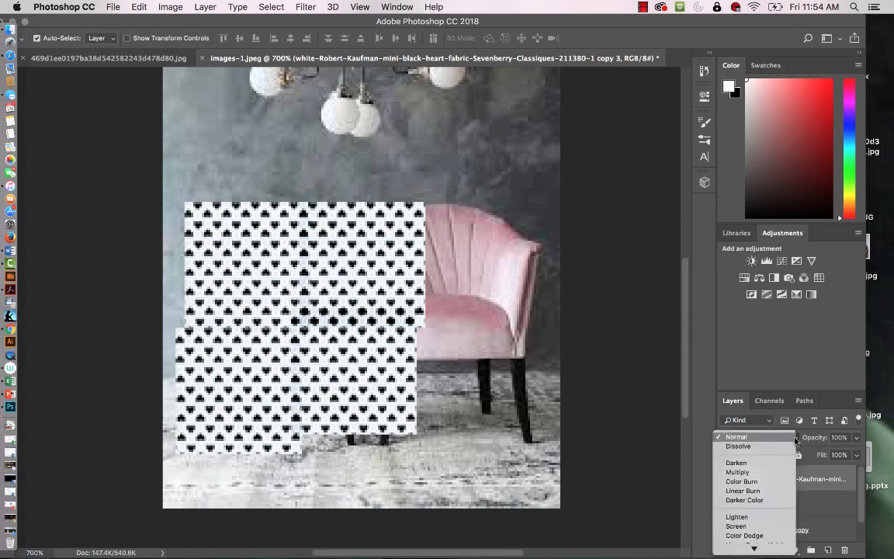
pyautogui.click(776, 473)
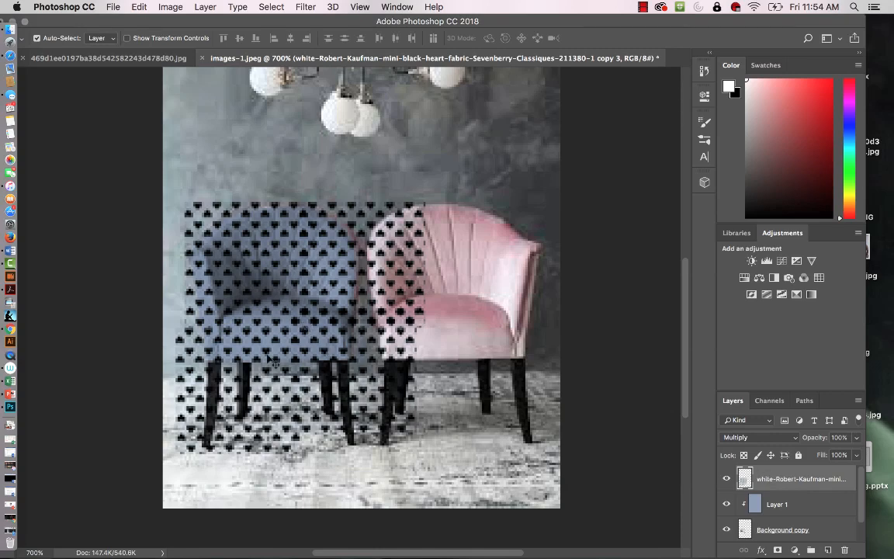
# Shift the merged heart-fabric layer left so it spans the whole left chair, and clip it to the chair cutout below.
pyautogui.moveTo(301, 329); pyautogui.dragTo(270, 329)
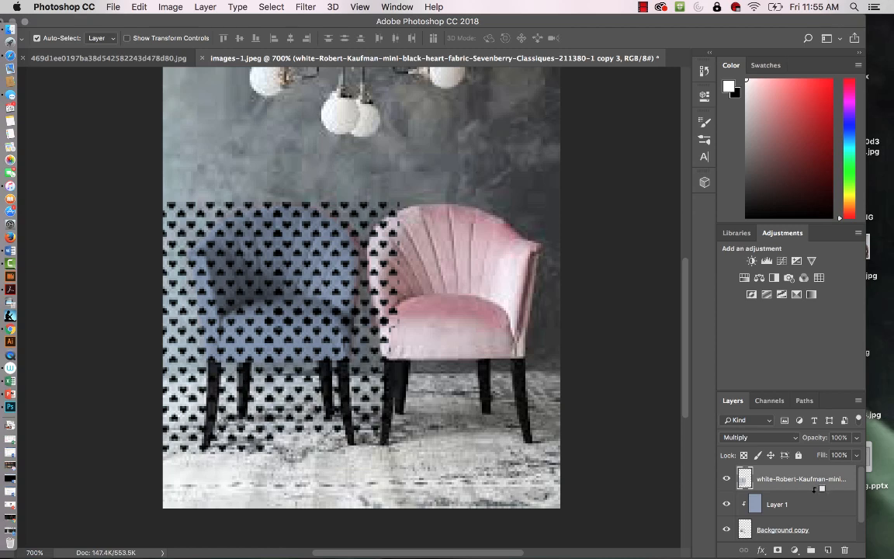
pyautogui.keyDown('alt'); pyautogui.click(825, 491); pyautogui.keyUp('alt')
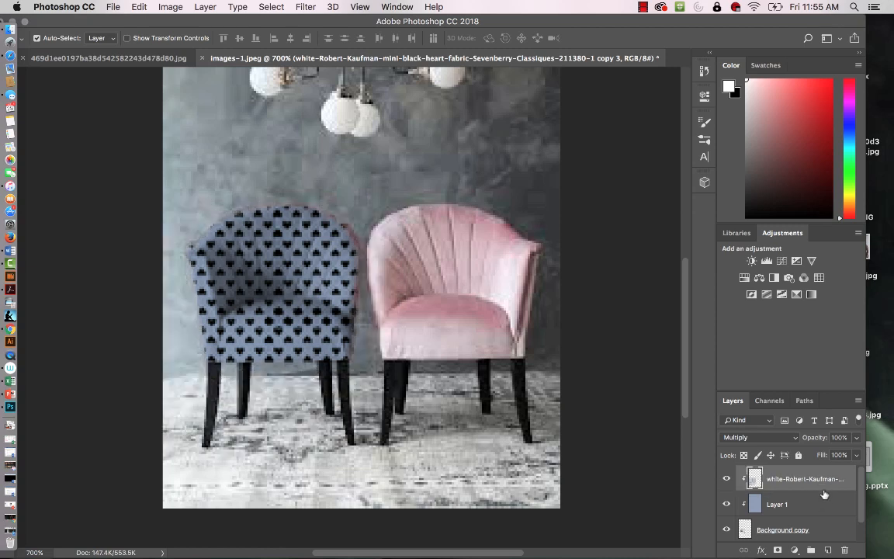
pyautogui.press('super+minus')
pyautogui.press('super+minus')
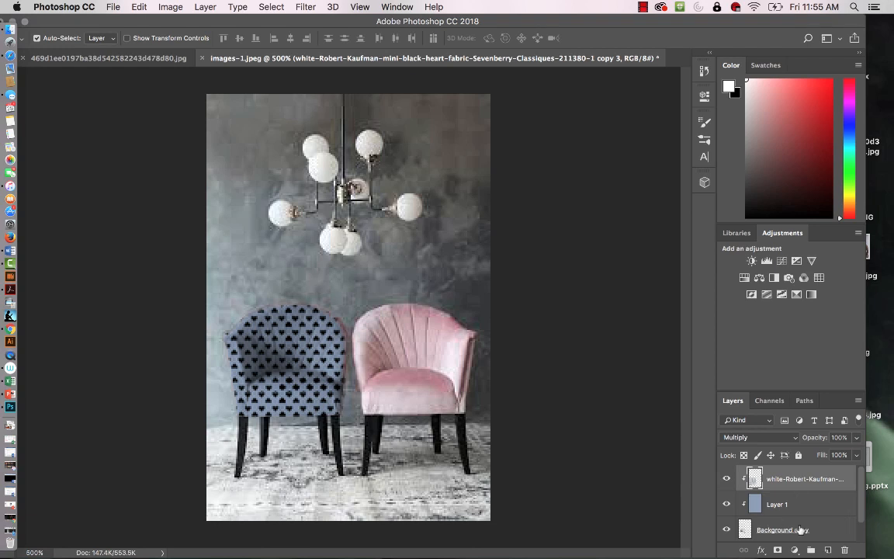
# Apply a Levels adjustment to the Background copy layer with the midtone input set to 1.09.
pyautogui.click(821, 528)
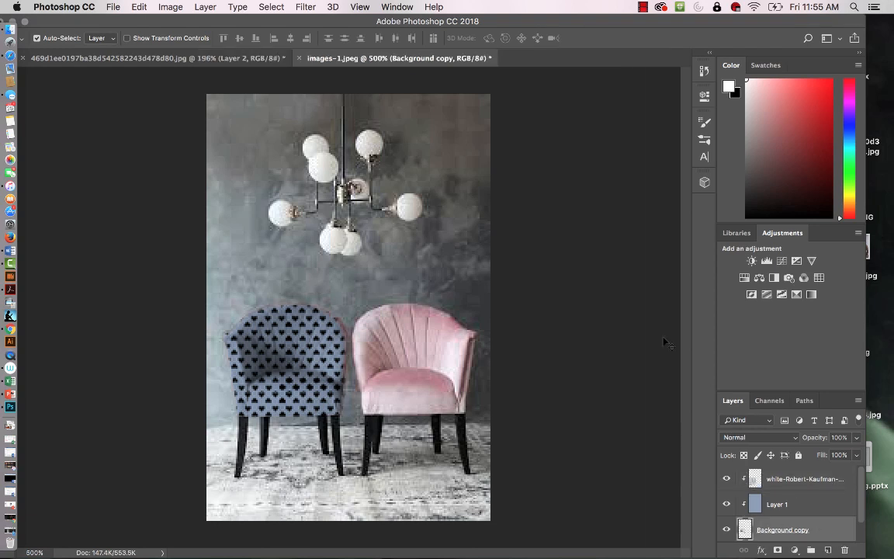
pyautogui.click(171, 7)
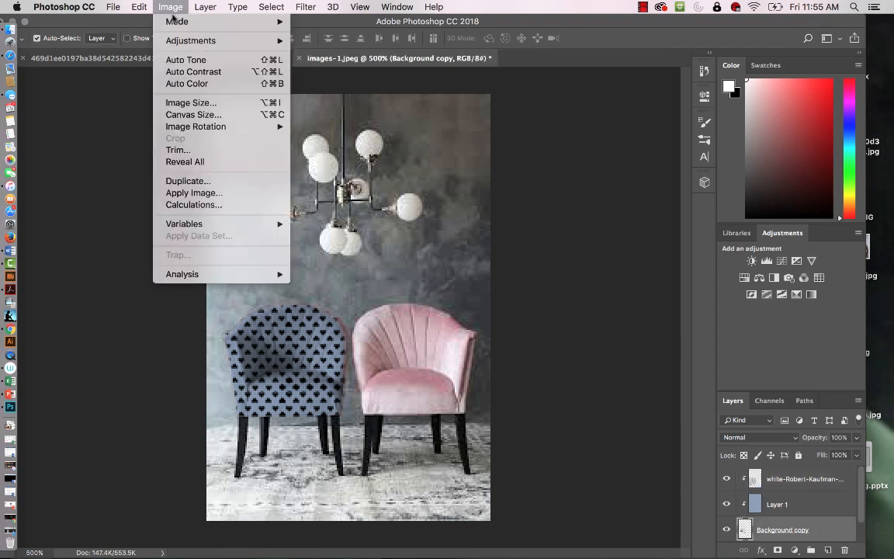
pyautogui.moveTo(252, 40)
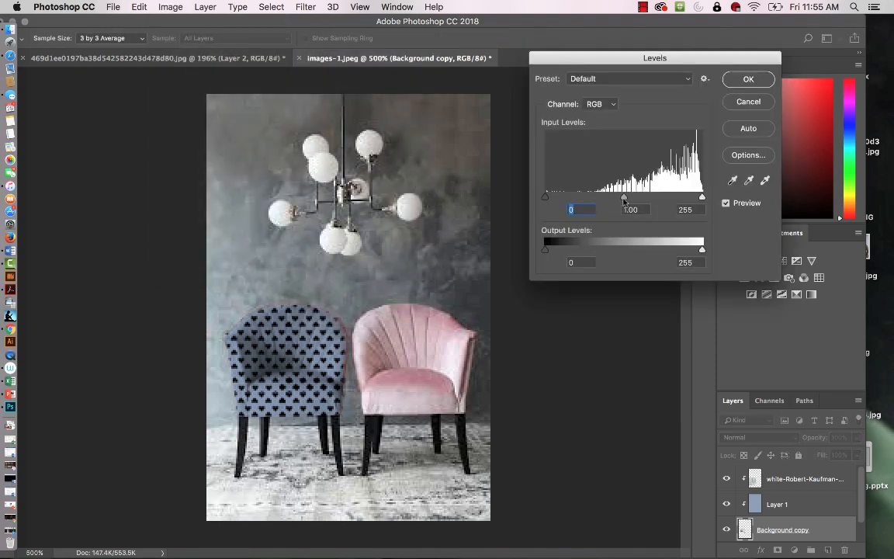
pyautogui.moveTo(624, 201)
pyautogui.mouseDown()
pyautogui.moveTo(608, 197)
pyautogui.moveTo(619, 197)
pyautogui.mouseUp()
pyautogui.press('Tab')
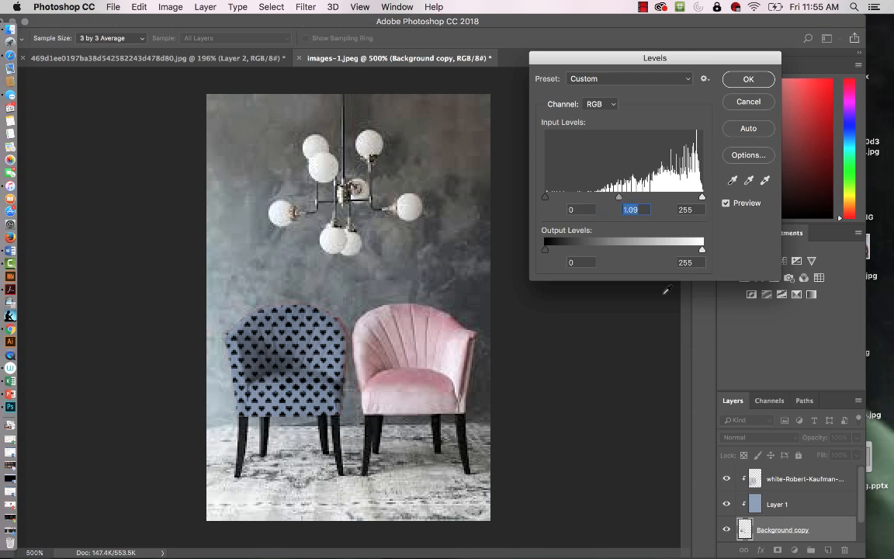
pyautogui.click(750, 81)
# Lower the opacity of the blue Layer 1 to 82%.
pyautogui.click(811, 506)
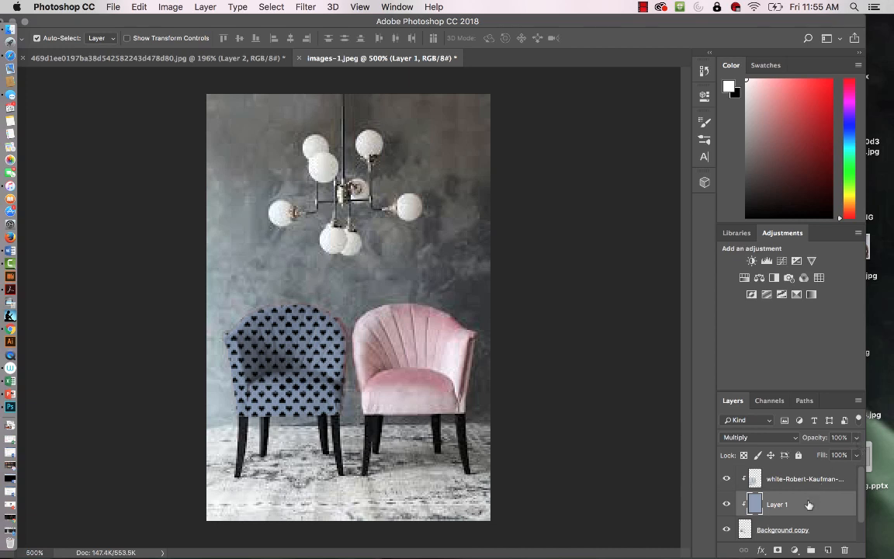
pyautogui.click(858, 438)
pyautogui.moveTo(857, 456); pyautogui.dragTo(841, 457)
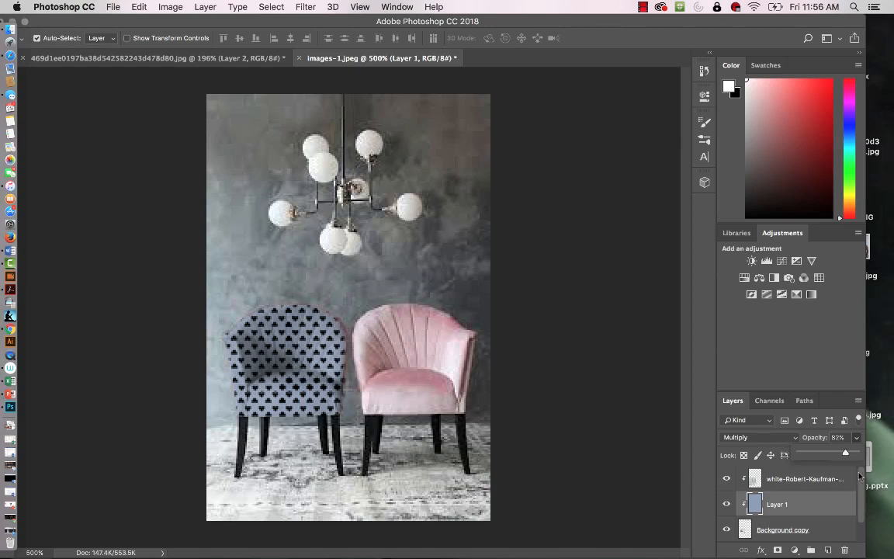
pyautogui.moveTo(860, 507); pyautogui.dragTo(861, 479)
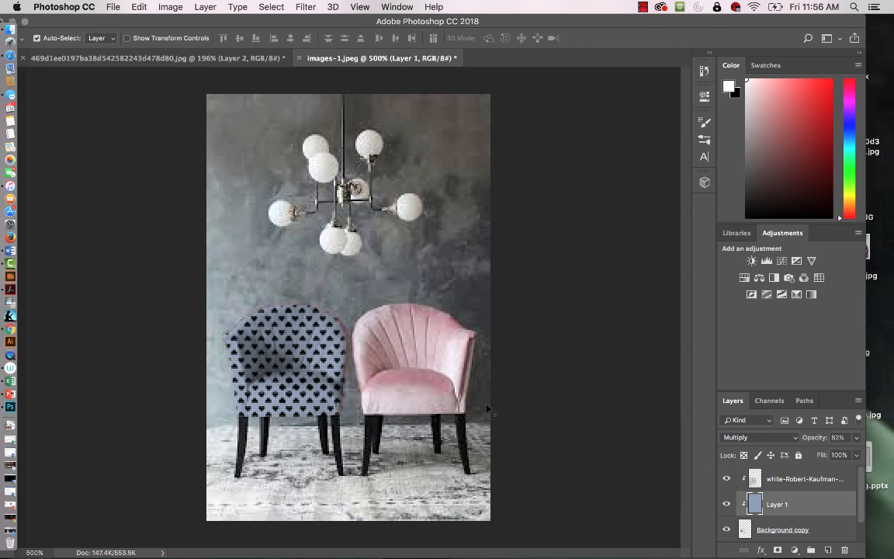
# Hide the blue Layer 1 and the heart-fabric layer, and make Background copy the active layer.
pyautogui.click(727, 504)
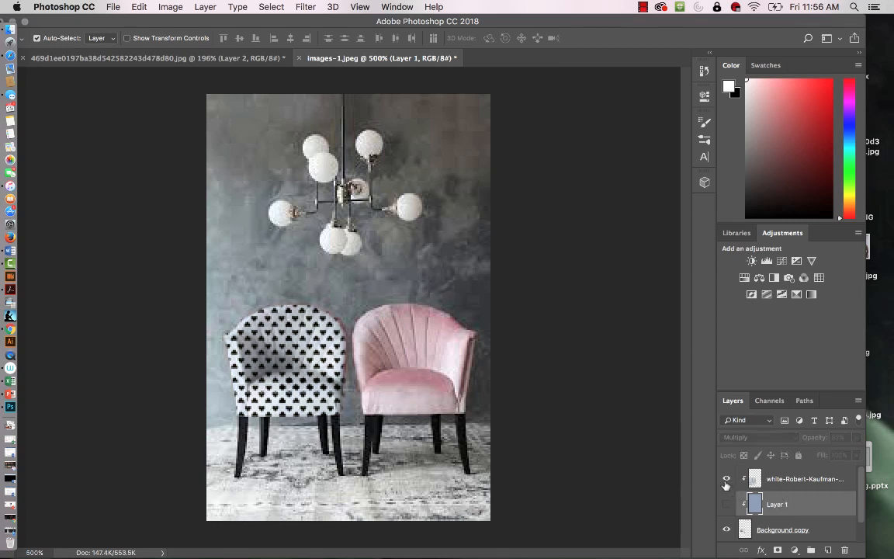
pyautogui.click(727, 480)
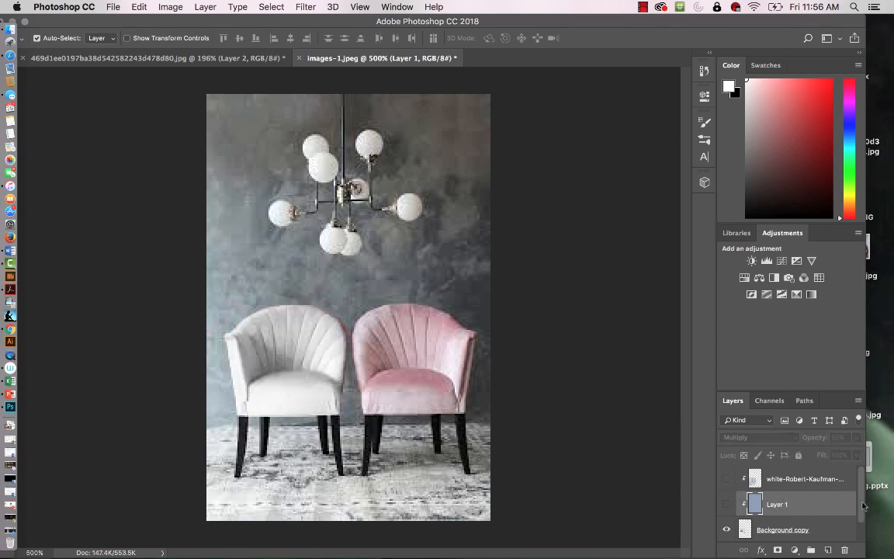
pyautogui.moveTo(860, 479); pyautogui.dragTo(859, 528)
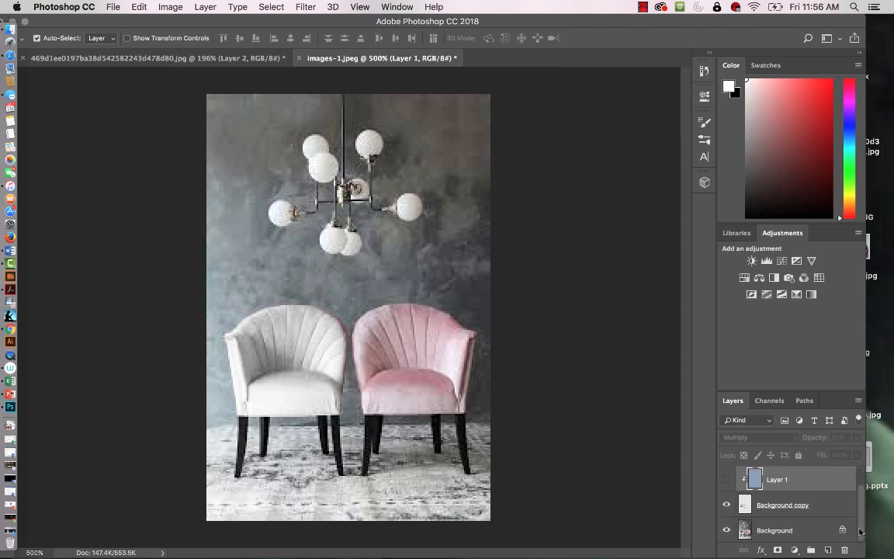
pyautogui.click(812, 509)
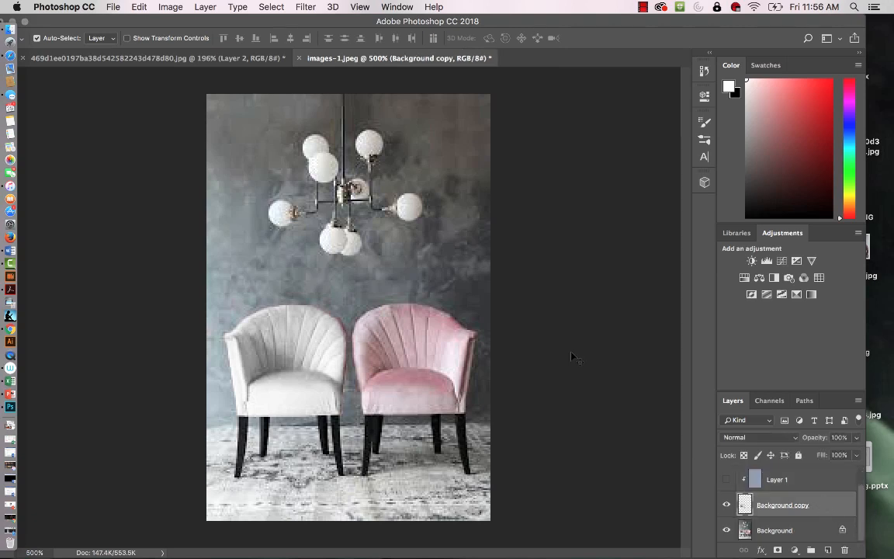
# Place the pink heart-pattern image from the desktop into the document, directly above the Background copy layer.
pyautogui.moveTo(316, 23); pyautogui.dragTo(427, 10)
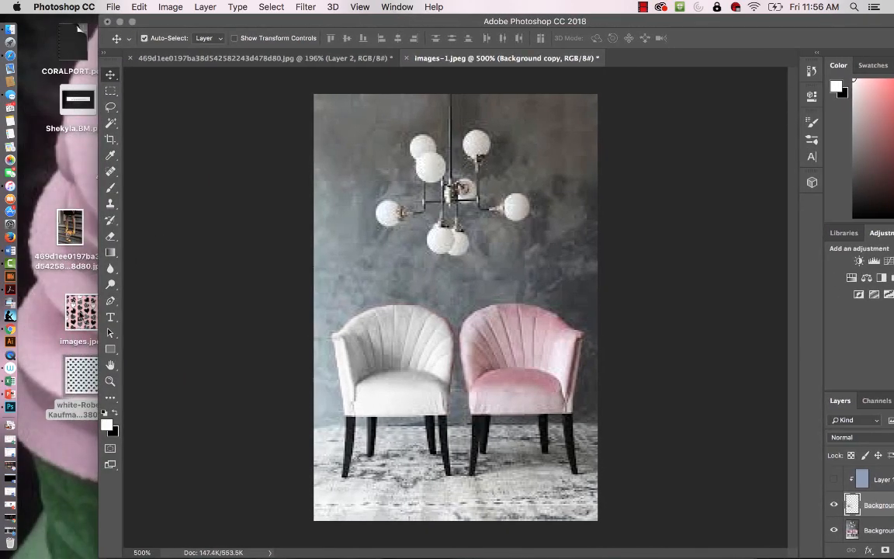
pyautogui.moveTo(81, 309); pyautogui.dragTo(395, 347)
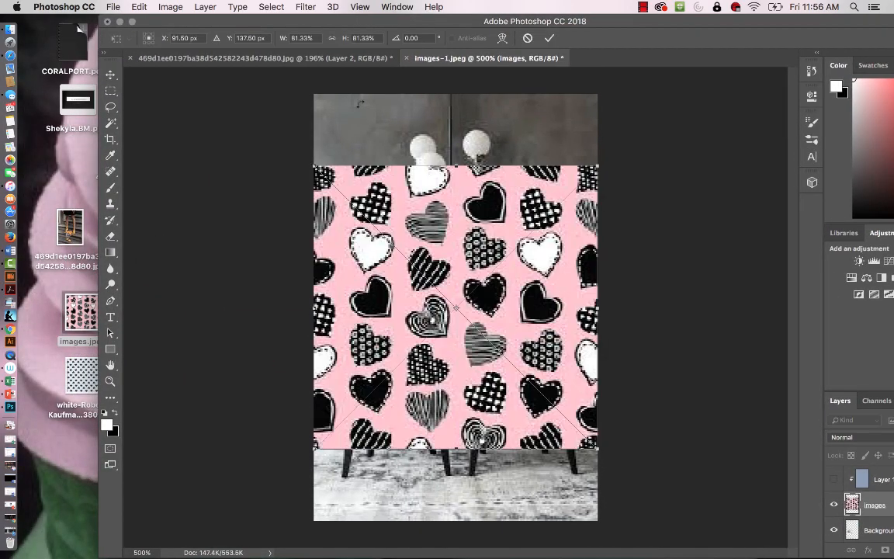
pyautogui.moveTo(401, 21); pyautogui.dragTo(380, 17)
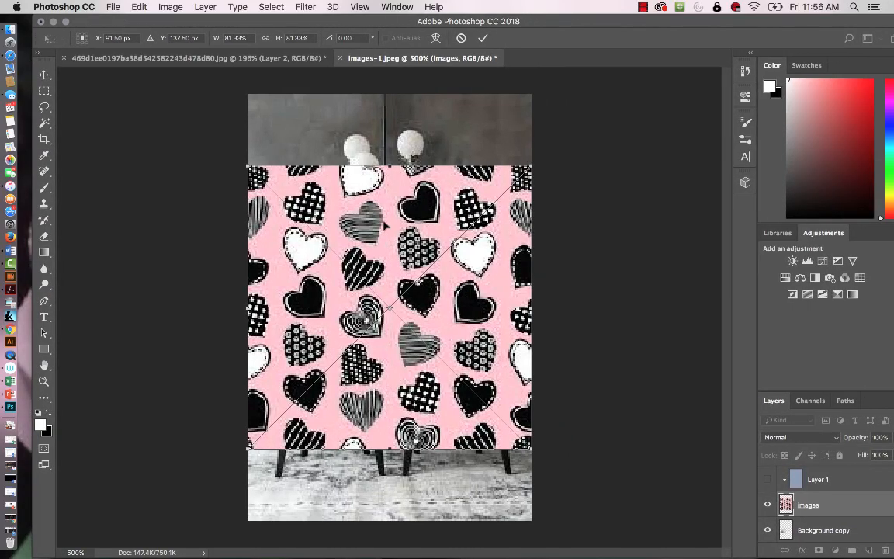
pyautogui.press('Return')
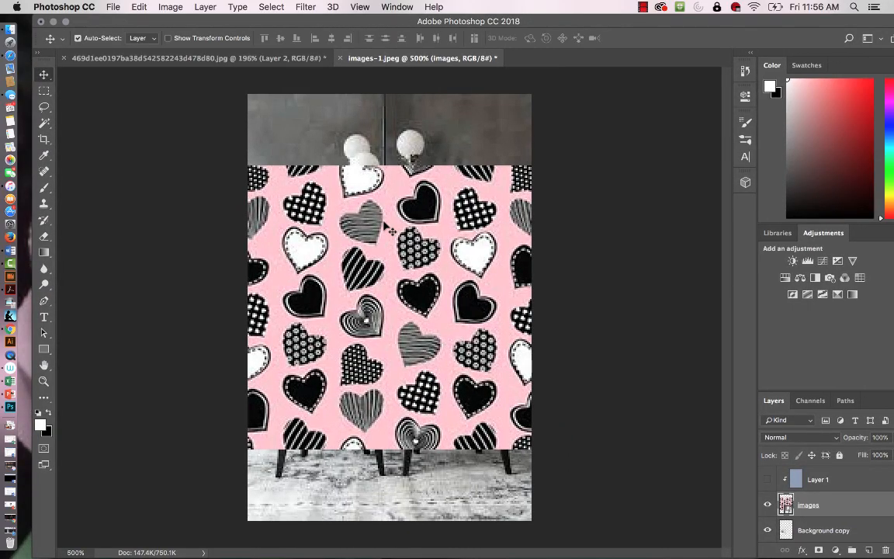
# Scale the placed pink heart image proportionally to 39.56% and position it over the left chair.
pyautogui.hotkey('ctrl', 't')
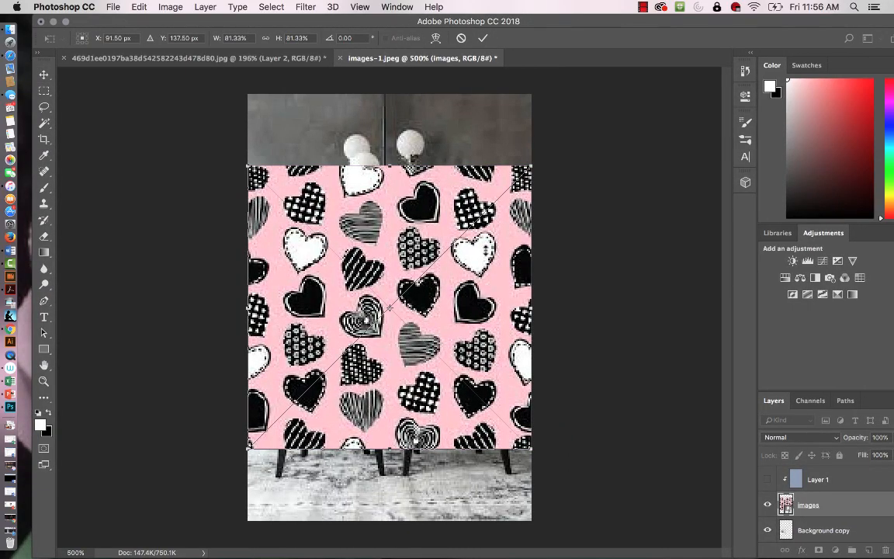
pyautogui.moveTo(531, 166); pyautogui.dragTo(385, 312)
pyautogui.moveTo(378, 371); pyautogui.dragTo(389, 366)
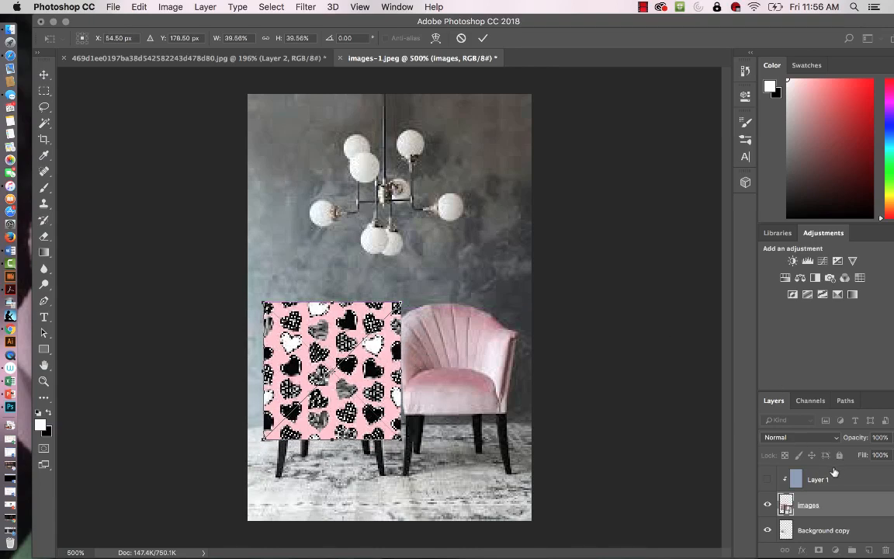
pyautogui.press('Return')
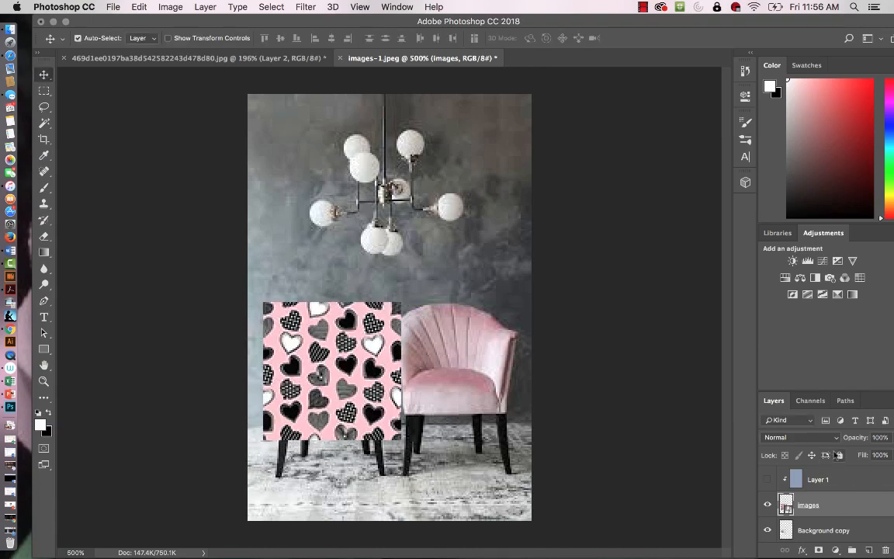
# Set the images layer's blend mode to Multiply and shift the pattern slightly left over the left chair.
pyautogui.click(800, 437)
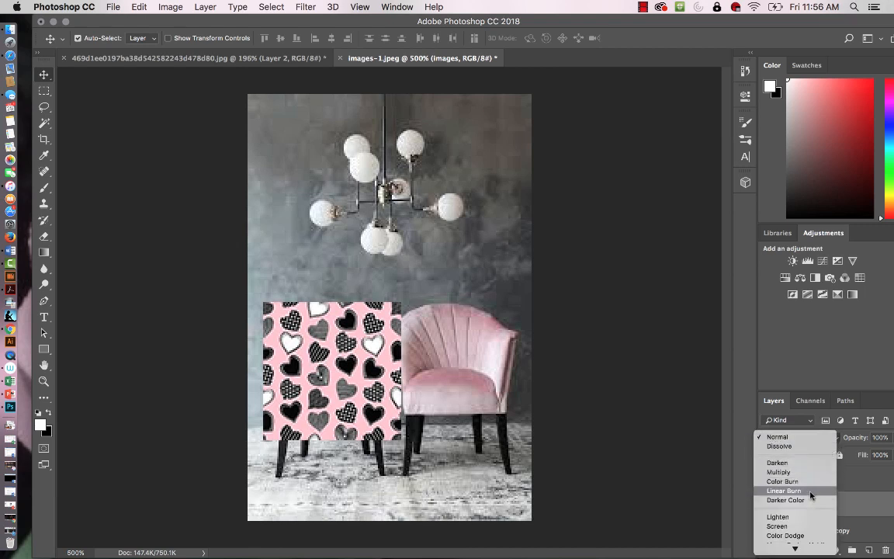
pyautogui.click(812, 473)
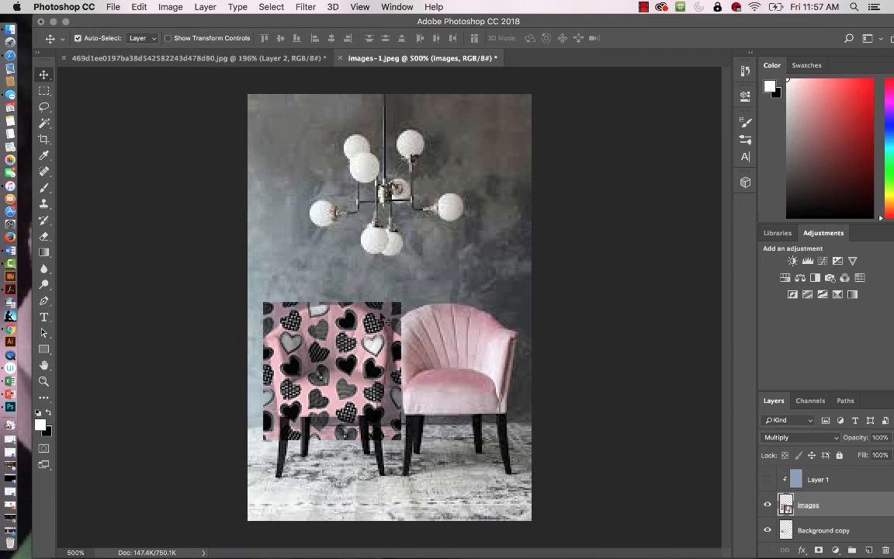
pyautogui.moveTo(382, 338); pyautogui.dragTo(390, 366)
# Return the images layer to Normal blending and apply a Black & White adjustment to it with the Default preset.
pyautogui.click(796, 437)
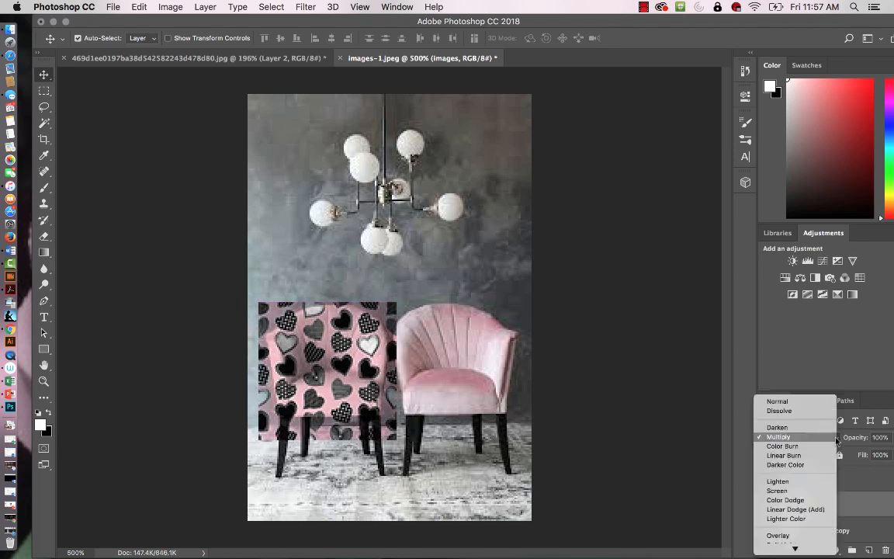
pyautogui.click(800, 403)
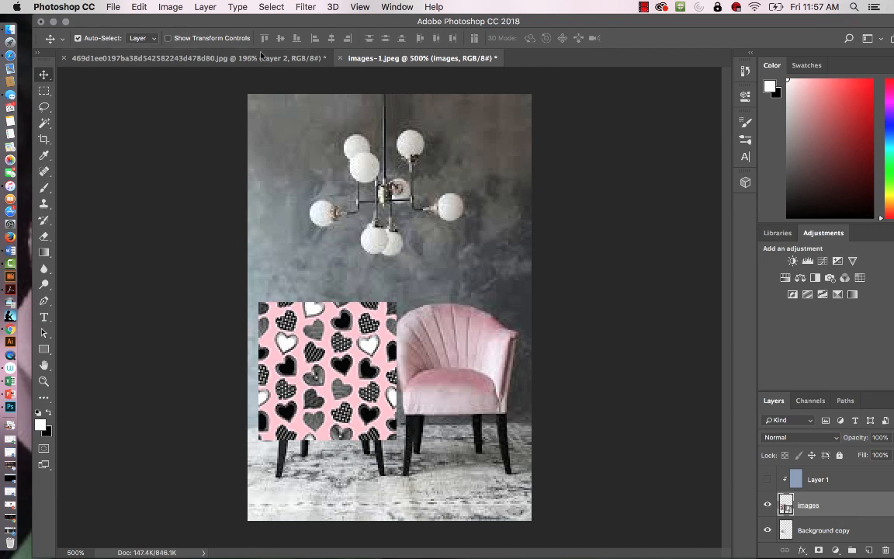
pyautogui.click(143, 12)
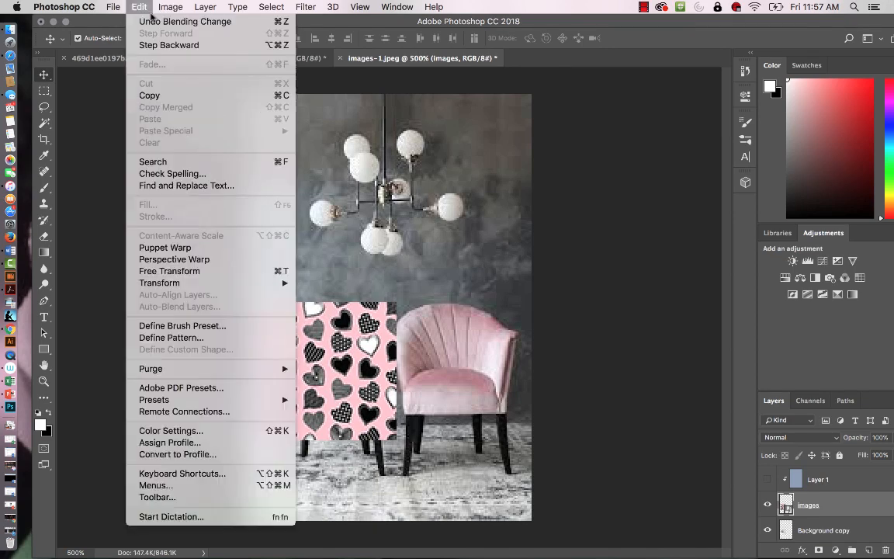
pyautogui.moveTo(172, 10)
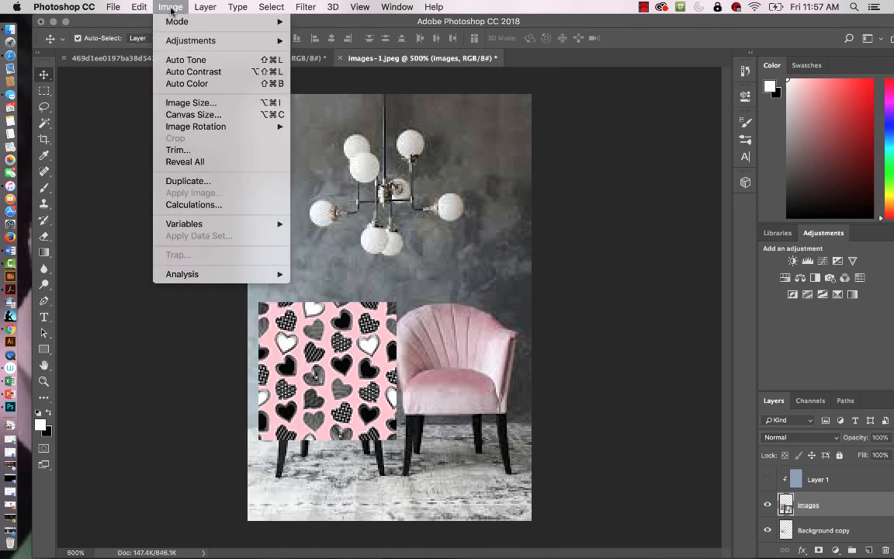
pyautogui.moveTo(191, 41)
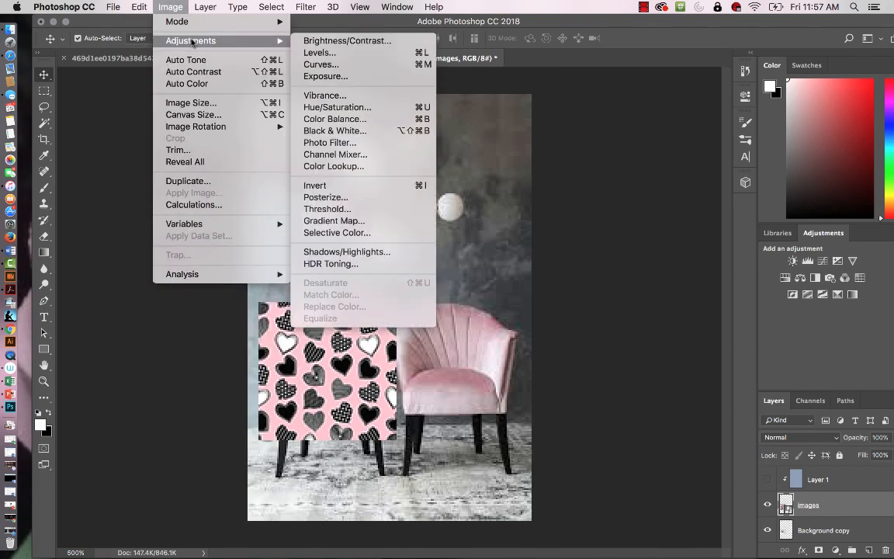
pyautogui.click(371, 132)
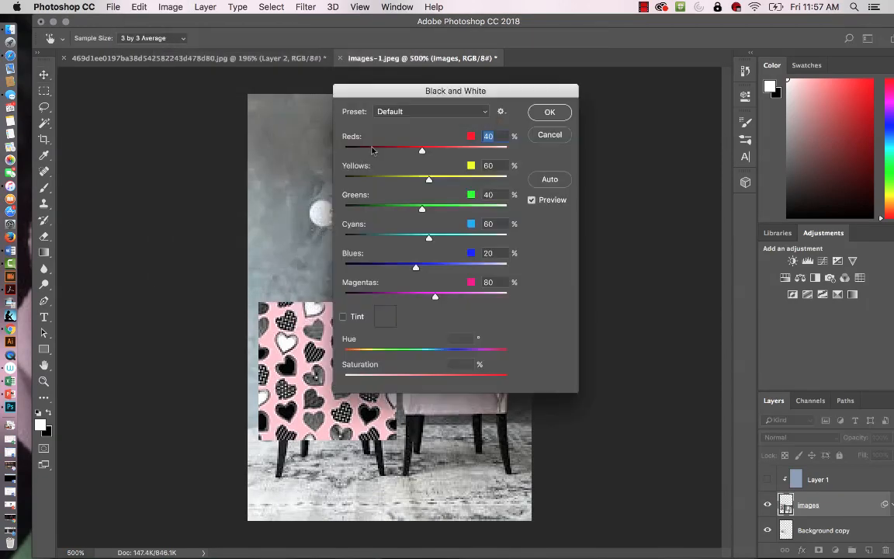
pyautogui.click(552, 113)
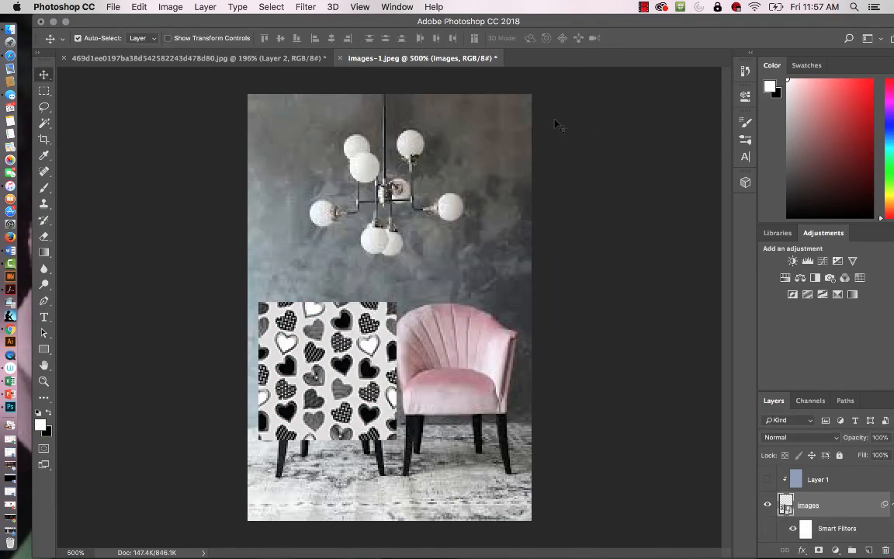
# Set the black-and-white images layer to Multiply and clip it to the Background copy chair layer.
pyautogui.click(791, 438)
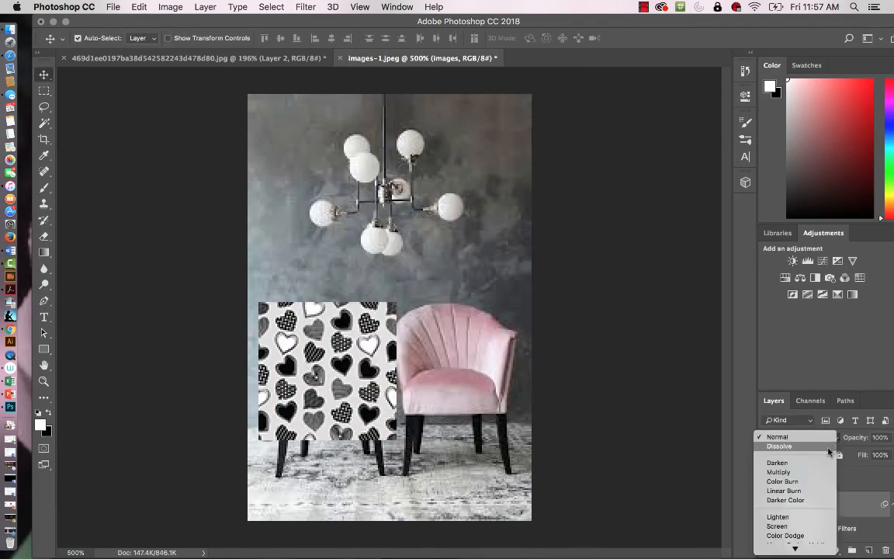
pyautogui.click(810, 473)
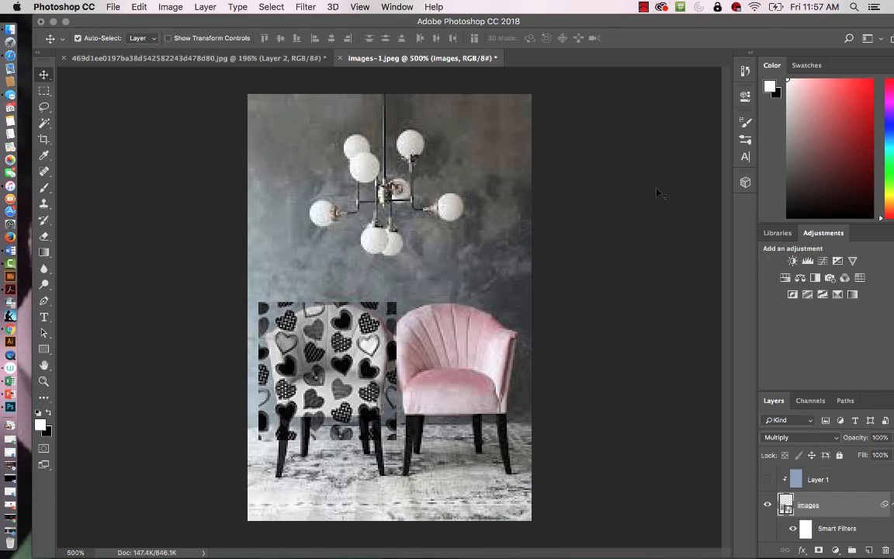
pyautogui.moveTo(627, 25); pyautogui.dragTo(609, 25)
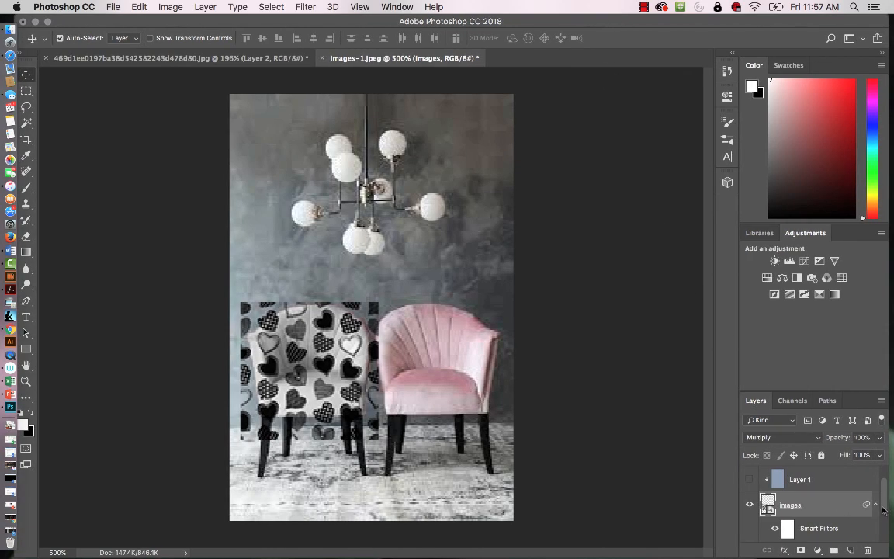
pyautogui.scroll(-1, 885, 518)
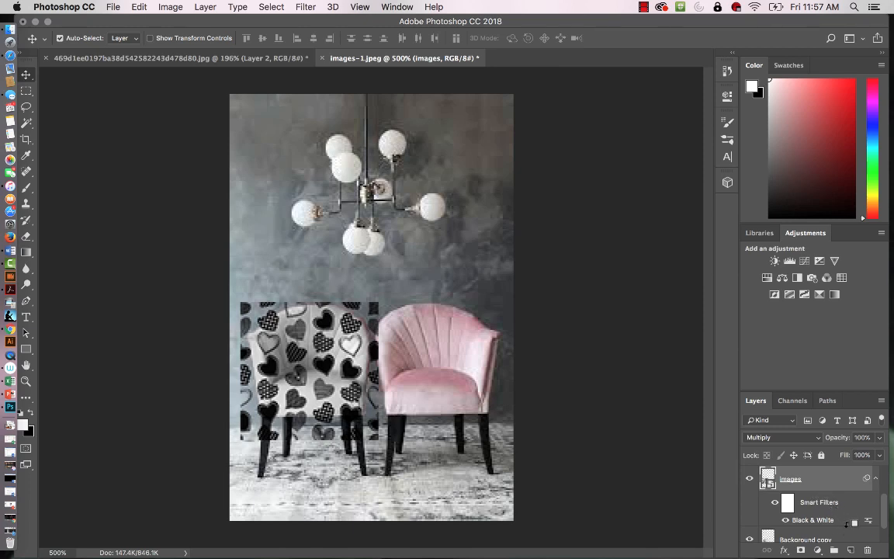
pyautogui.keyDown('alt'); pyautogui.click(848, 525); pyautogui.keyUp('alt')
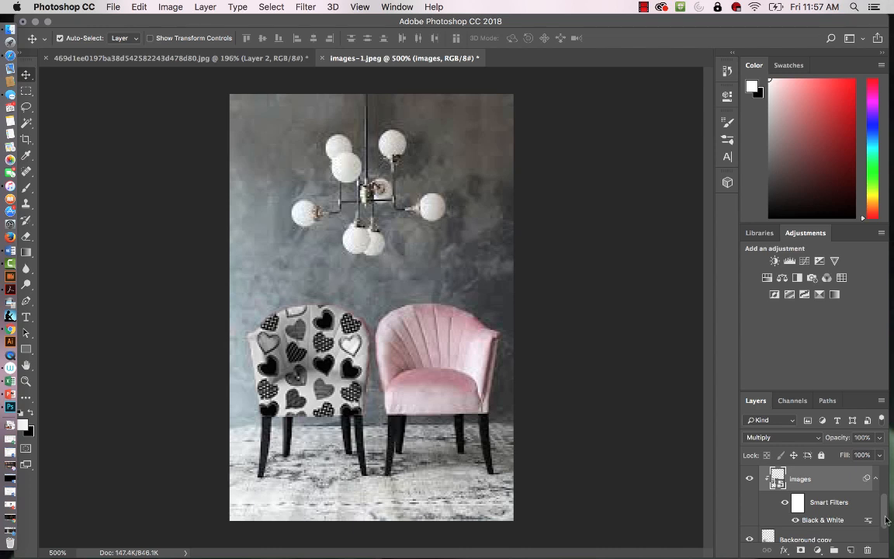
# Add a new layer directly above the Background copy layer and choose a pale lavender foreground colour.
pyautogui.scroll(-2, 886, 521)
pyautogui.click(839, 507)
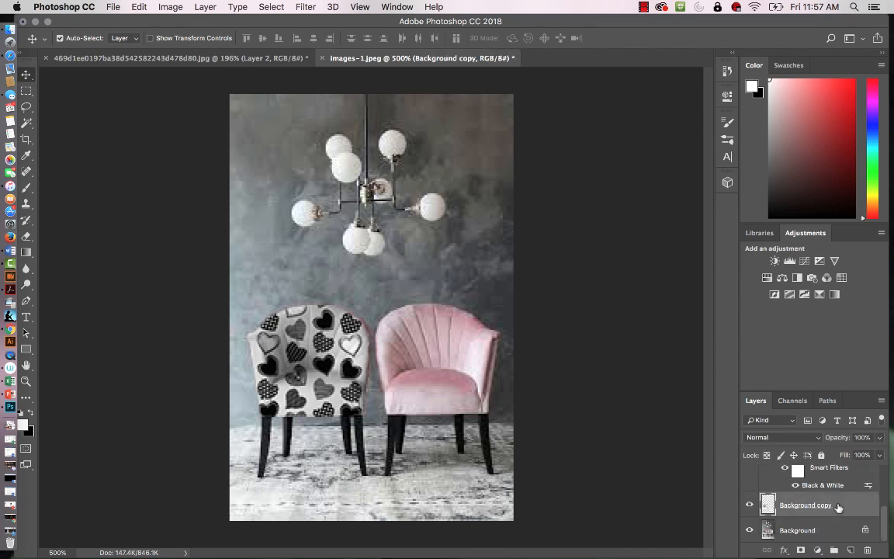
pyautogui.click(850, 551)
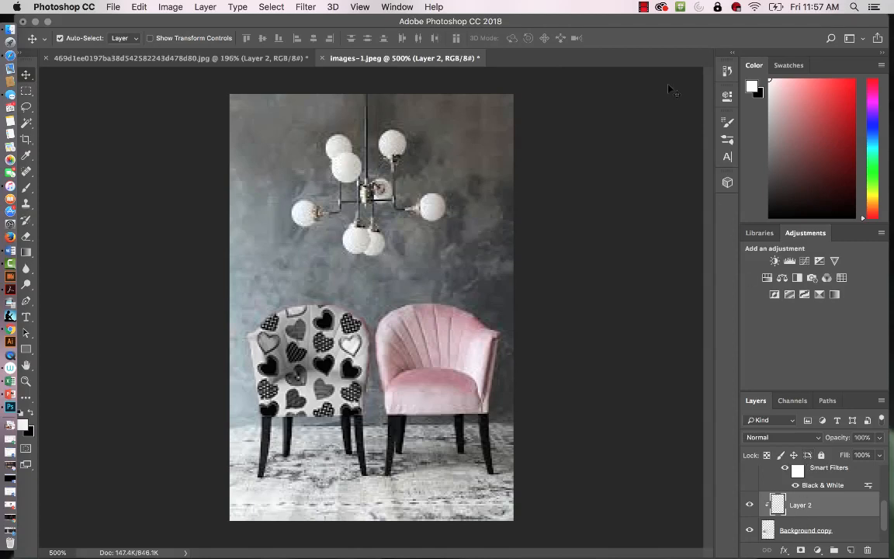
pyautogui.click(874, 124)
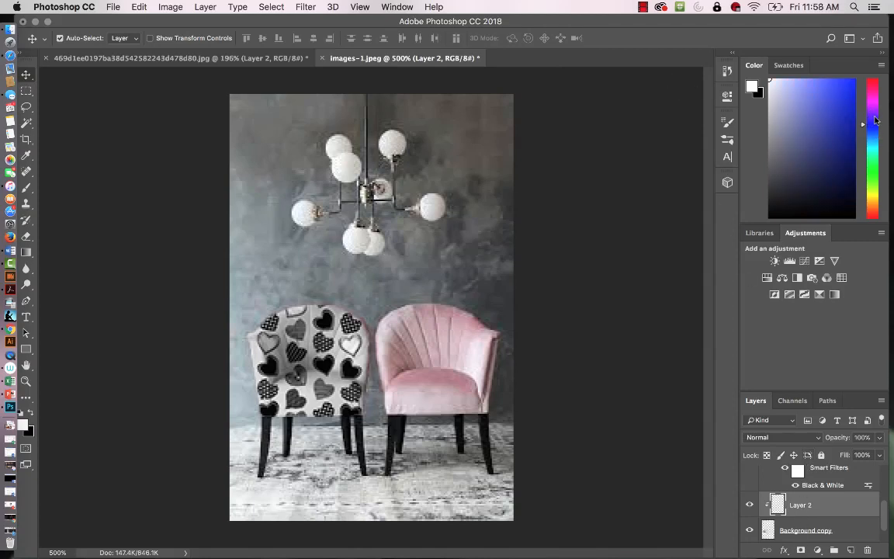
pyautogui.click(784, 85)
pyautogui.click(781, 95)
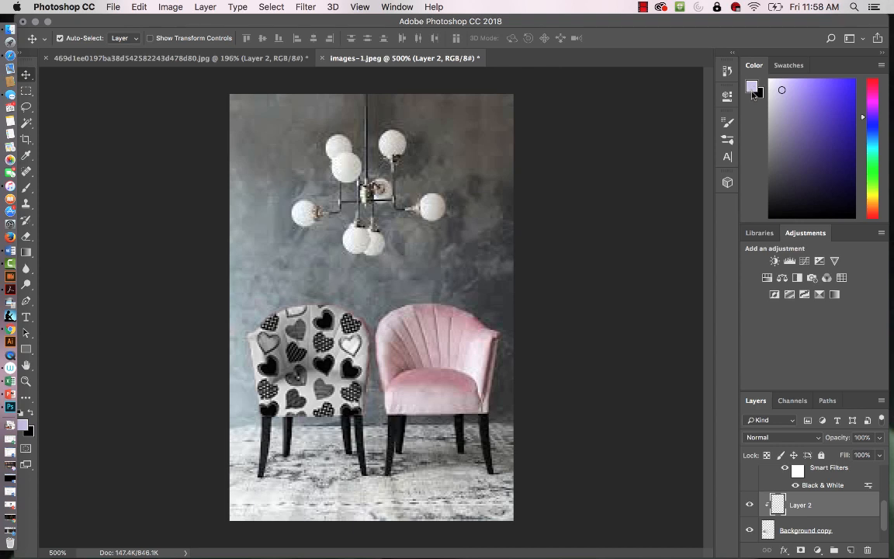
# Fill Layer 2 with the foreground colour at 100% opacity and set its blend mode to Multiply.
pyautogui.hotkey('shift', 'BackSpace')
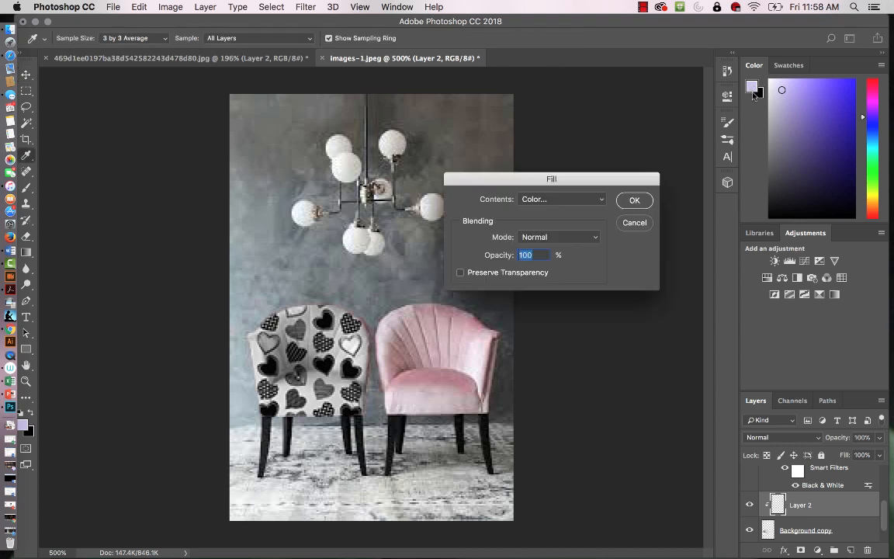
pyautogui.click(603, 202)
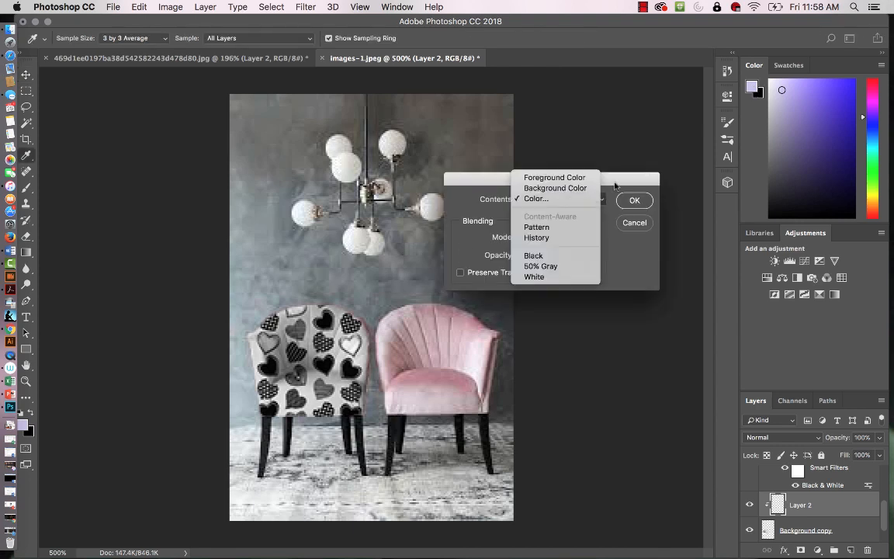
pyautogui.click(553, 177)
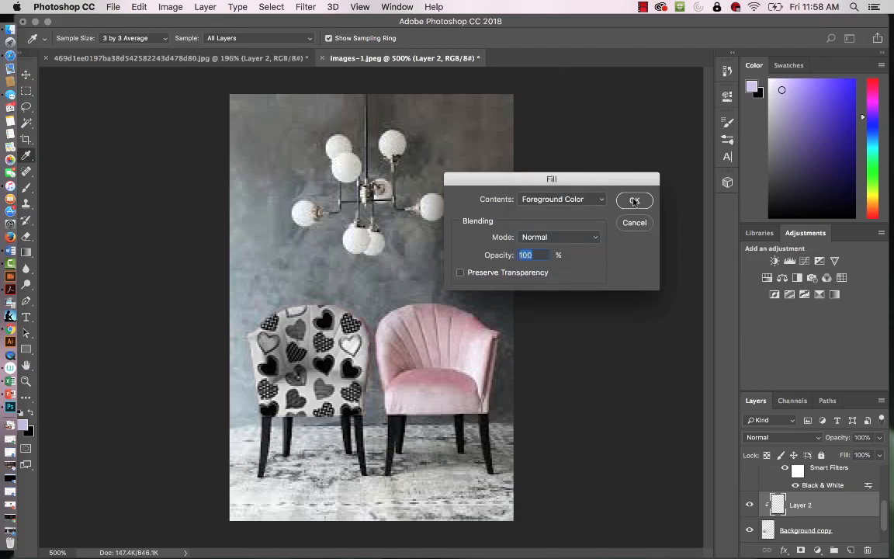
pyautogui.click(634, 201)
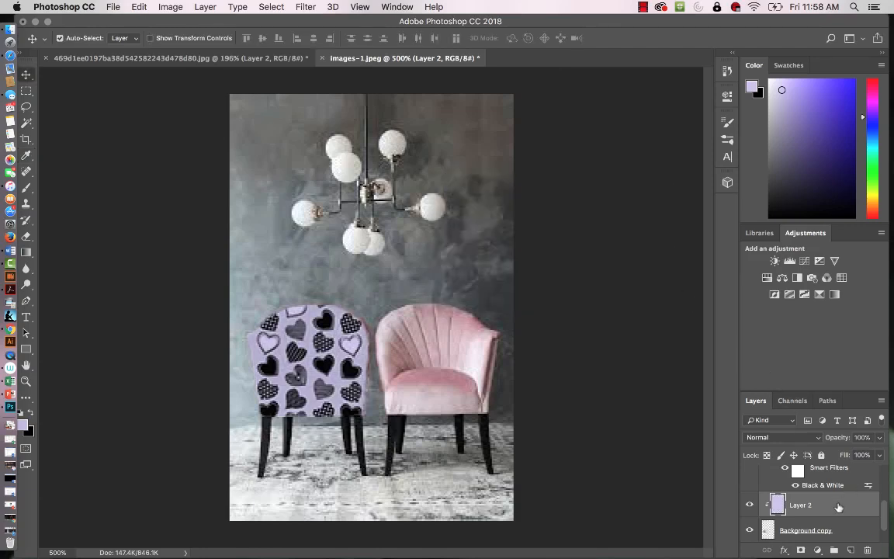
pyautogui.click(784, 437)
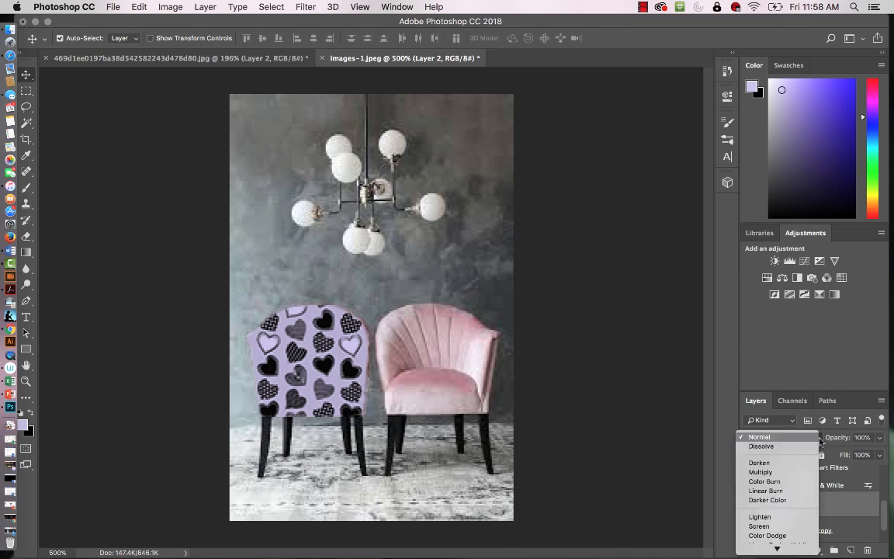
pyautogui.click(790, 473)
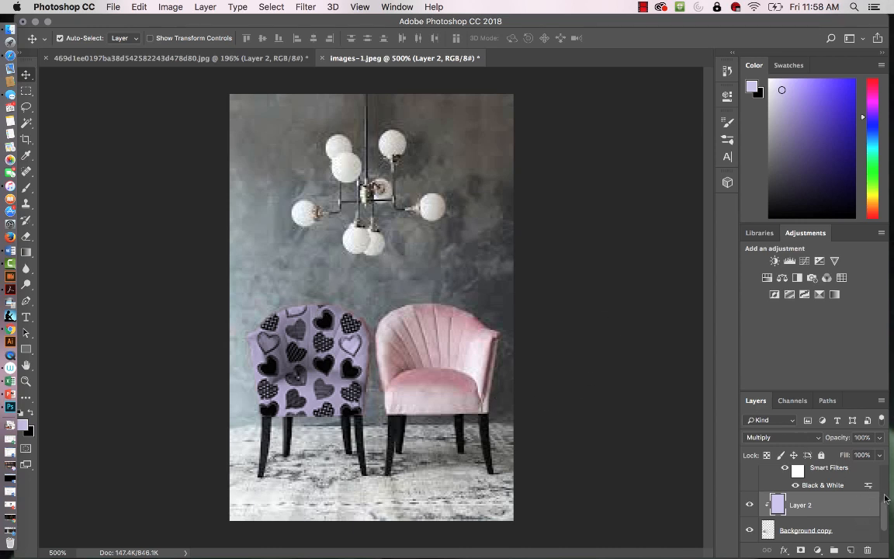
# Warp the images heart pattern on the left chair, pulling its top edge slightly down and its upper left edge inward.
pyautogui.scroll(-1, 884, 519)
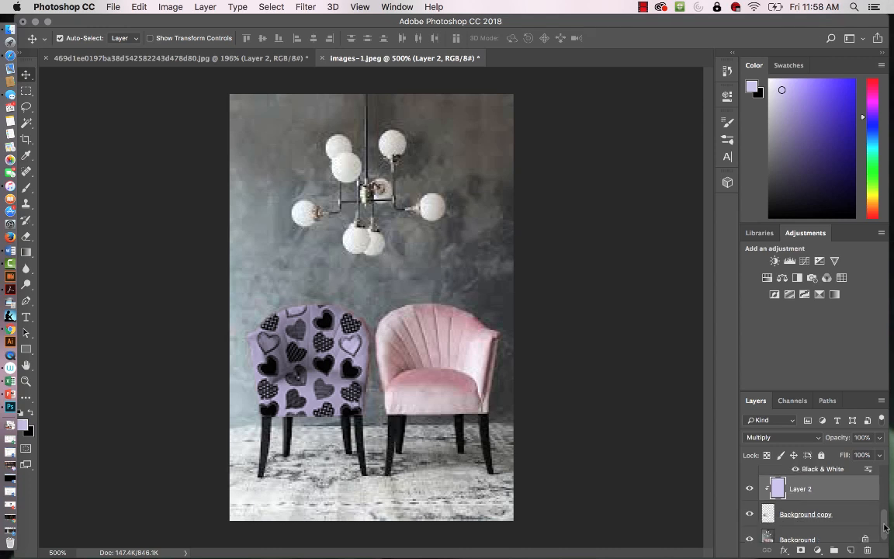
pyautogui.scroll(2, 884, 519)
pyautogui.scroll(-2, 885, 523)
pyautogui.scroll(-1, 885, 526)
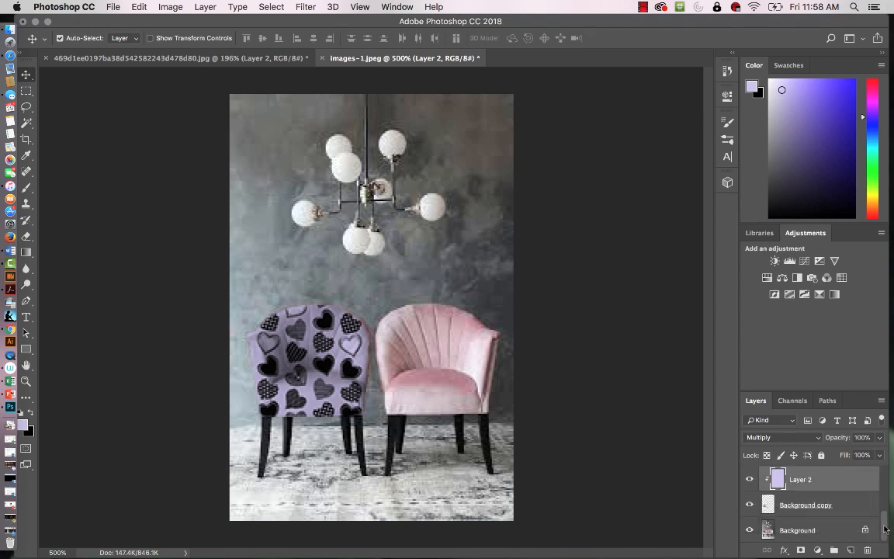
pyautogui.scroll(3, 885, 530)
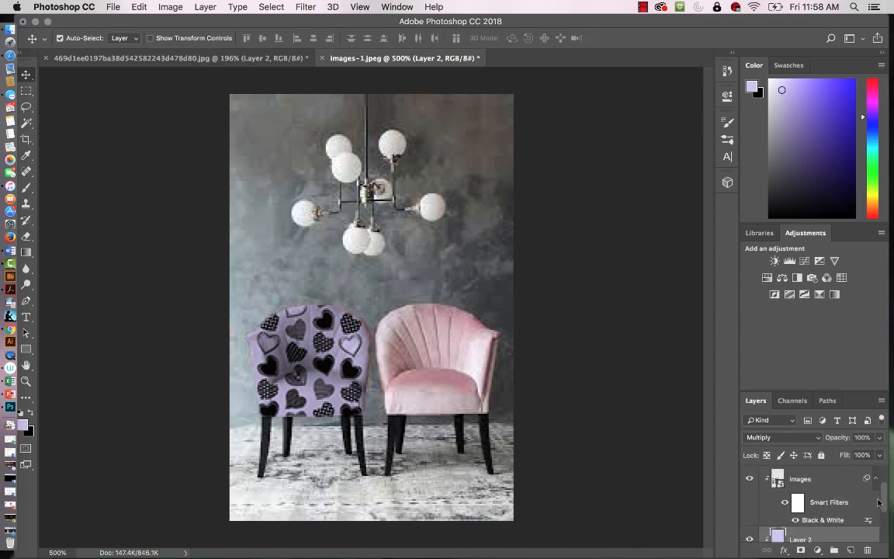
pyautogui.click(805, 479)
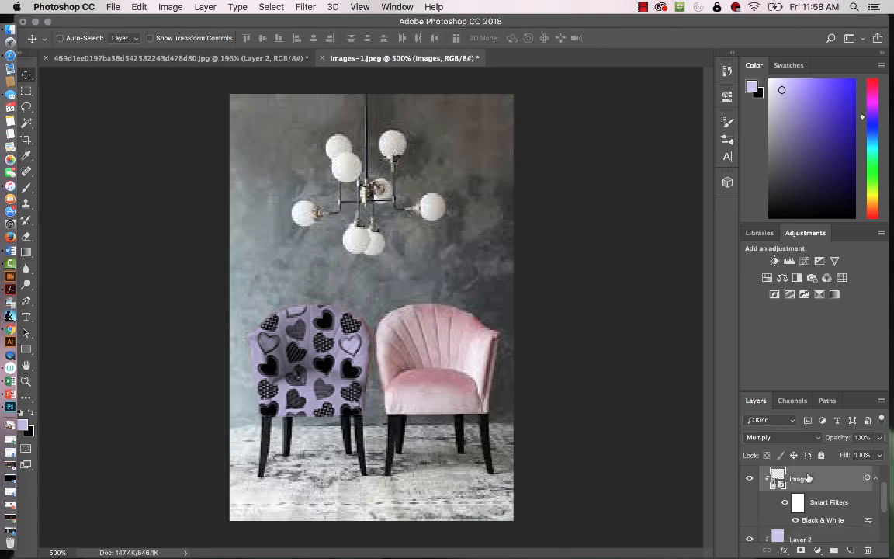
pyautogui.press('super+t')
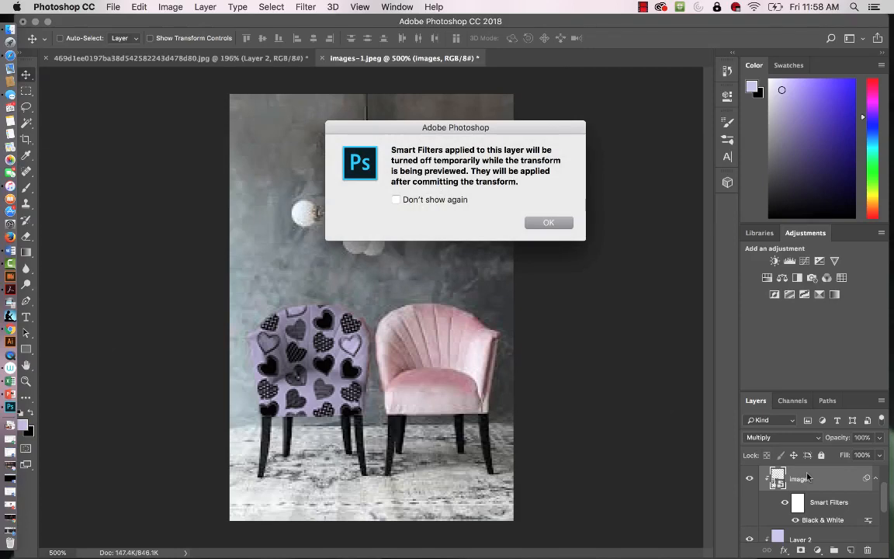
pyautogui.click(553, 223)
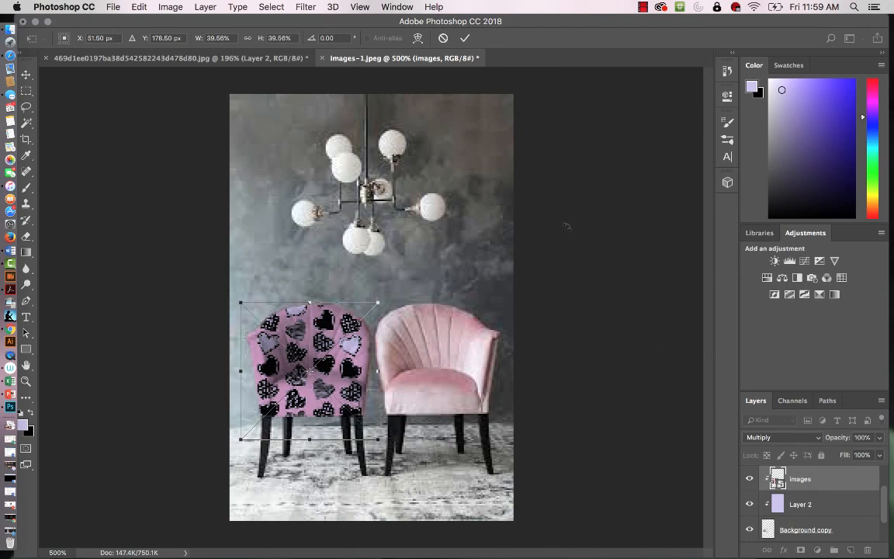
pyautogui.click(140, 8)
pyautogui.moveTo(211, 285)
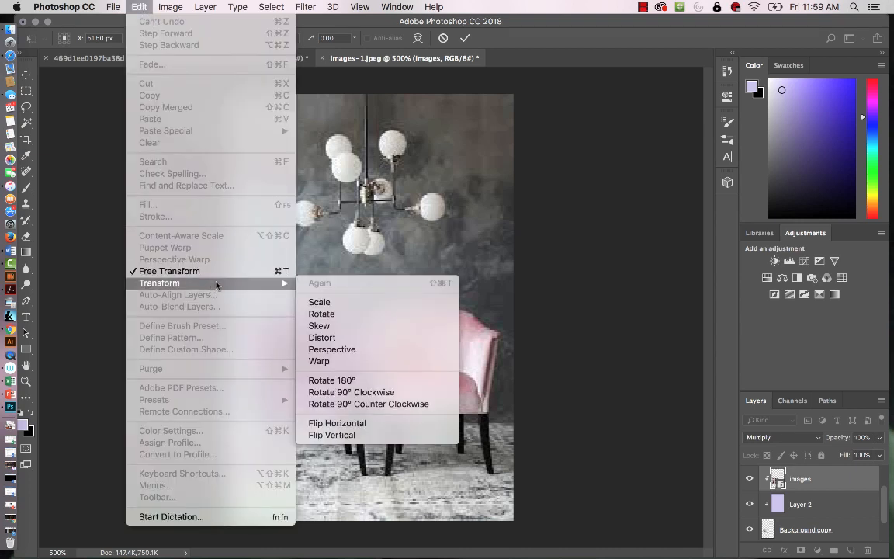
pyautogui.click(326, 362)
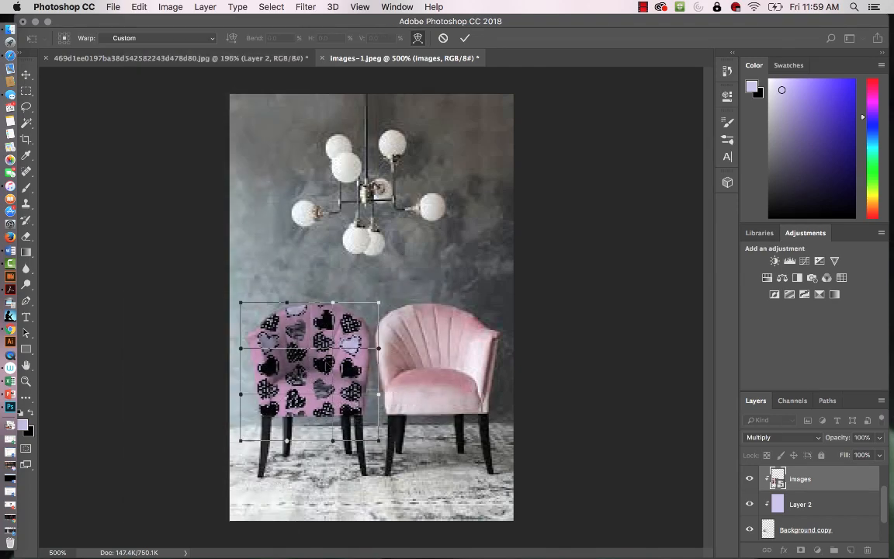
pyautogui.moveTo(335, 348)
pyautogui.mouseDown()
pyautogui.moveTo(319, 350)
pyautogui.moveTo(334, 349)
pyautogui.mouseUp()
pyautogui.moveTo(287, 303); pyautogui.dragTo(288, 309)
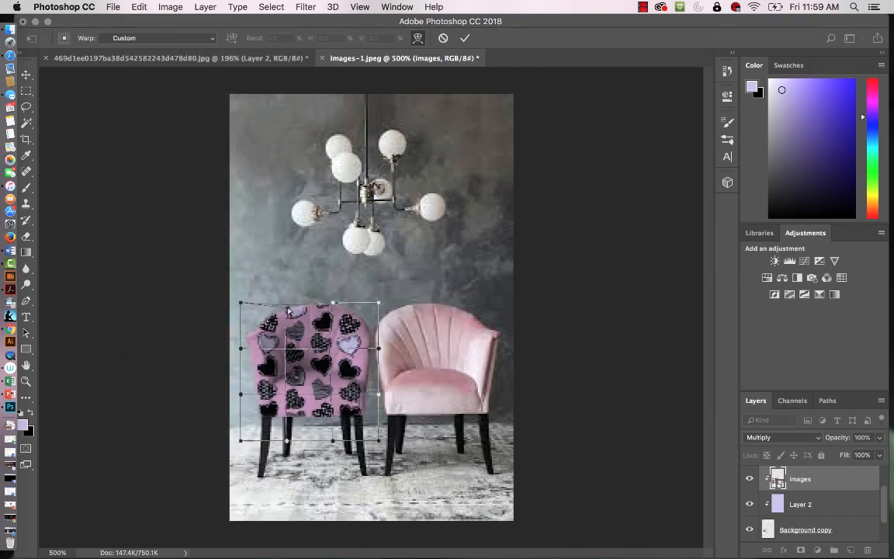
pyautogui.moveTo(241, 348); pyautogui.dragTo(261, 345)
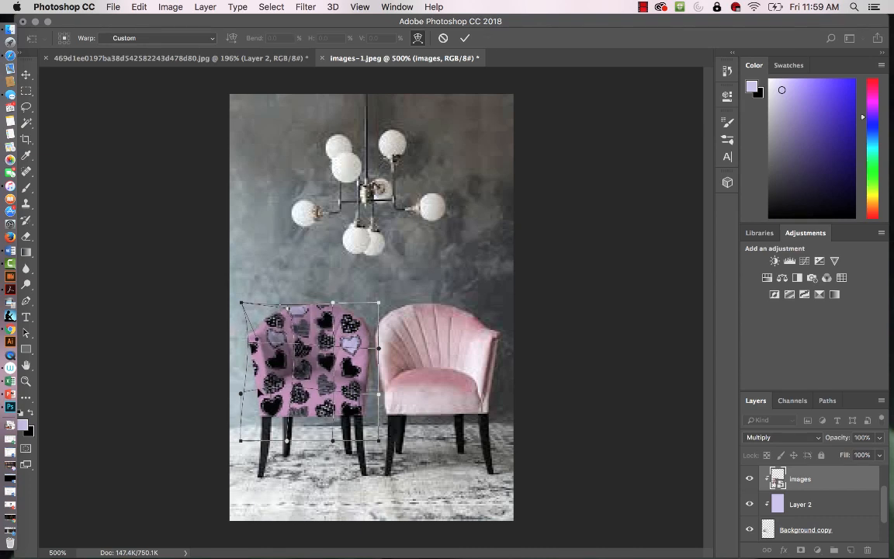
# Pull the warp's lower left and upper right corners outward, adjust the interior to the chair's curves, and apply the warp.
pyautogui.moveTo(242, 442); pyautogui.dragTo(232, 439)
pyautogui.moveTo(289, 391); pyautogui.dragTo(289, 385)
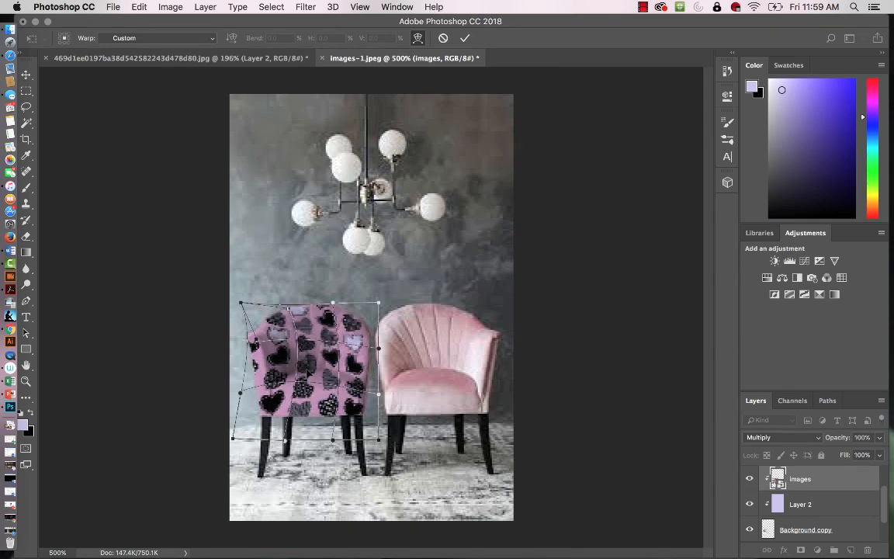
pyautogui.moveTo(308, 372); pyautogui.dragTo(310, 368)
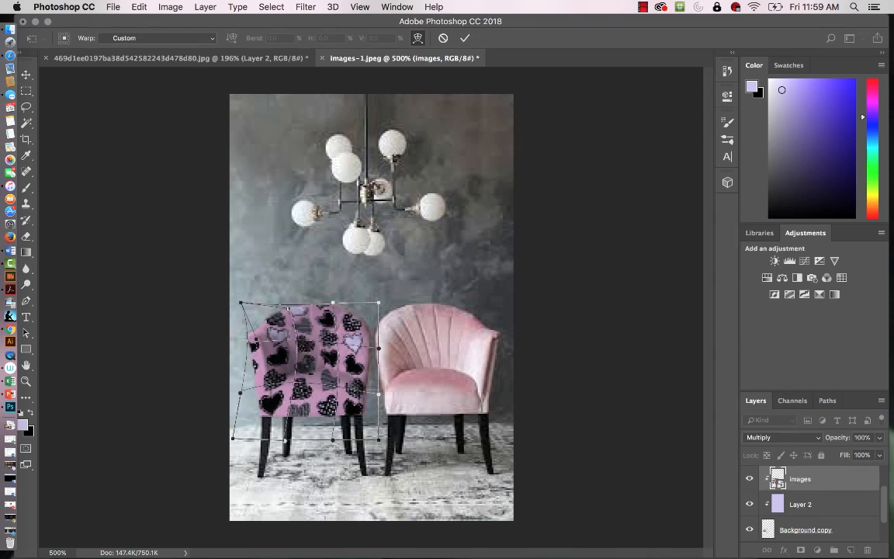
pyautogui.moveTo(338, 347); pyautogui.dragTo(334, 349)
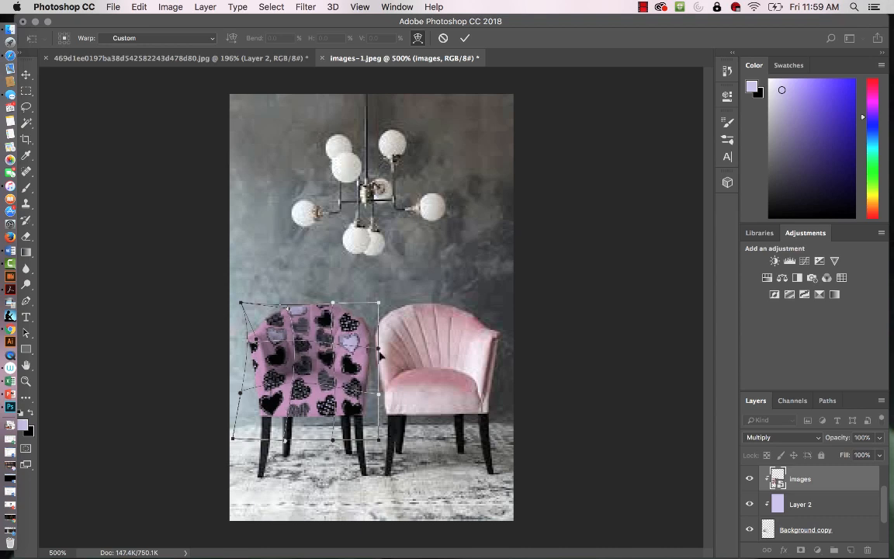
pyautogui.moveTo(379, 396); pyautogui.dragTo(378, 397)
pyautogui.moveTo(379, 303)
pyautogui.mouseDown()
pyautogui.moveTo(389, 318)
pyautogui.moveTo(394, 306)
pyautogui.mouseUp()
pyautogui.press('Return')
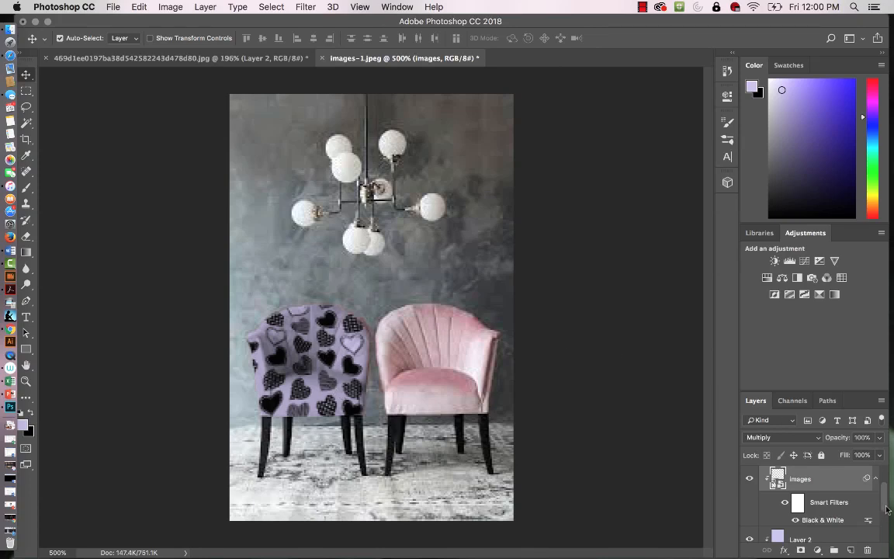
pyautogui.moveTo(887, 509); pyautogui.dragTo(885, 543)
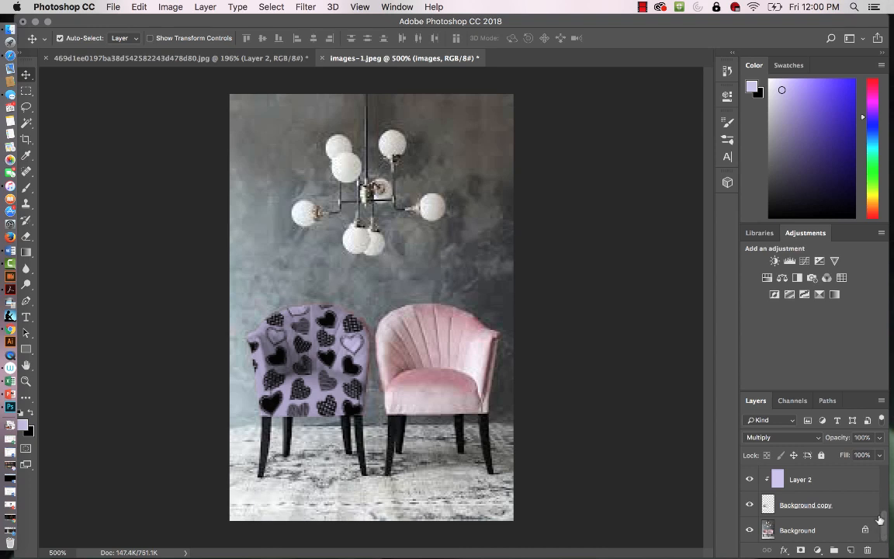
pyautogui.press('super+shift+n')
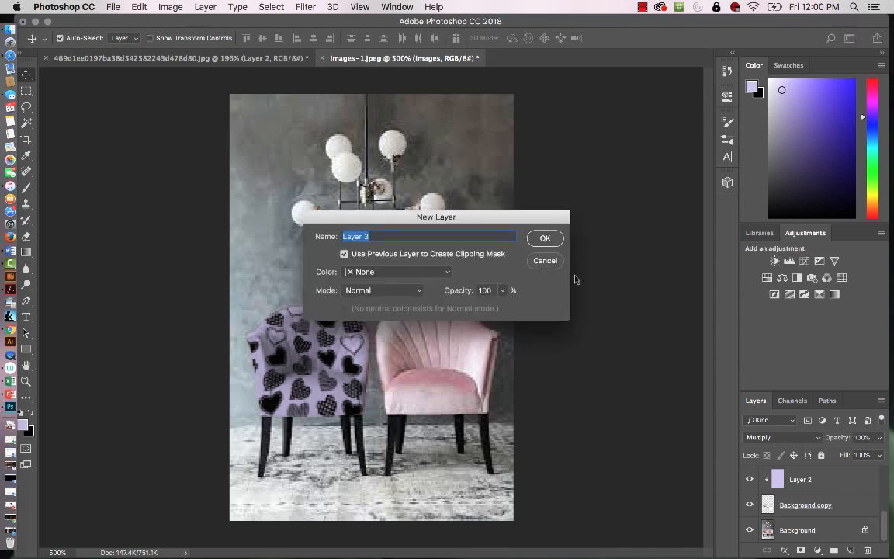
pyautogui.click(547, 261)
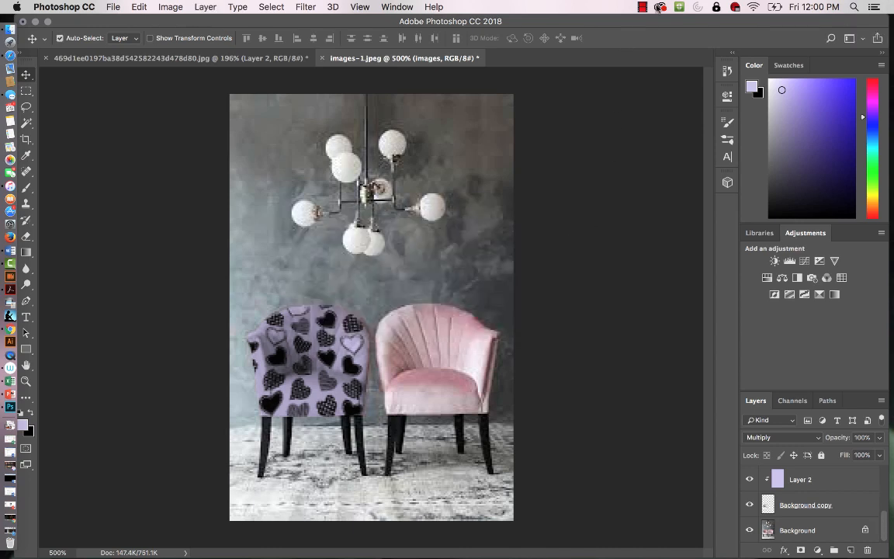